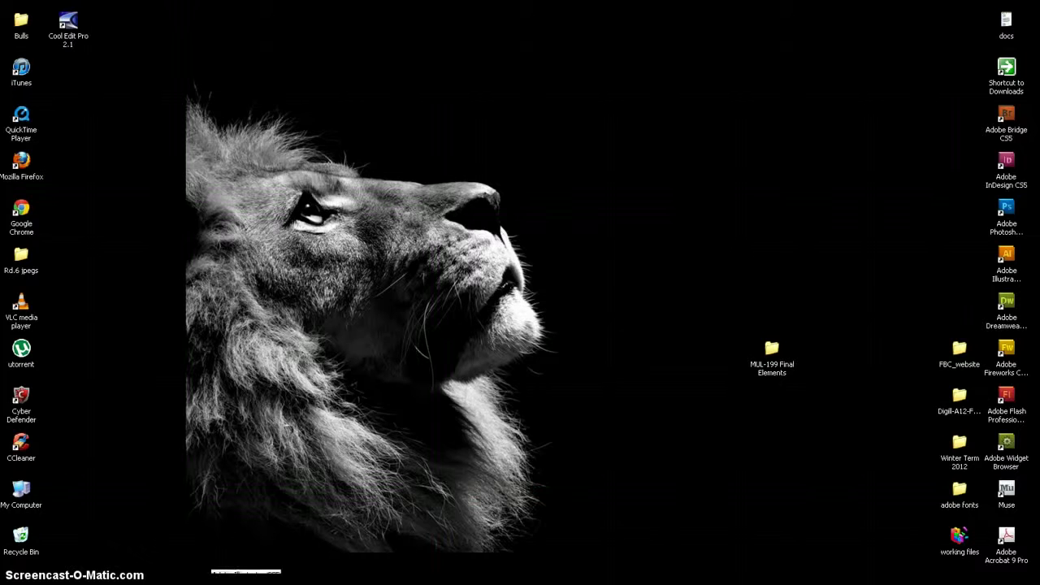
- Launch Adobe Illustrator and start a new document named SOLO
{"action": "left_click", "coordinate": [243, 582]}
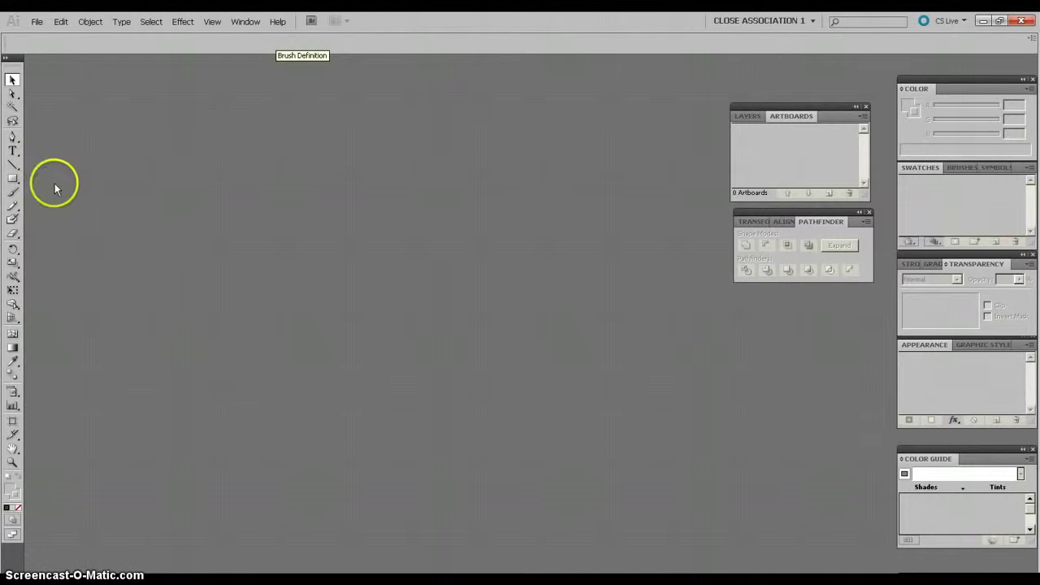
{"action": "left_click", "coordinate": [38, 24]}
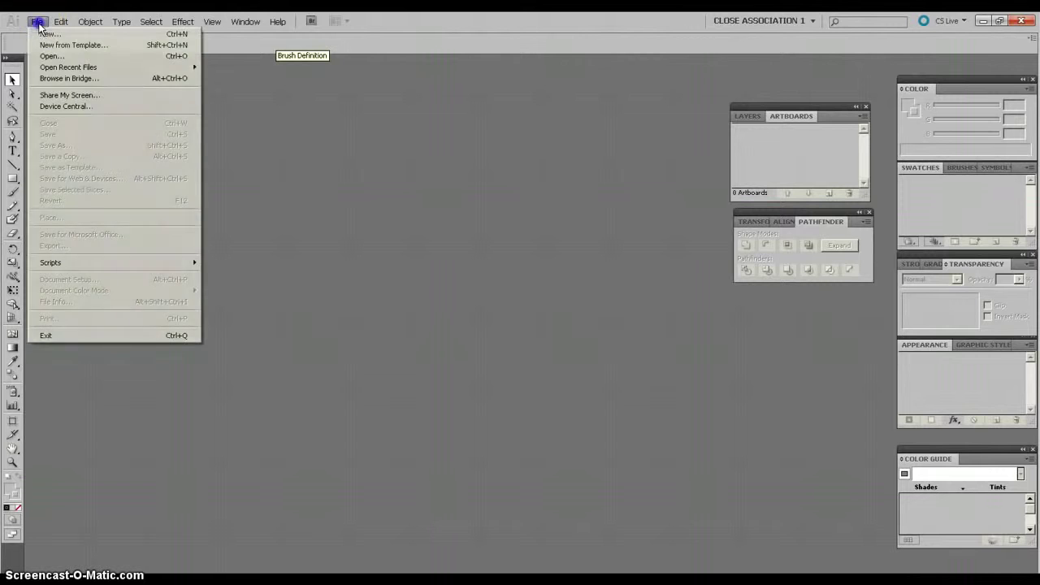
{"action": "left_click", "coordinate": [44, 34]}
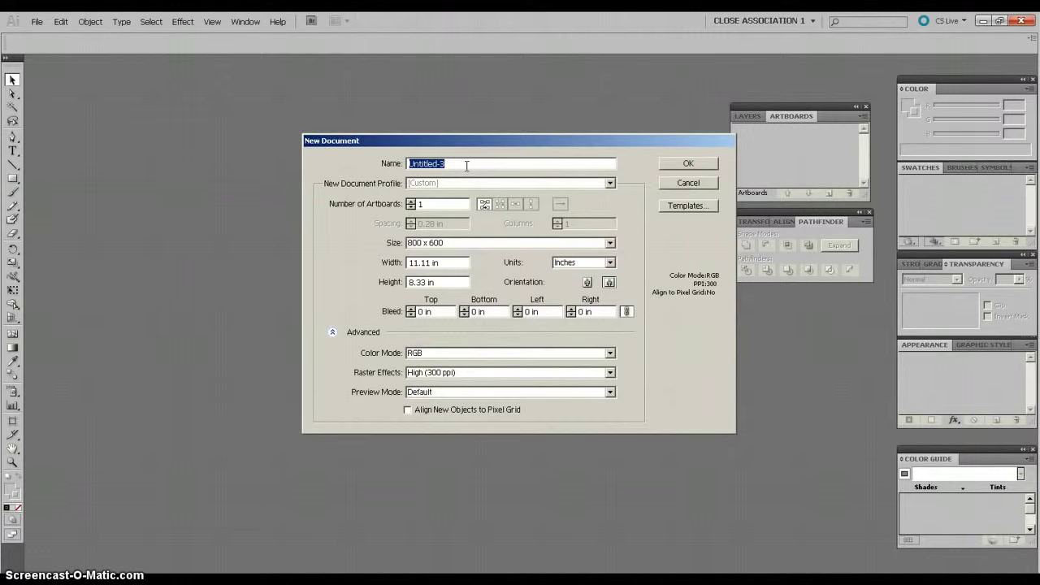
{"action": "type", "text": "SOLO"}
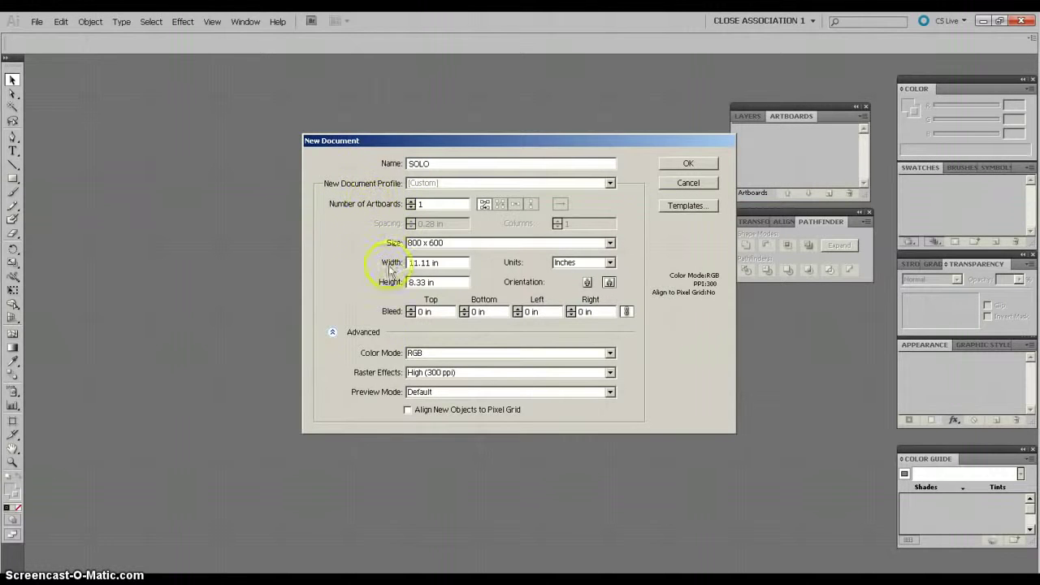
{"action": "left_click", "coordinate": [333, 333]}
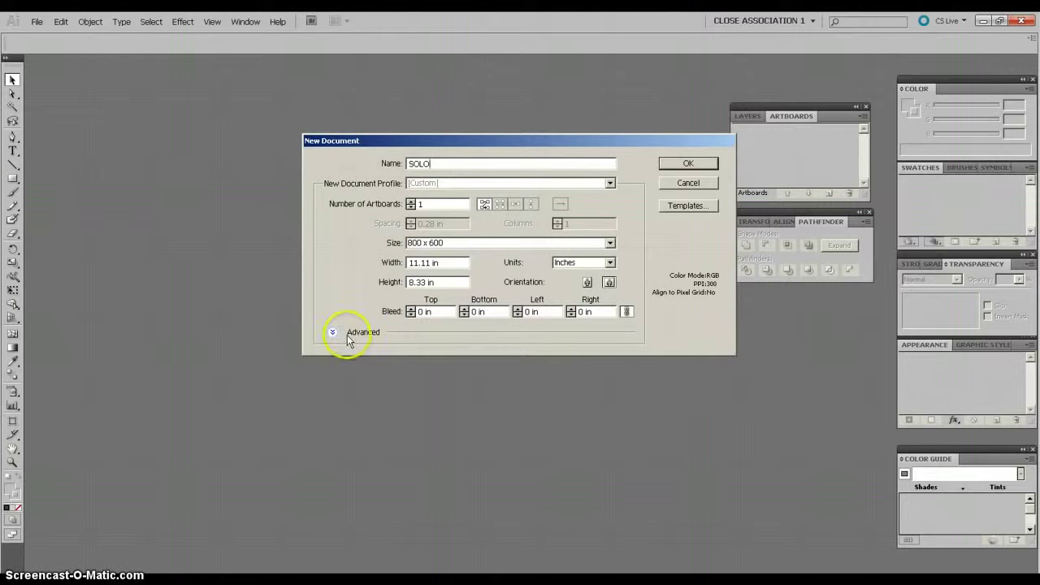
{"action": "left_click", "coordinate": [333, 334]}
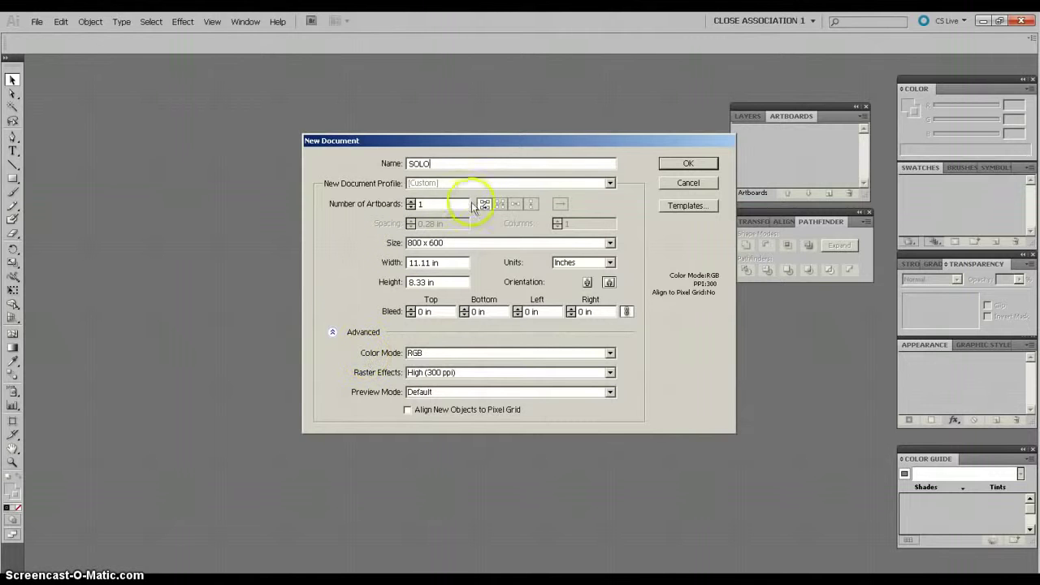
- Set the new document's profile to Basic RGB and its units to inches
{"action": "left_click", "coordinate": [610, 185]}
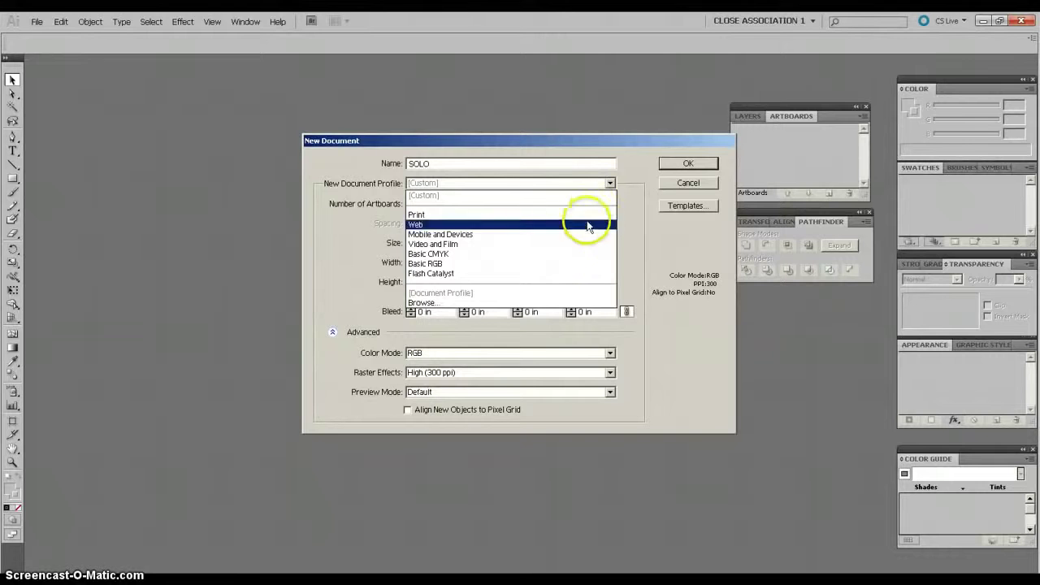
{"action": "left_click", "coordinate": [537, 268]}
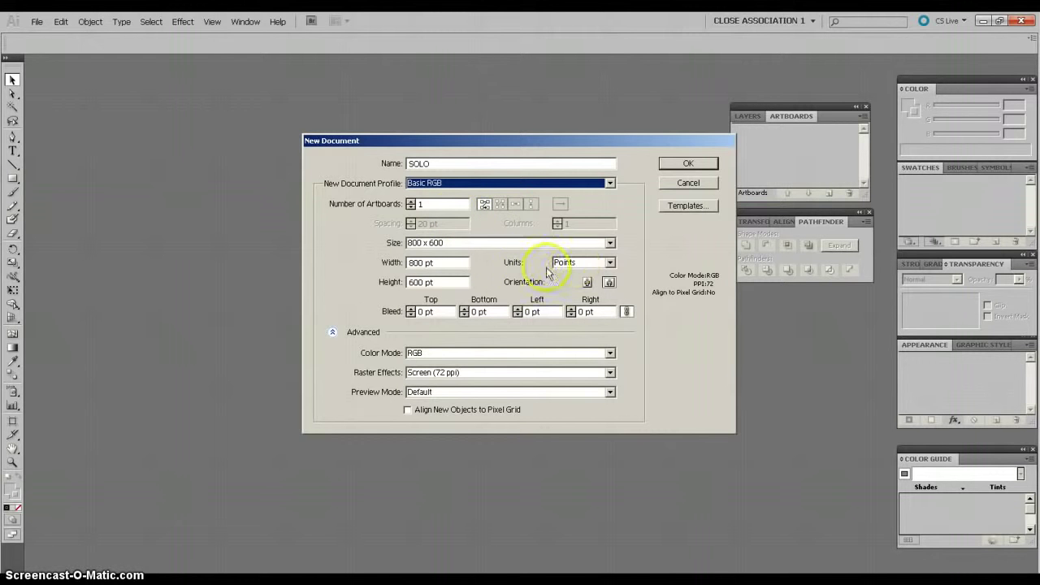
{"action": "left_click", "coordinate": [609, 262]}
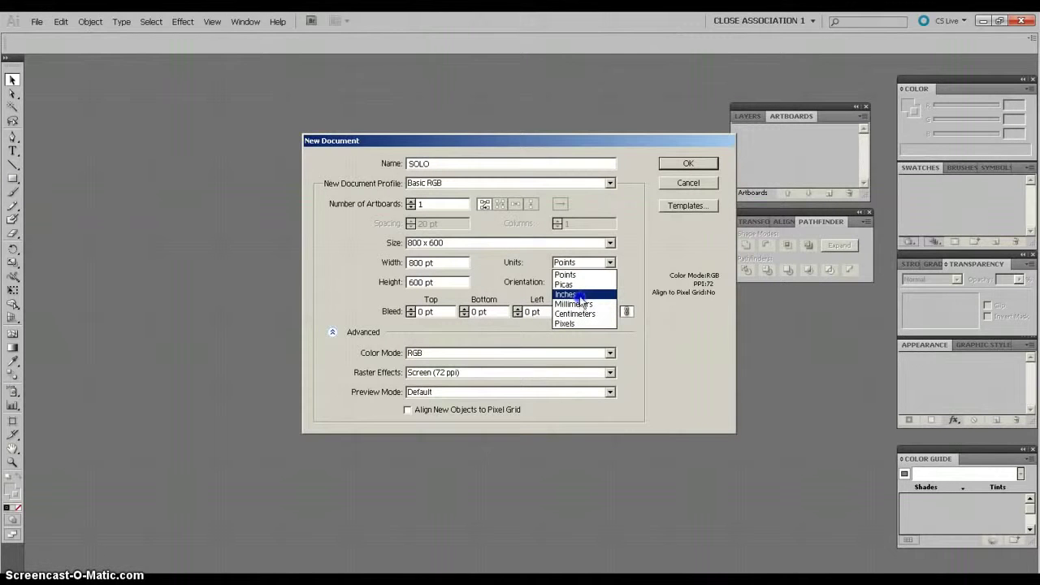
{"action": "left_click", "coordinate": [582, 295]}
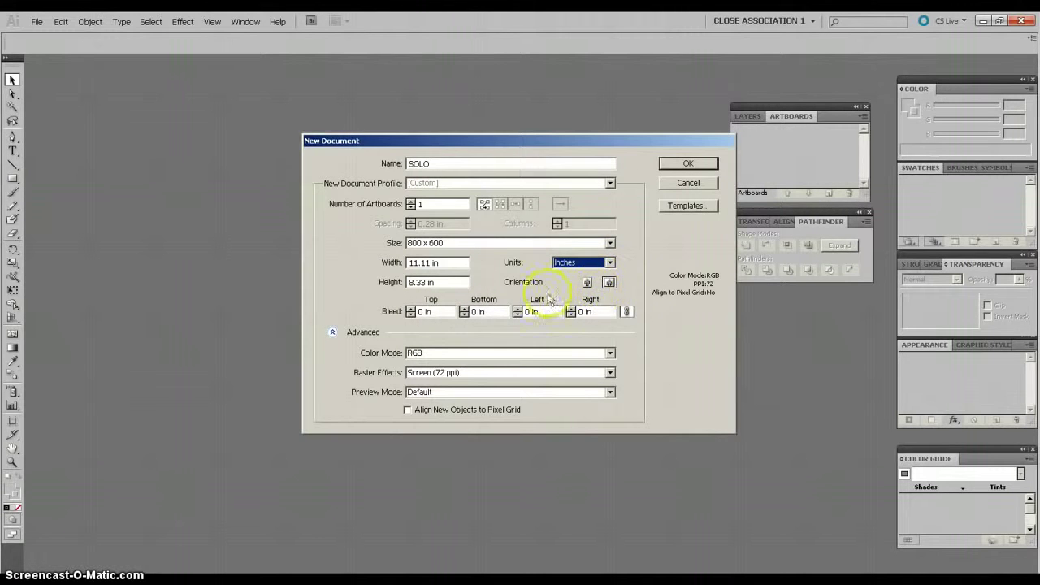
- Set the number of artboards to 2 and raster effects to High (300 ppi), and create the document
{"action": "left_click", "coordinate": [411, 201]}
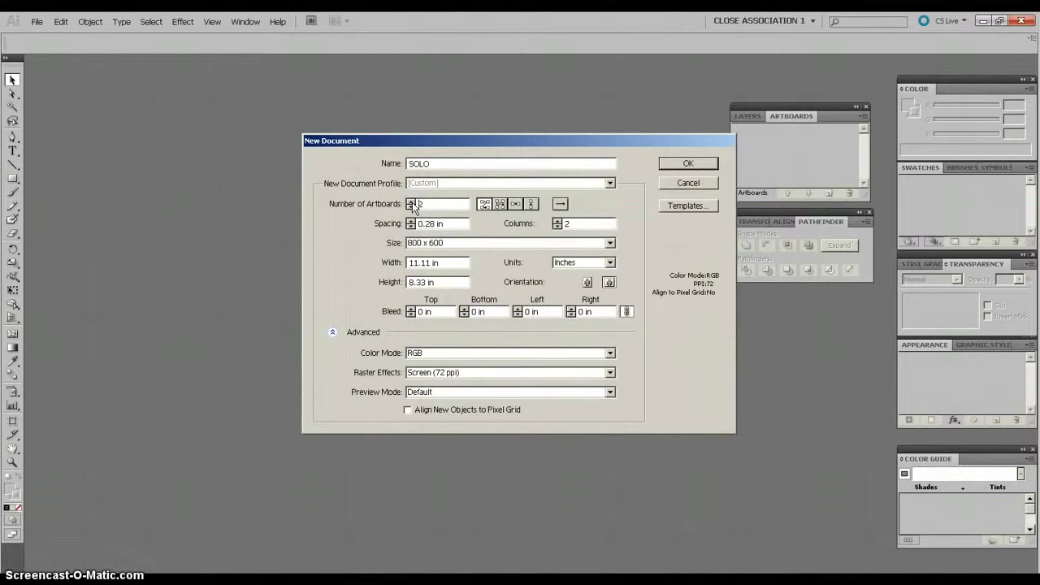
{"action": "left_click", "coordinate": [353, 301]}
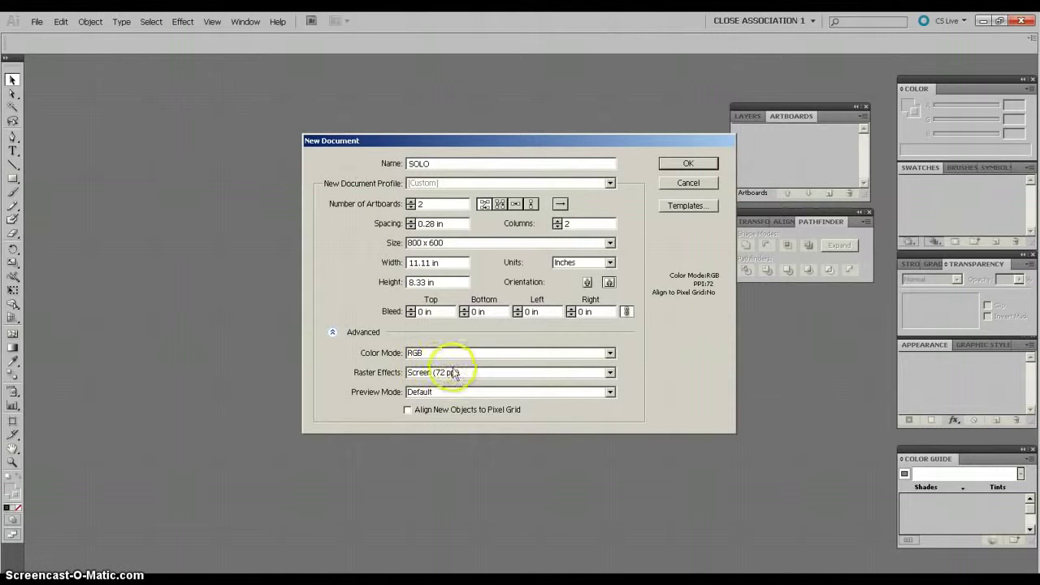
{"action": "left_click", "coordinate": [612, 372]}
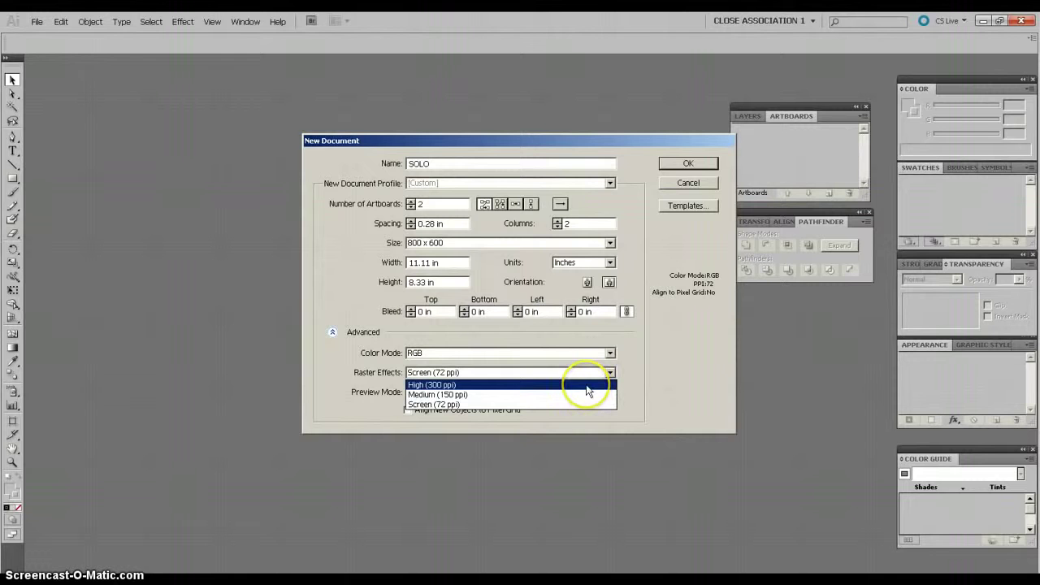
{"action": "left_click", "coordinate": [431, 385]}
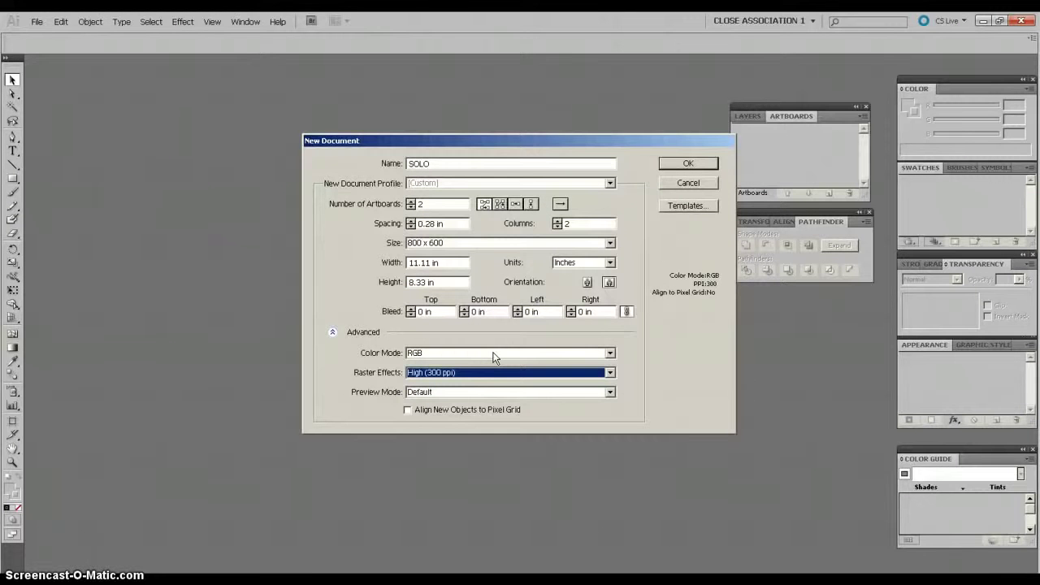
{"action": "left_click", "coordinate": [456, 351]}
{"action": "left_click", "coordinate": [685, 165]}
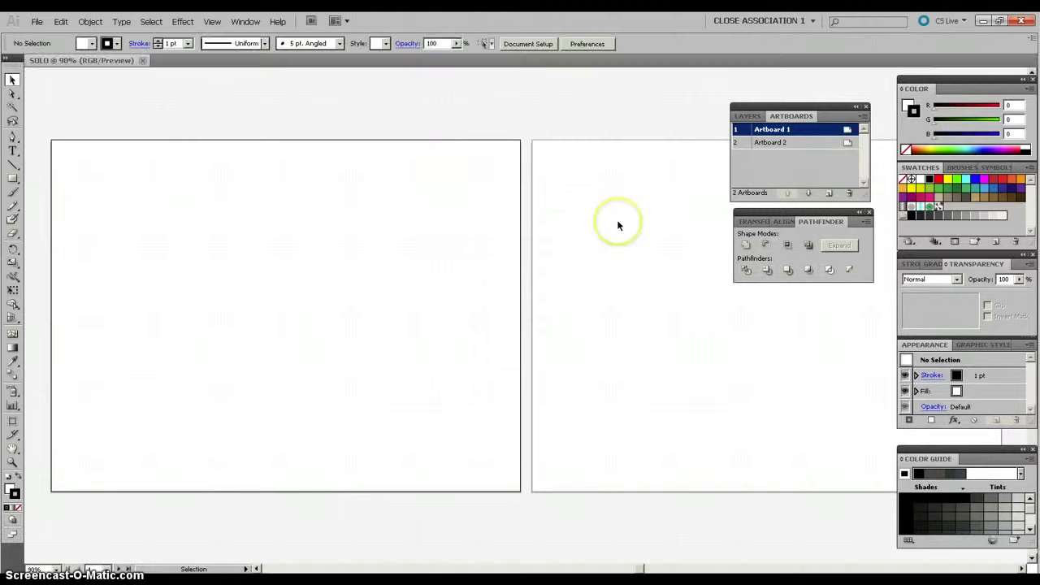
- Show the rulers around the two artboards and make the first artboard active
{"action": "key", "text": "ctrl+minus"}
{"action": "left_click", "coordinate": [617, 221]}
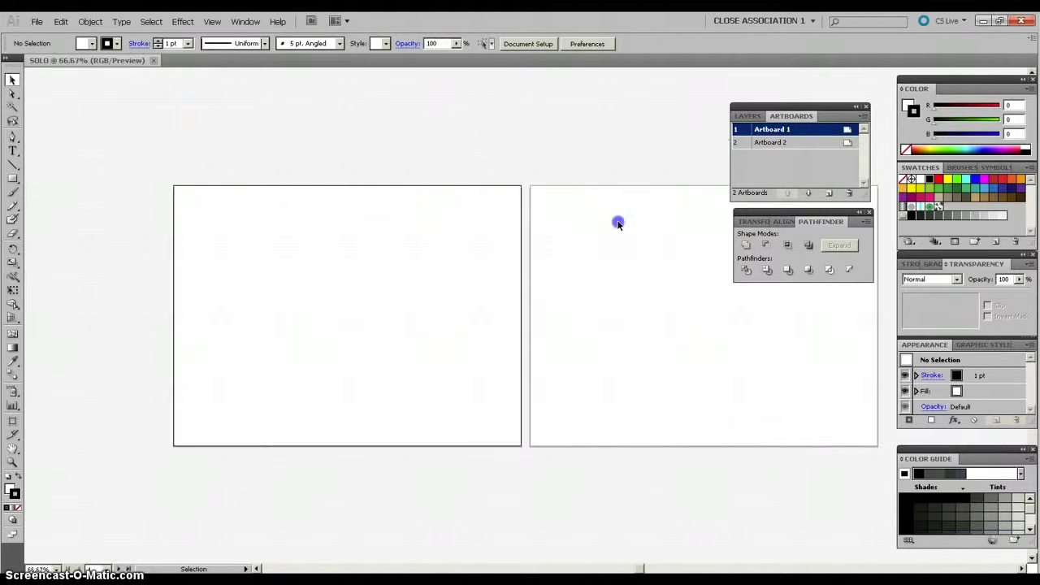
{"action": "left_click", "coordinate": [476, 225]}
{"action": "left_click", "coordinate": [552, 218]}
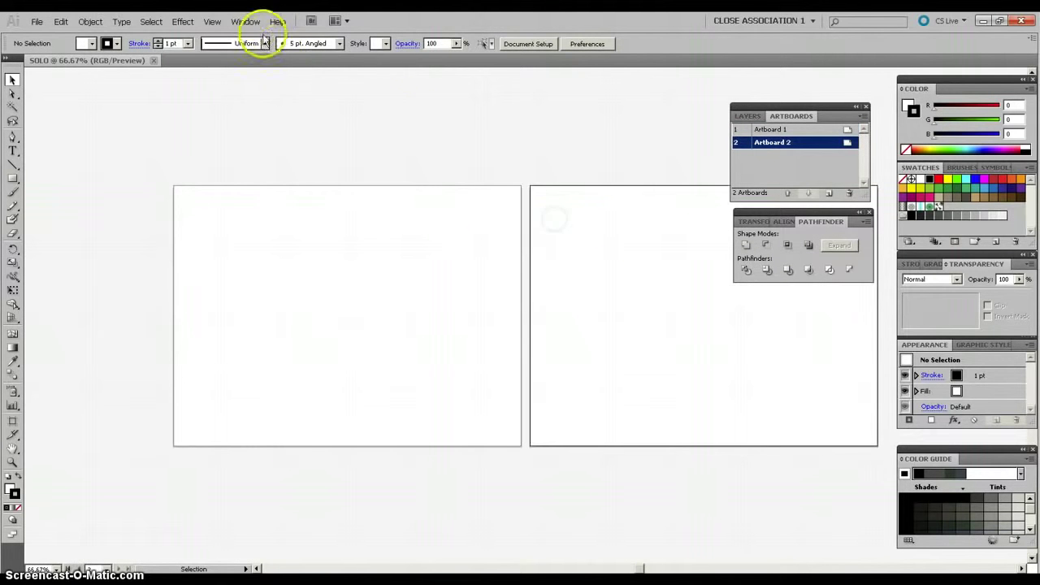
{"action": "left_click", "coordinate": [239, 23]}
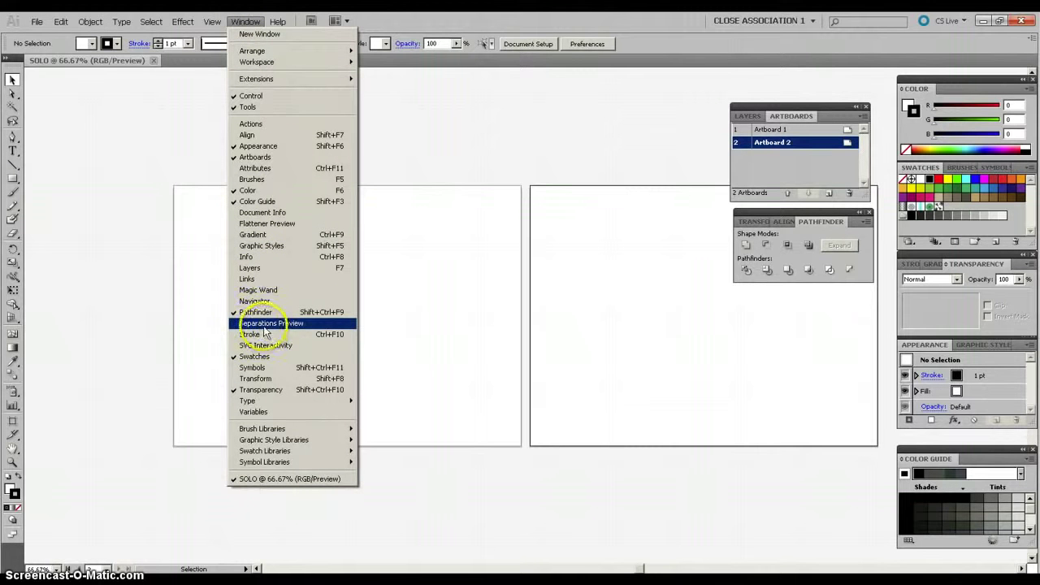
{"action": "mouse_move", "coordinate": [213, 22]}
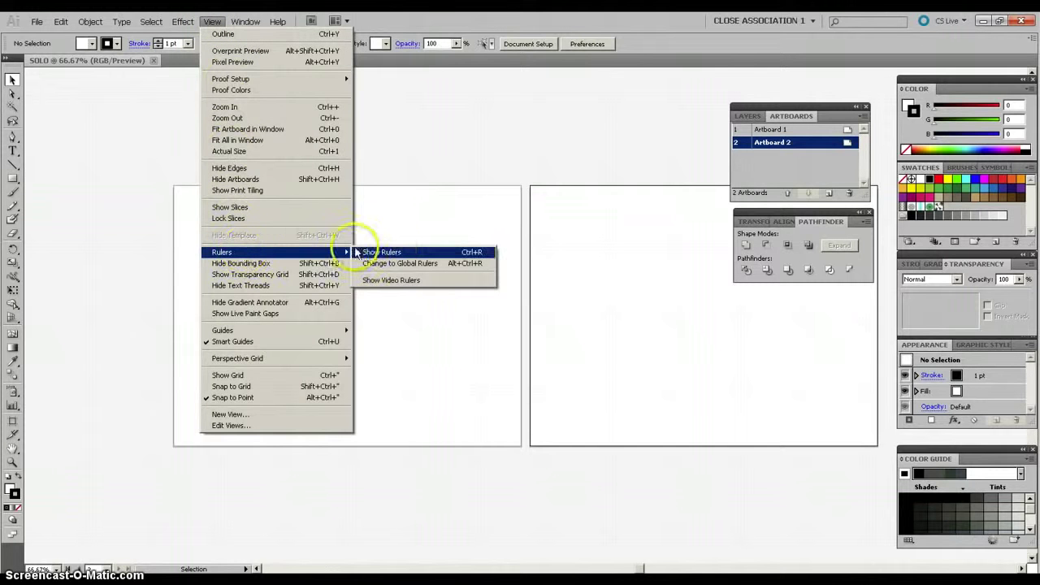
{"action": "left_click", "coordinate": [383, 252]}
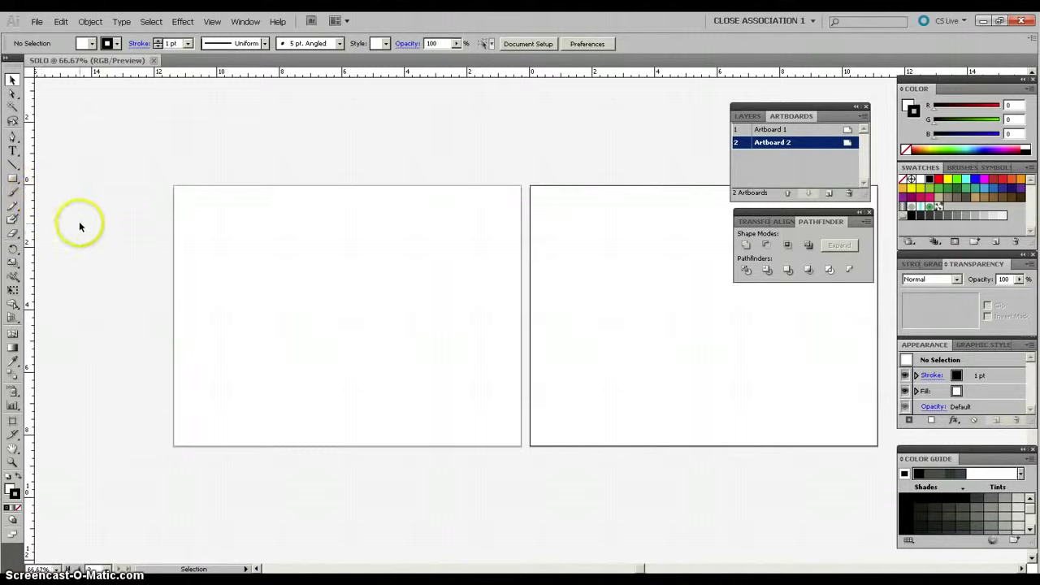
{"action": "left_click", "coordinate": [219, 245]}
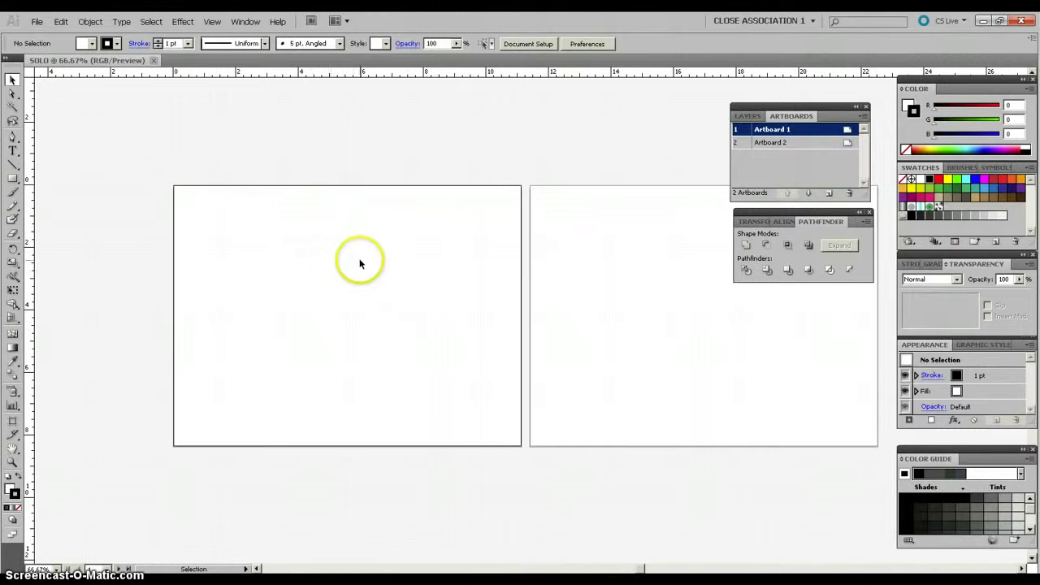
- Open the vector file "flockofbirds [Converted]" from the vectors folder
{"action": "left_click", "coordinate": [36, 22]}
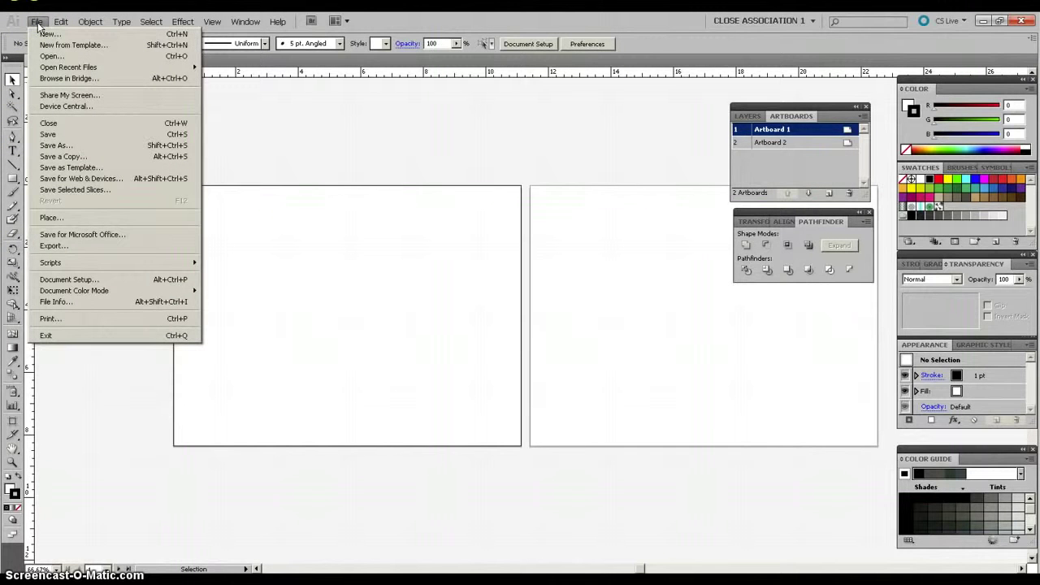
{"action": "left_click", "coordinate": [44, 56]}
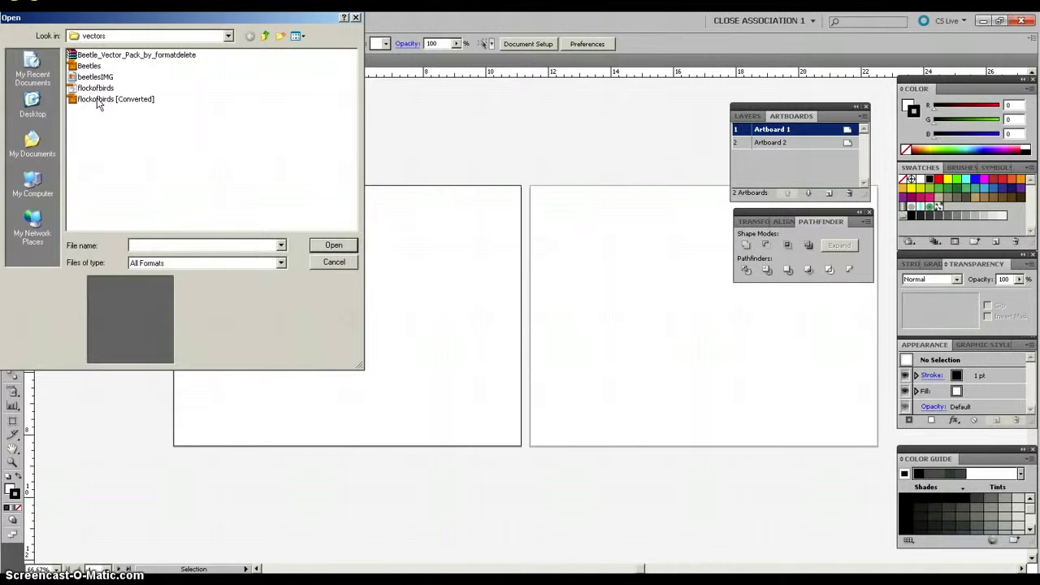
{"action": "double_click", "coordinate": [96, 100]}
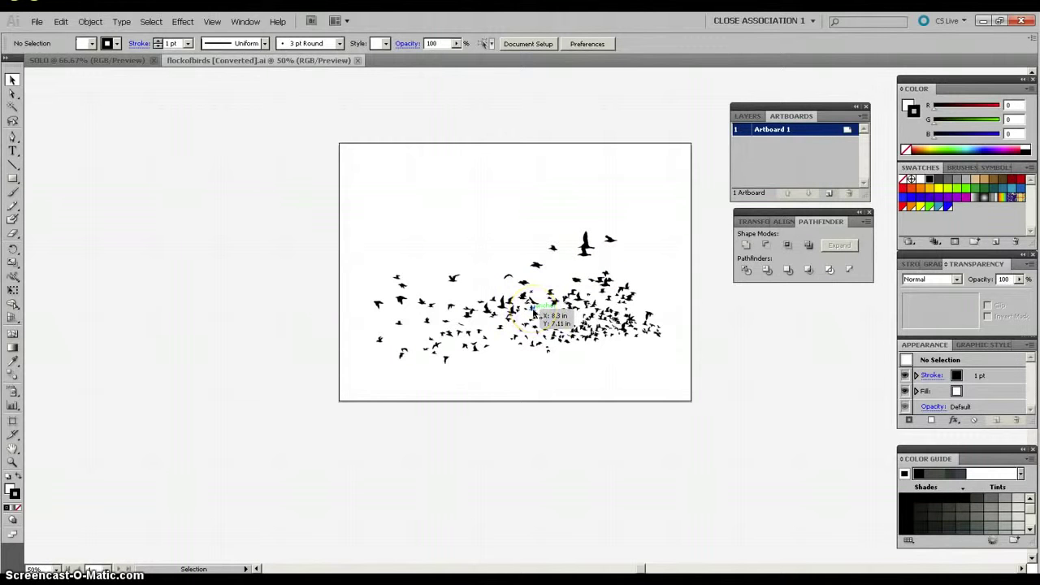
- Ungroup the whole flock of birds into separate paths and clear the selection
{"action": "left_click", "coordinate": [581, 299]}
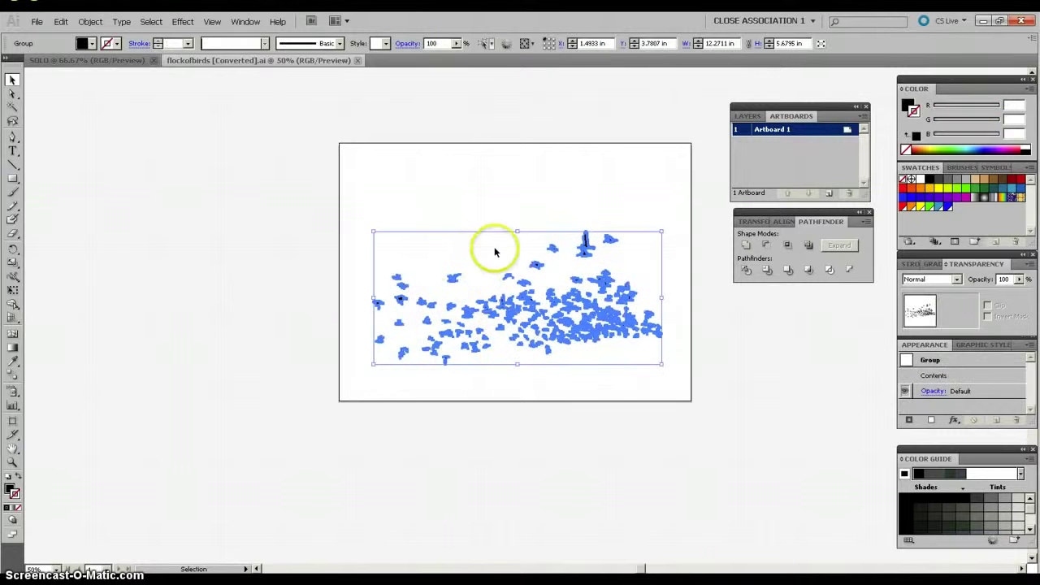
{"action": "left_click", "coordinate": [90, 22]}
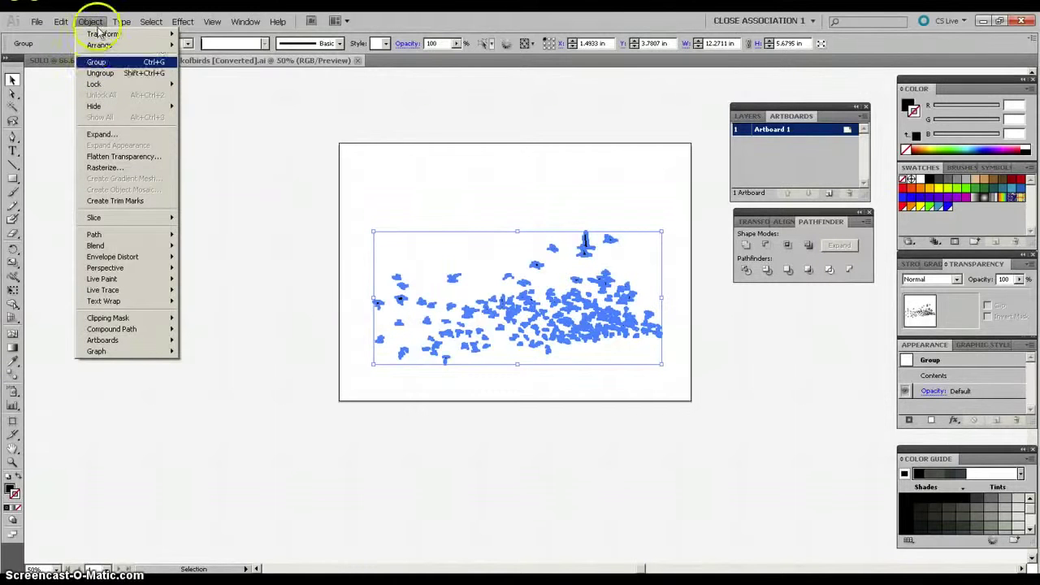
{"action": "left_click", "coordinate": [98, 73]}
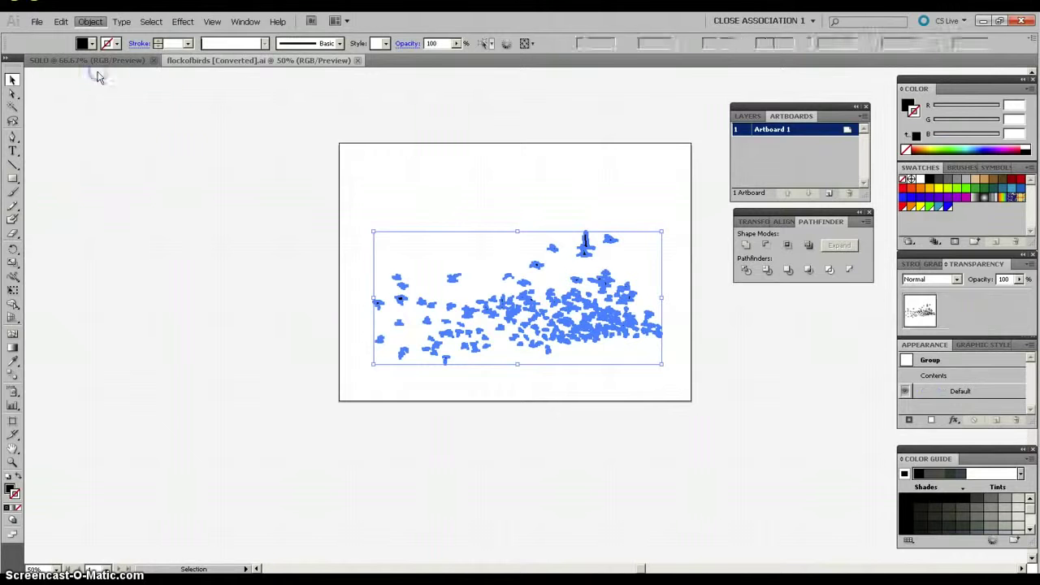
{"action": "left_click", "coordinate": [499, 212]}
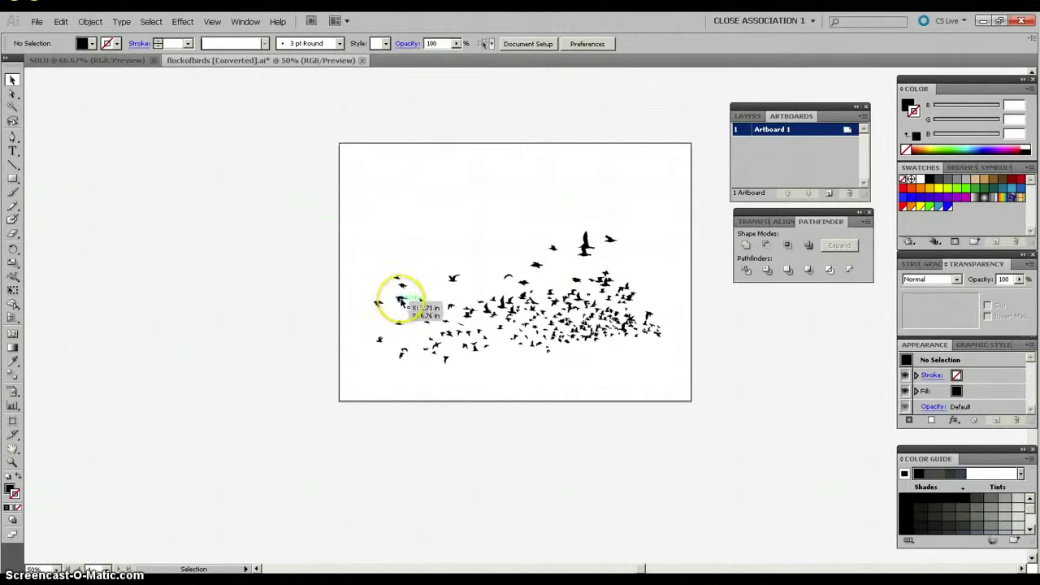
- Move individual birds out of the dense flock into the empty space above, below and to its left to spread it out
{"action": "left_click_drag", "start_coordinate": [383, 267], "coordinate": [377, 237]}
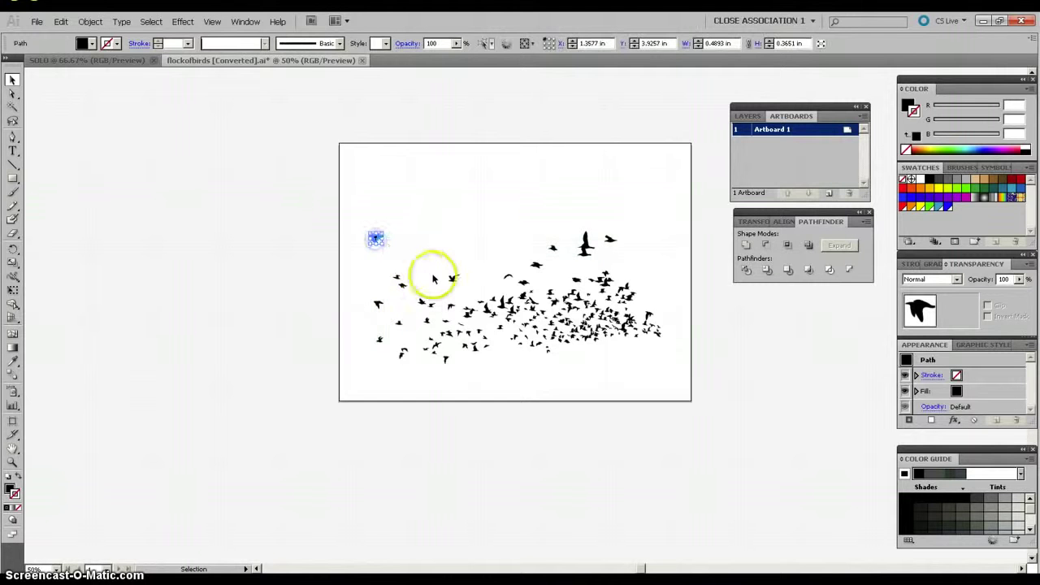
{"action": "left_click_drag", "start_coordinate": [450, 278], "coordinate": [443, 248]}
{"action": "left_click_drag", "start_coordinate": [507, 274], "coordinate": [464, 271]}
{"action": "left_click_drag", "start_coordinate": [526, 299], "coordinate": [513, 350]}
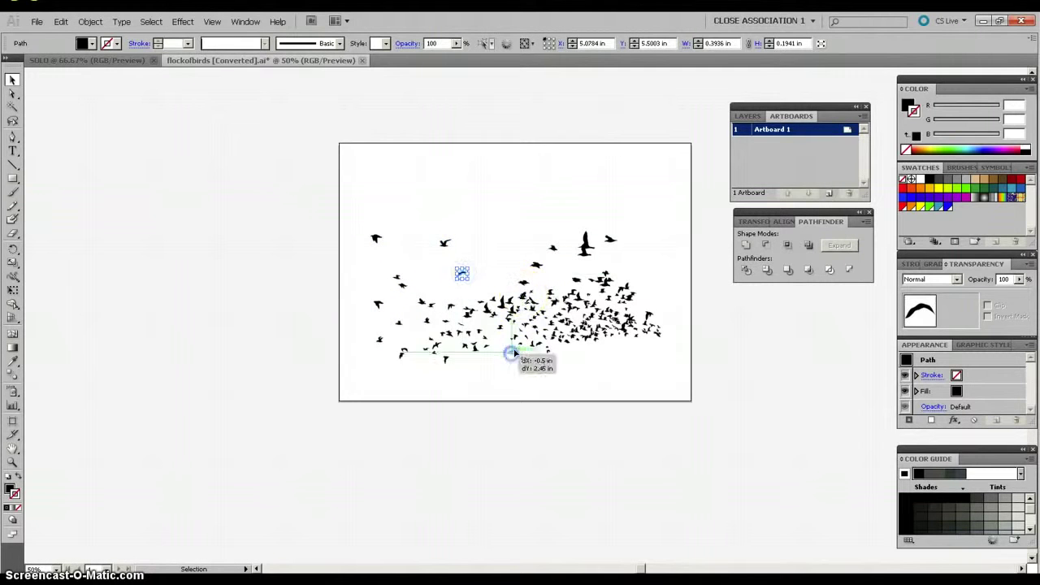
{"action": "left_click_drag", "start_coordinate": [533, 307], "coordinate": [536, 366]}
{"action": "left_click_drag", "start_coordinate": [545, 325], "coordinate": [559, 355]}
{"action": "left_click_drag", "start_coordinate": [441, 339], "coordinate": [437, 284]}
{"action": "left_click_drag", "start_coordinate": [534, 267], "coordinate": [501, 273]}
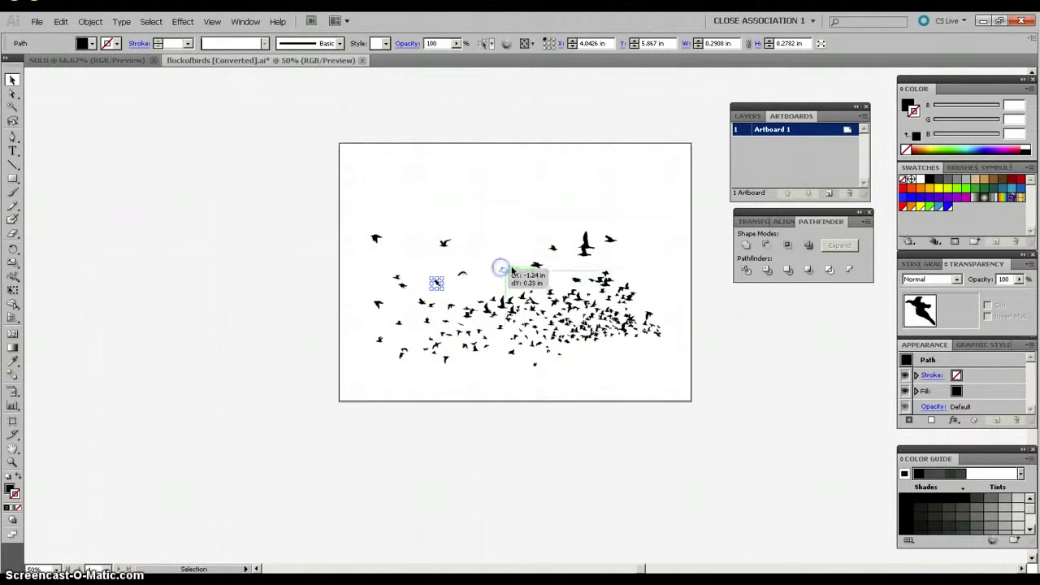
{"action": "left_click_drag", "start_coordinate": [551, 250], "coordinate": [529, 238]}
{"action": "left_click", "coordinate": [498, 229]}
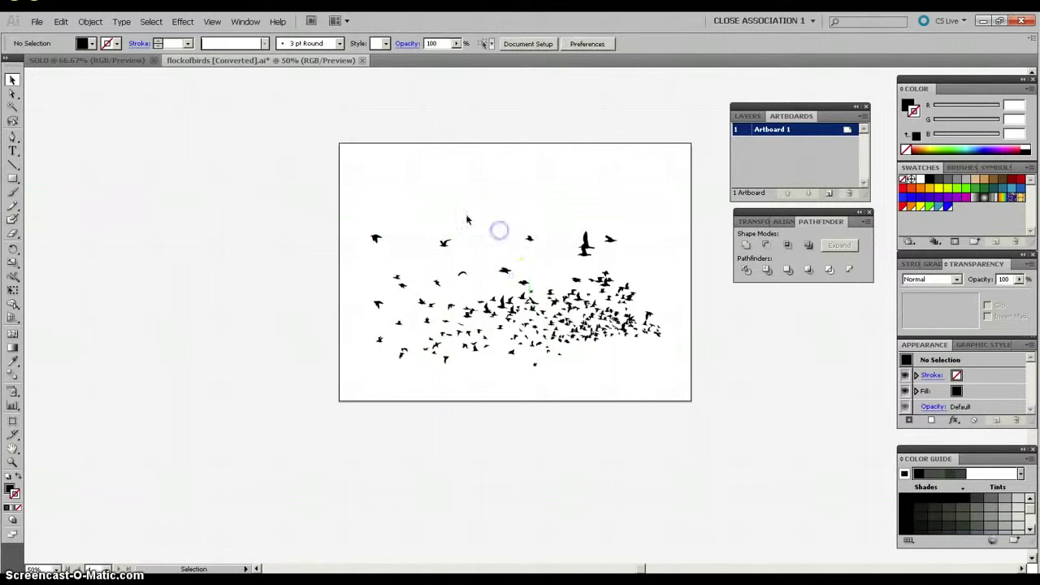
{"action": "left_click_drag", "start_coordinate": [556, 306], "coordinate": [550, 284]}
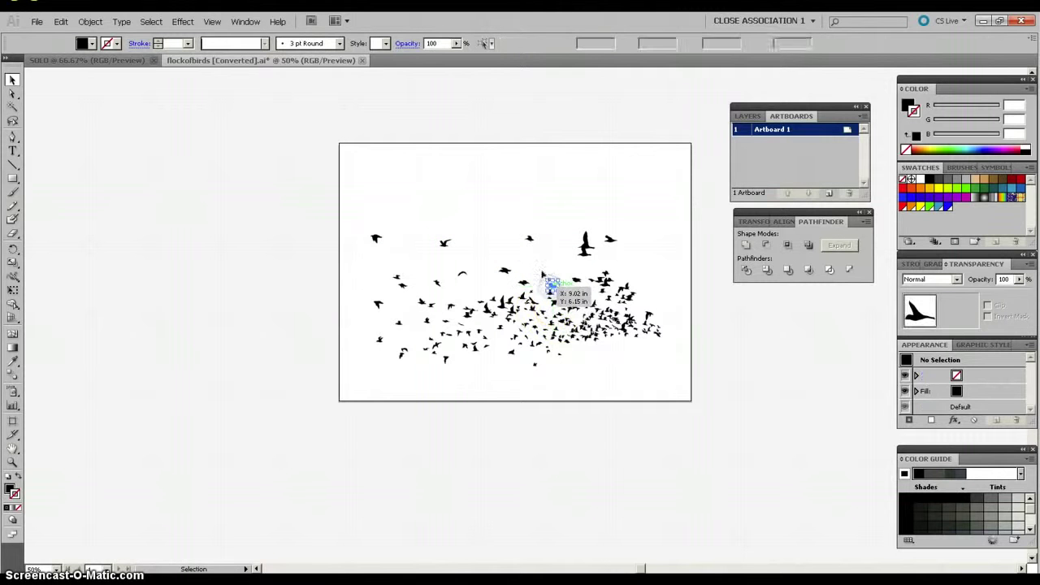
{"action": "left_click", "coordinate": [548, 266]}
{"action": "left_click", "coordinate": [503, 280]}
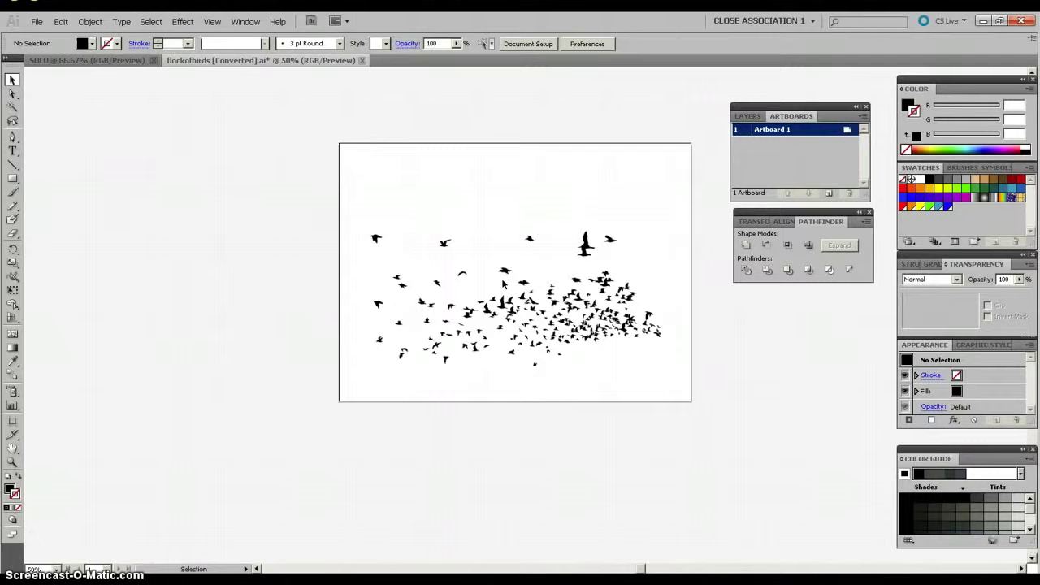
{"action": "left_click_drag", "start_coordinate": [504, 283], "coordinate": [530, 256]}
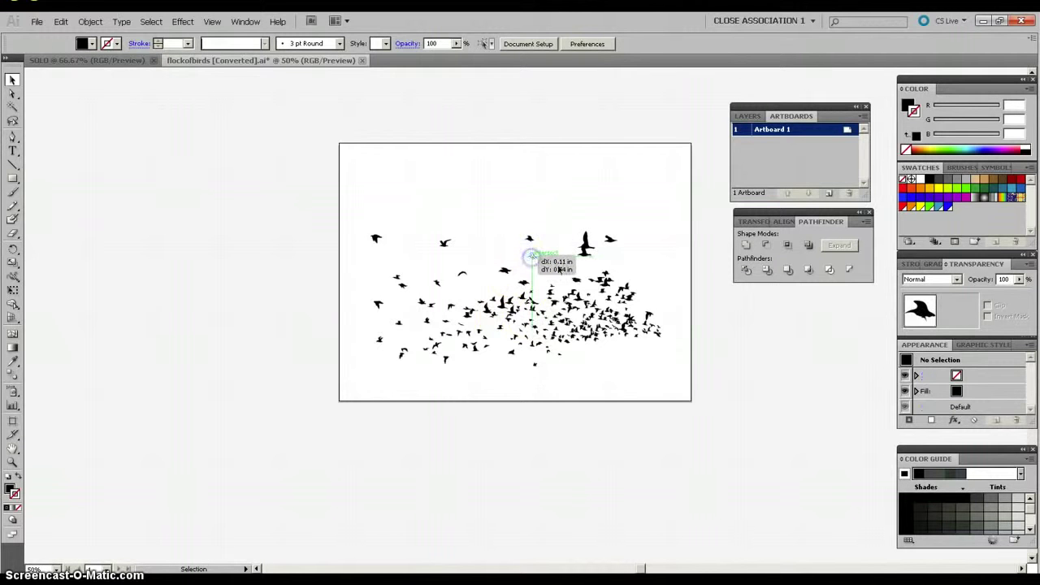
- Select all the birds on the artboard and group them into one object
{"action": "left_click", "coordinate": [505, 210]}
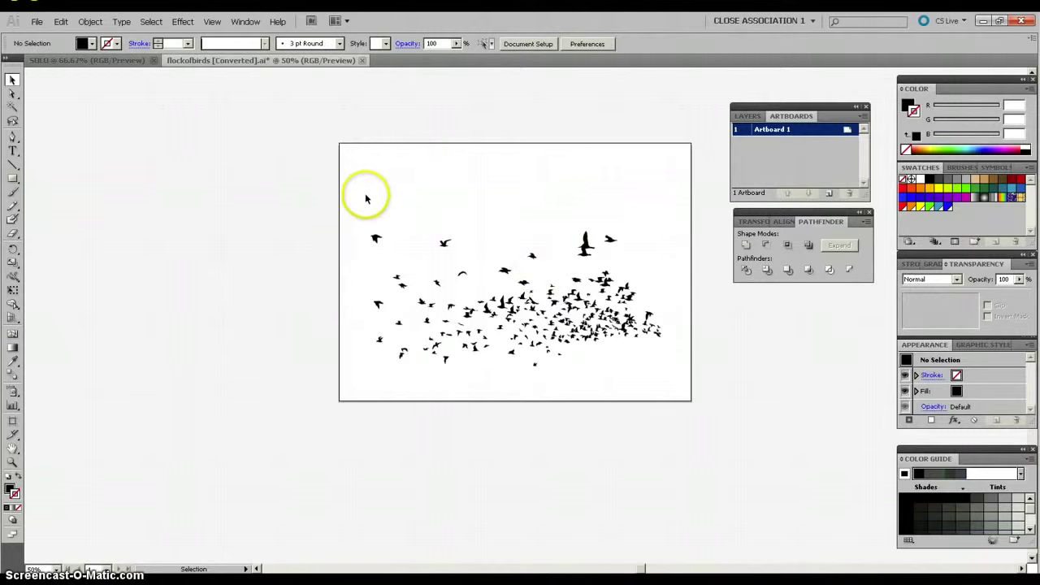
{"action": "left_click_drag", "start_coordinate": [355, 198], "coordinate": [677, 382]}
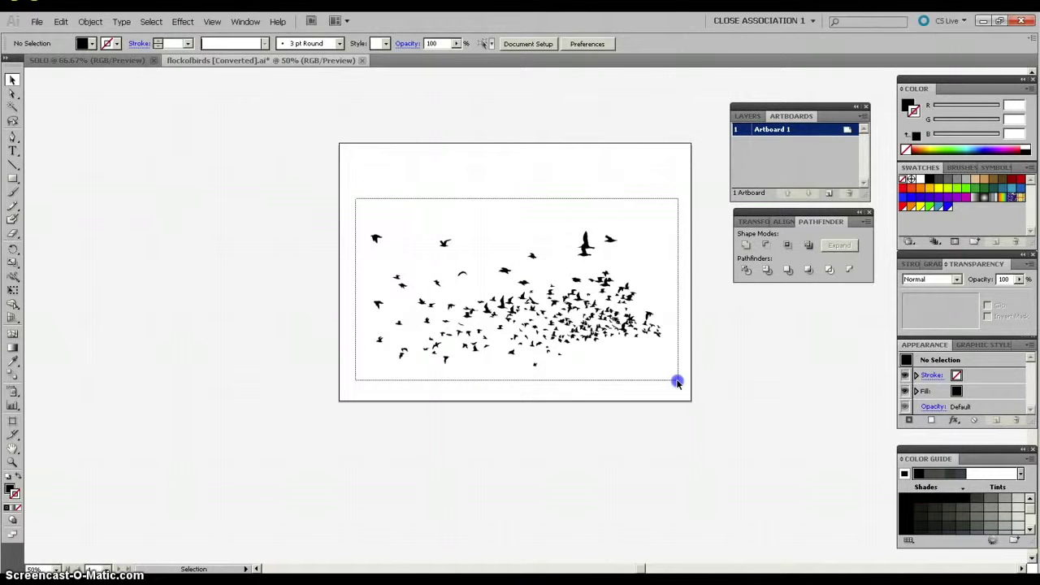
{"action": "left_click_drag", "start_coordinate": [677, 382], "coordinate": [676, 379]}
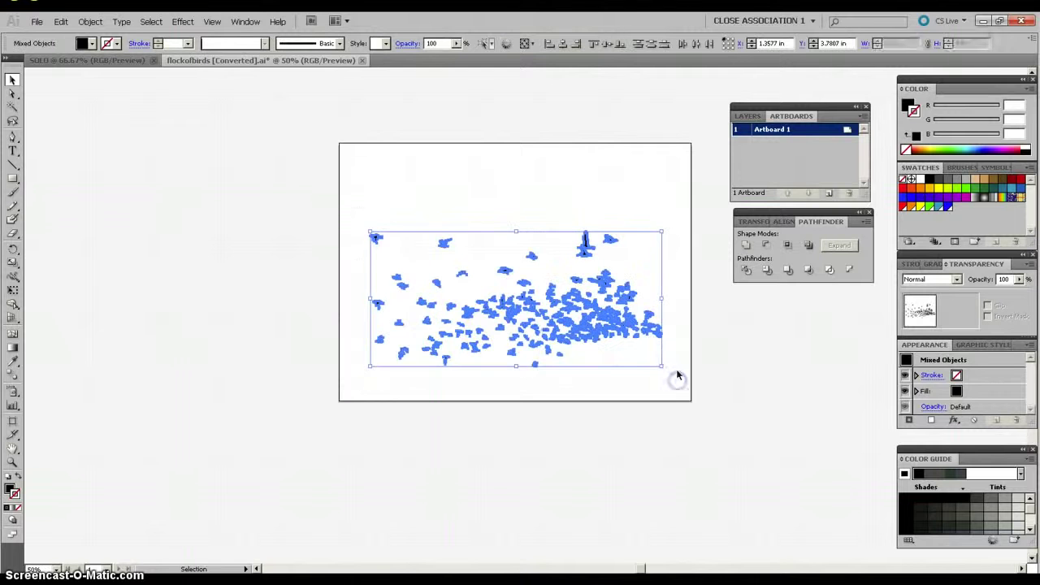
{"action": "left_click", "coordinate": [91, 21]}
{"action": "left_click", "coordinate": [95, 63]}
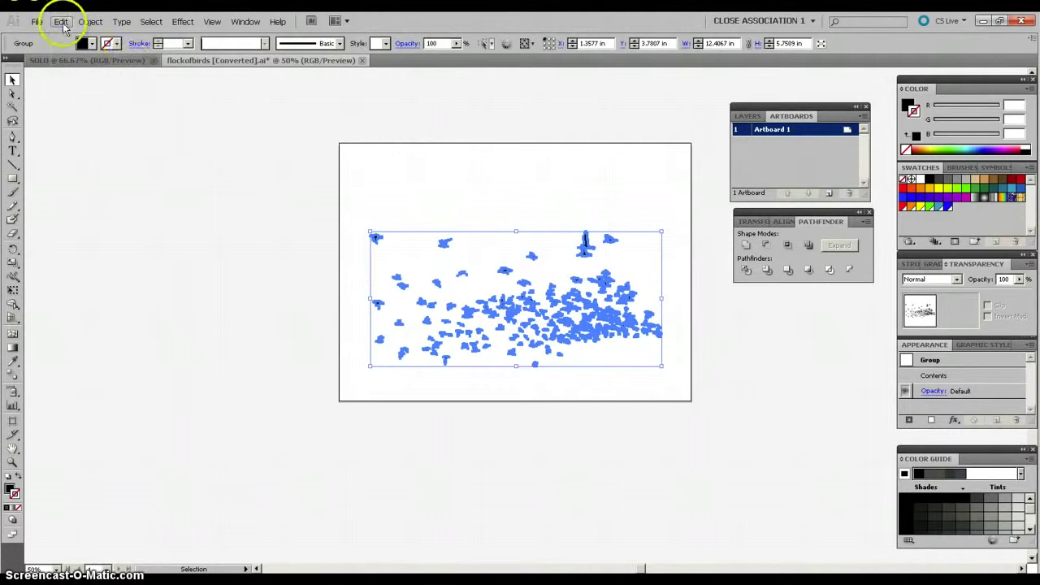
- Cut the grouped flock and paste it in front in the SOLO document
{"action": "left_click", "coordinate": [60, 22]}
{"action": "left_click", "coordinate": [77, 61]}
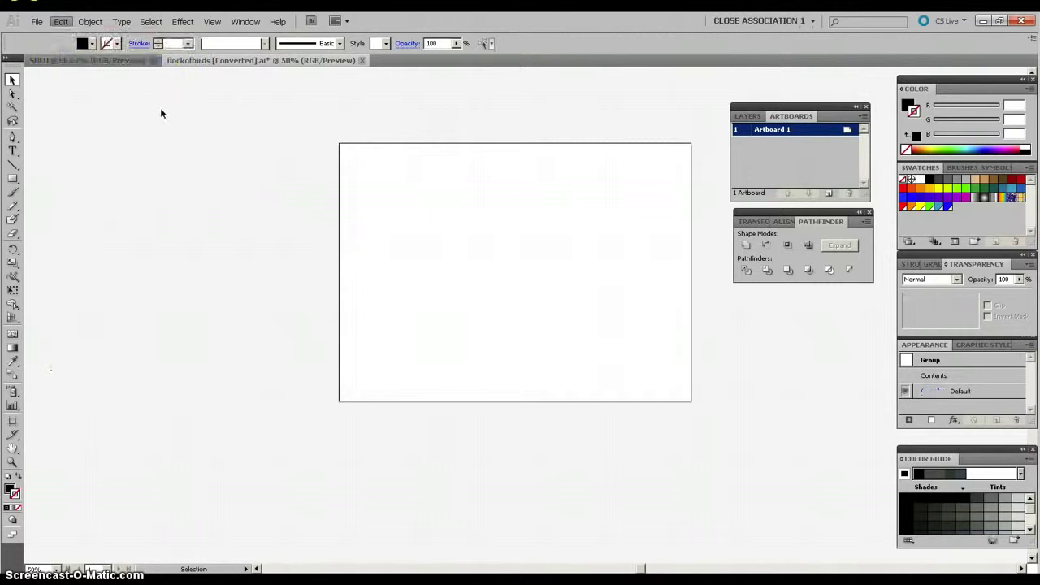
{"action": "left_click", "coordinate": [127, 61]}
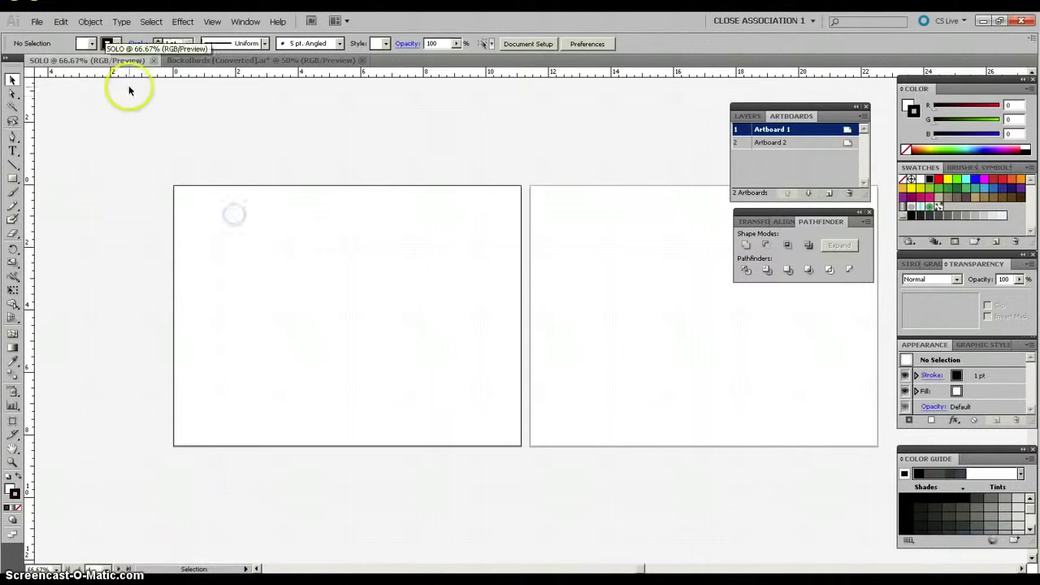
{"action": "left_click", "coordinate": [61, 22]}
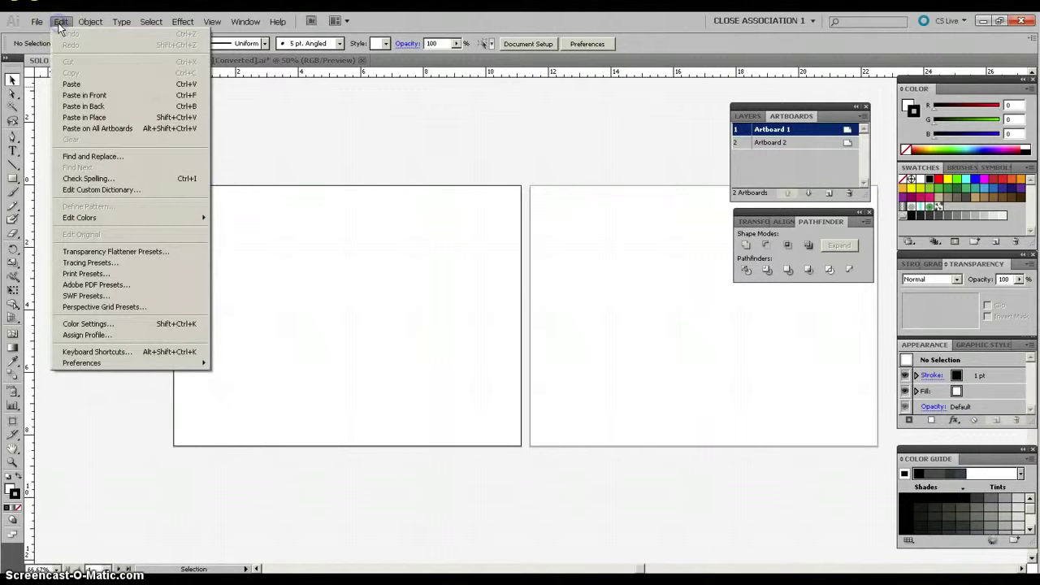
{"action": "left_click", "coordinate": [80, 98]}
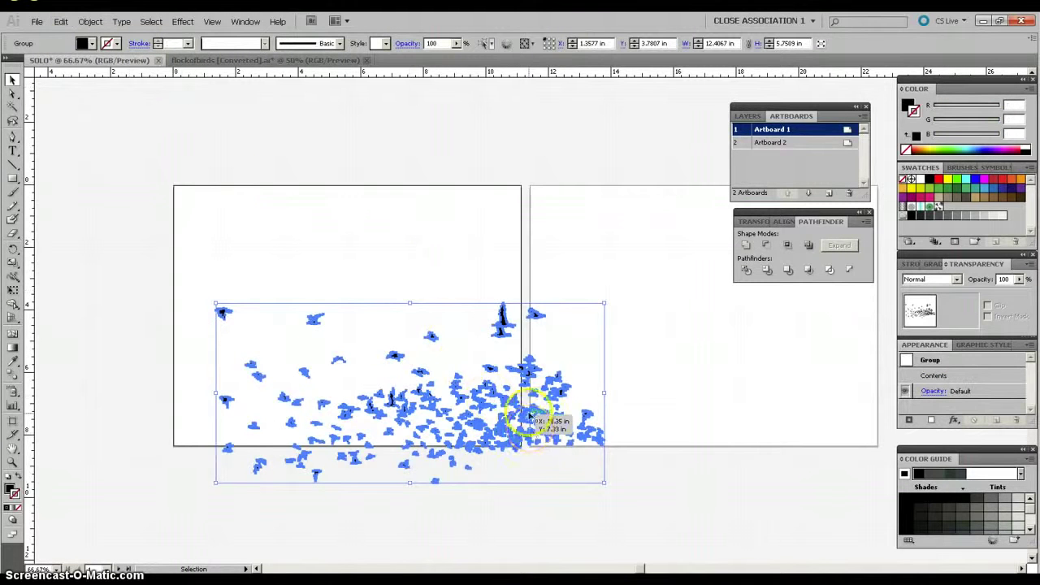
- Scale the flock down to about 8.69 by 4.03 in, place it inside the first artboard and clear the selection
{"action": "left_click_drag", "start_coordinate": [514, 410], "coordinate": [429, 312]}
{"action": "left_click_drag", "start_coordinate": [517, 295], "coordinate": [424, 298]}
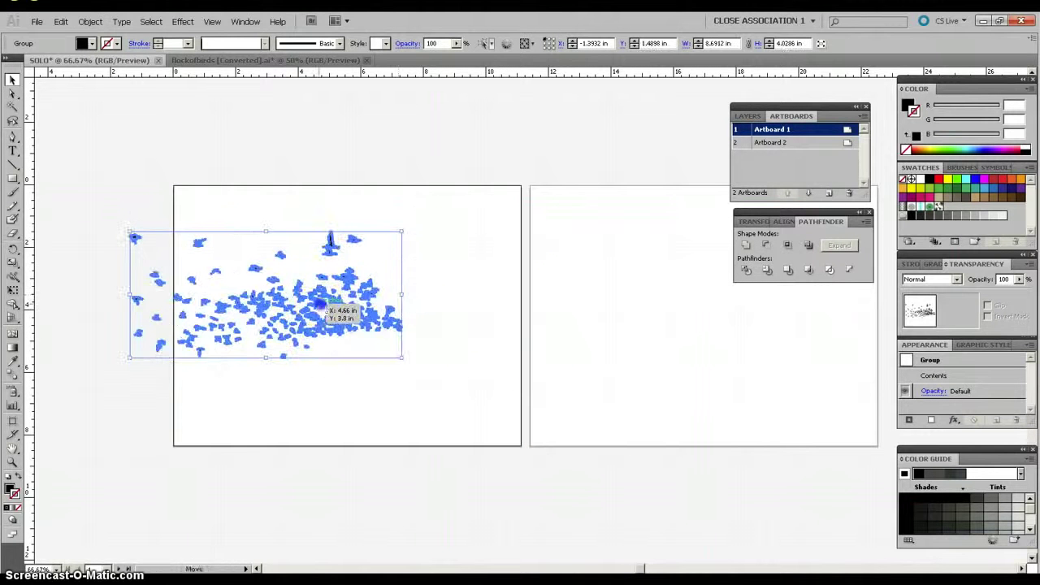
{"action": "left_click_drag", "start_coordinate": [294, 304], "coordinate": [506, 302]}
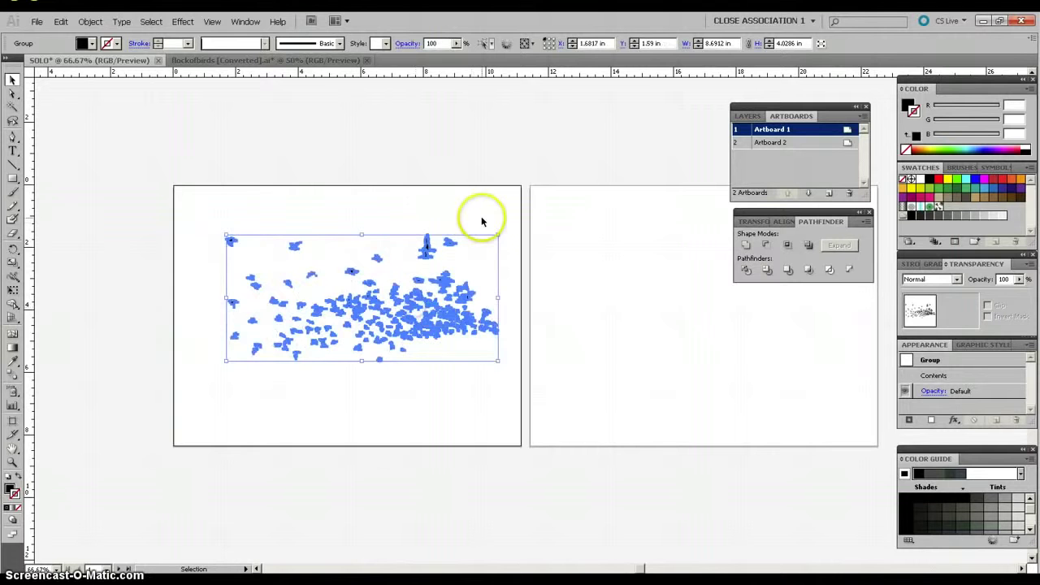
{"action": "left_click", "coordinate": [471, 203]}
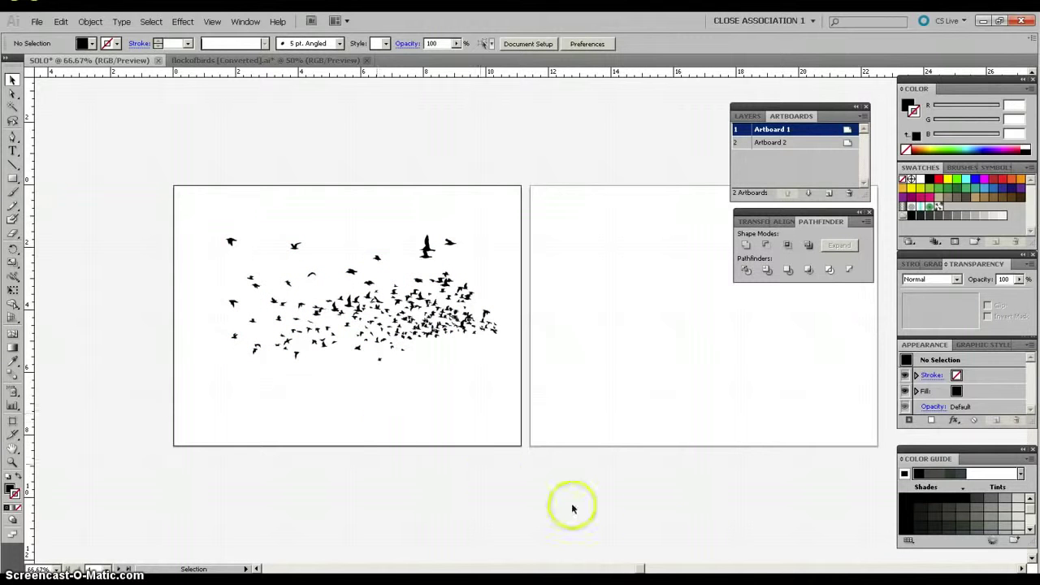
- Create an area text frame about 9.8 by 5.6 in on the second artboard and enter SOLO
{"action": "left_click_drag", "start_coordinate": [641, 567], "coordinate": [648, 568]}
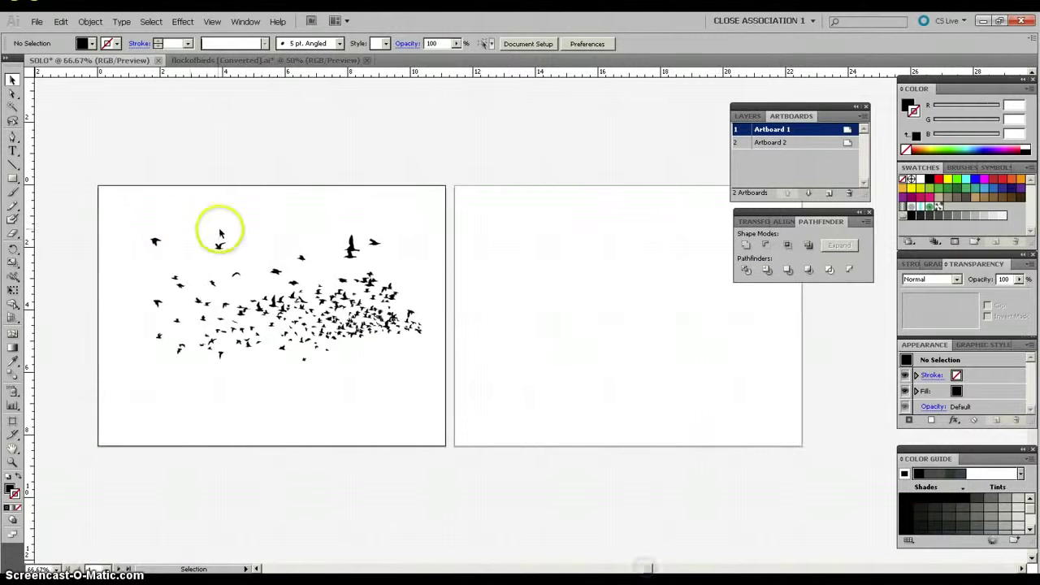
{"action": "left_click", "coordinate": [14, 155]}
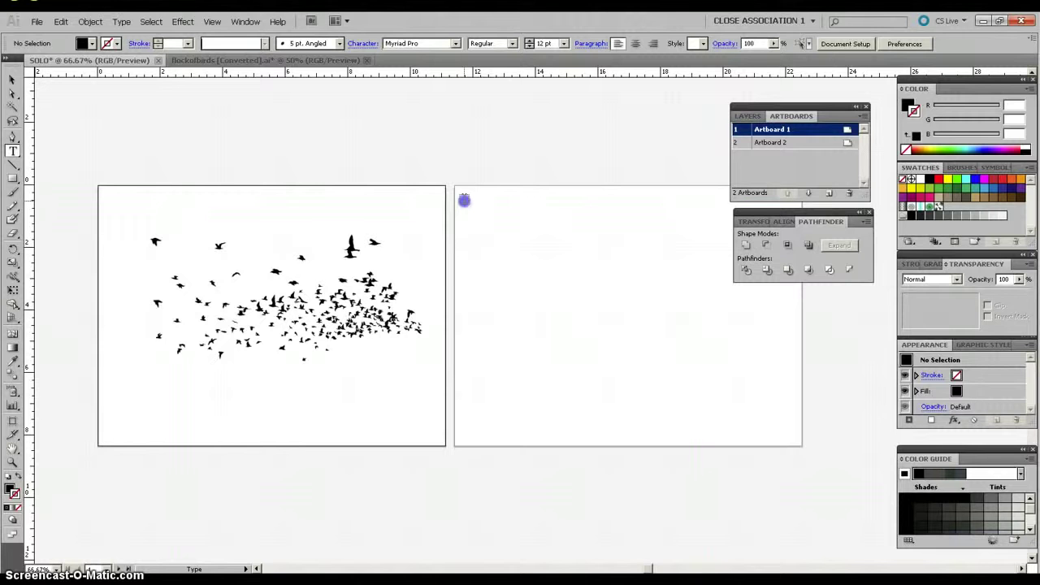
{"action": "left_click_drag", "start_coordinate": [464, 200], "coordinate": [771, 376]}
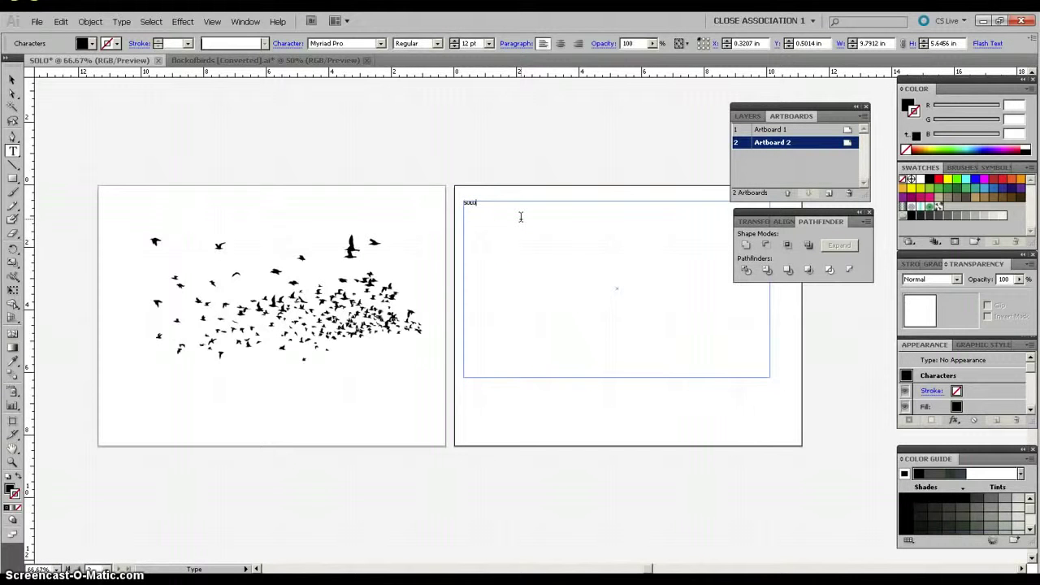
- Set the SOLO text to 60 pt and the Bold style
{"action": "left_click", "coordinate": [480, 202]}
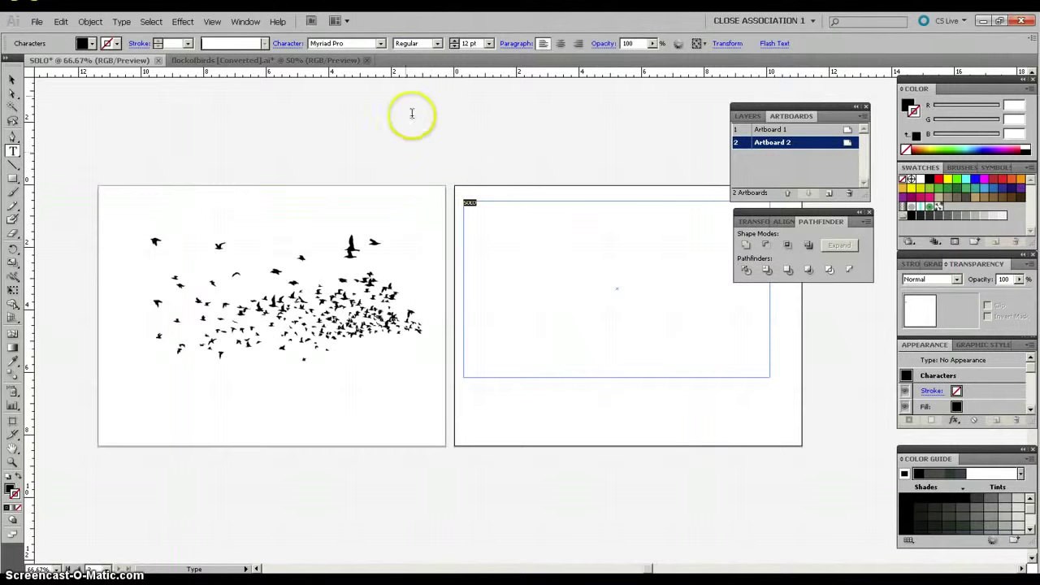
{"action": "left_click", "coordinate": [489, 44]}
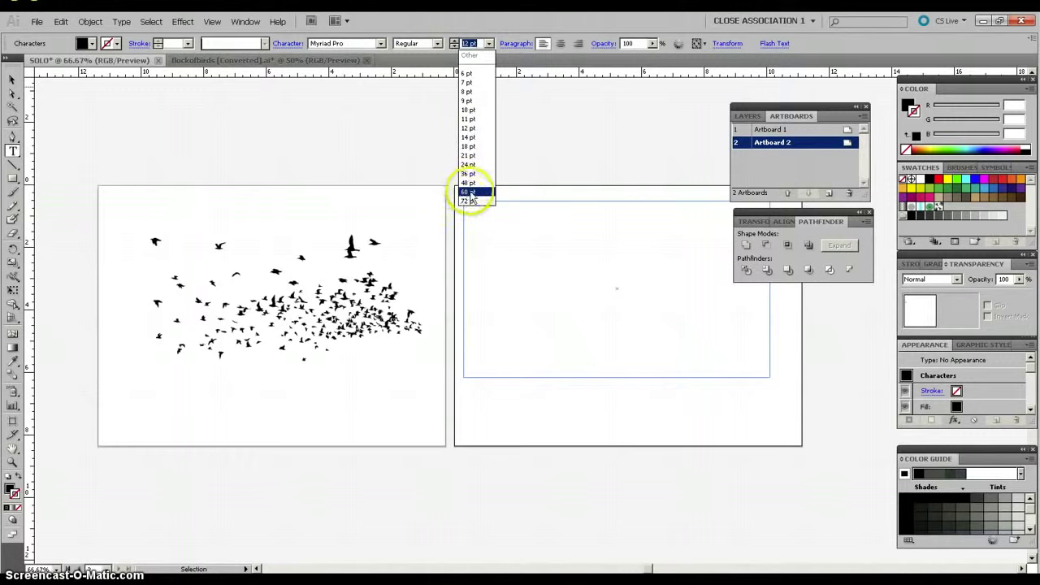
{"action": "left_click", "coordinate": [470, 193]}
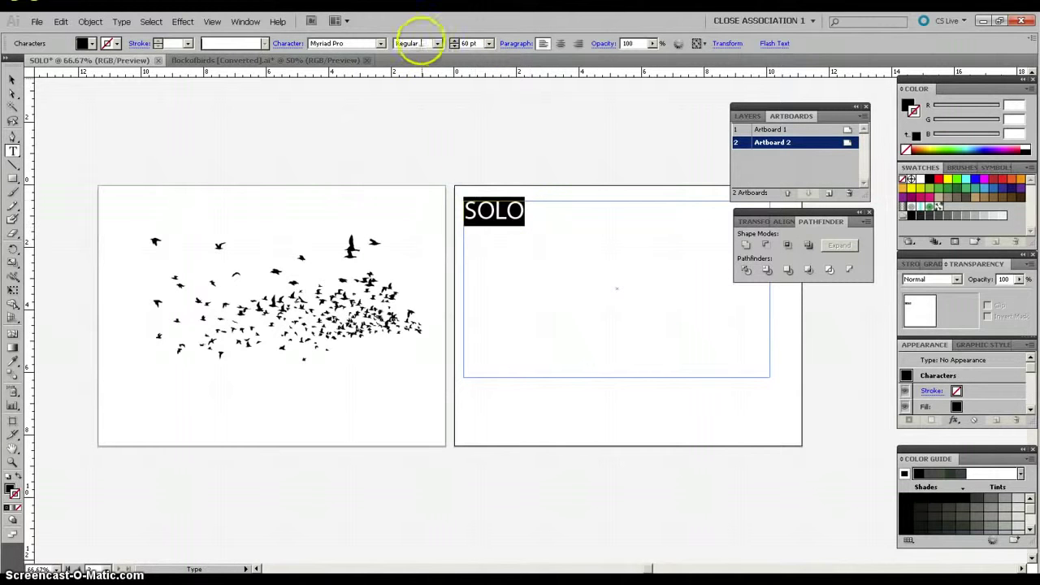
{"action": "left_click", "coordinate": [437, 43]}
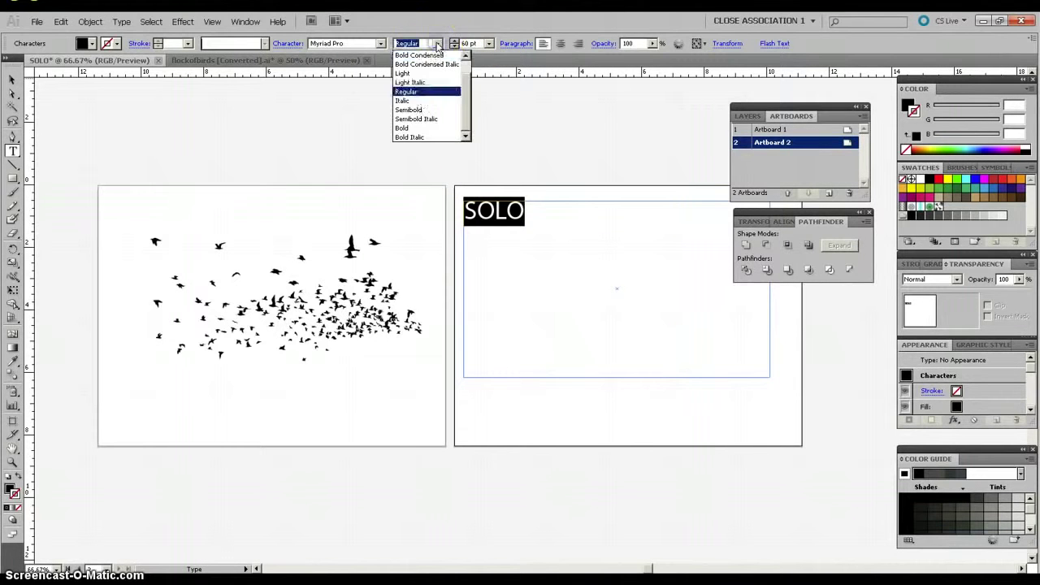
{"action": "left_click", "coordinate": [415, 130]}
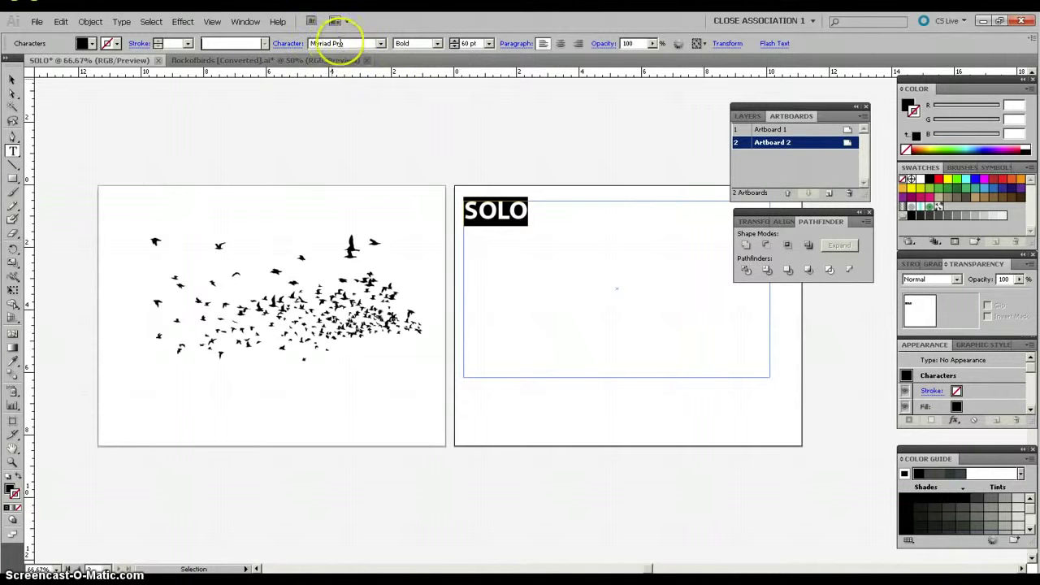
- Adjust the tracking of the SOLO text, tightening it until the letters overlap
{"action": "left_click", "coordinate": [531, 209]}
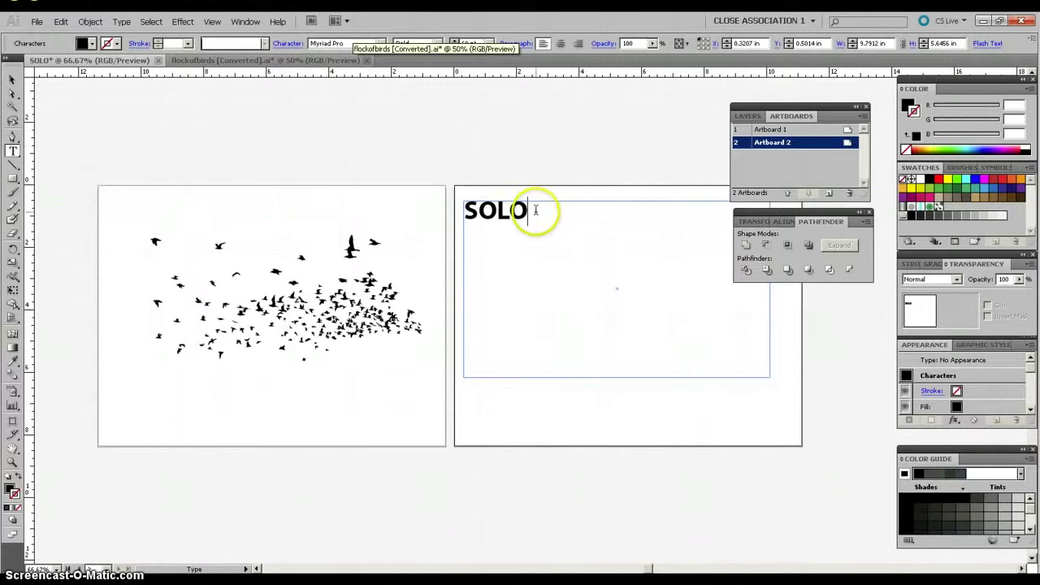
{"action": "left_click_drag", "start_coordinate": [531, 209], "coordinate": [459, 206]}
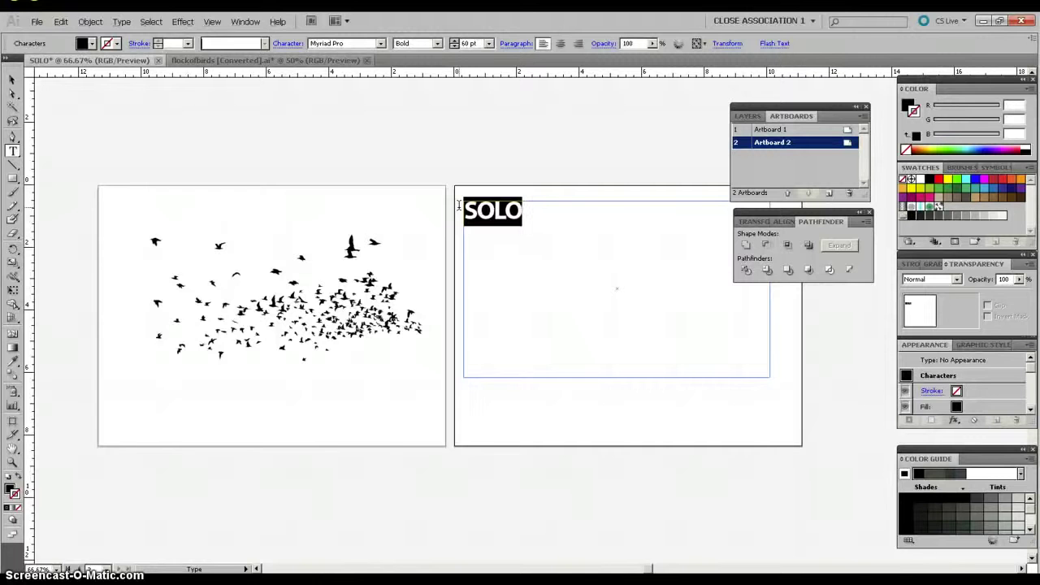
{"action": "key", "text": "alt+Right"}
{"action": "key", "text": "alt+Right"}
{"action": "key", "text": "alt+Right"}
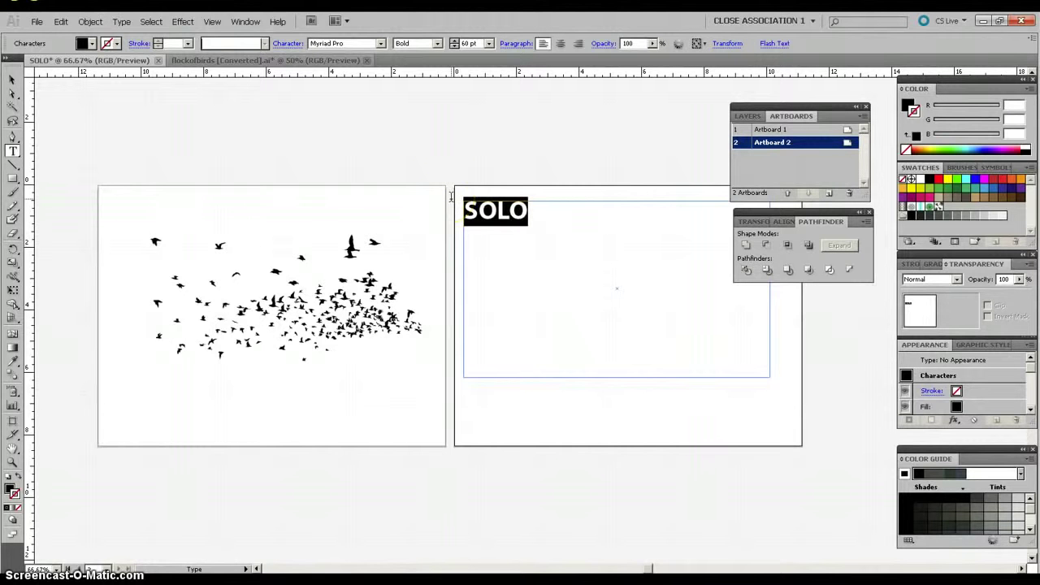
{"action": "key", "text": "alt+Right"}
{"action": "key", "text": "alt+Right"}
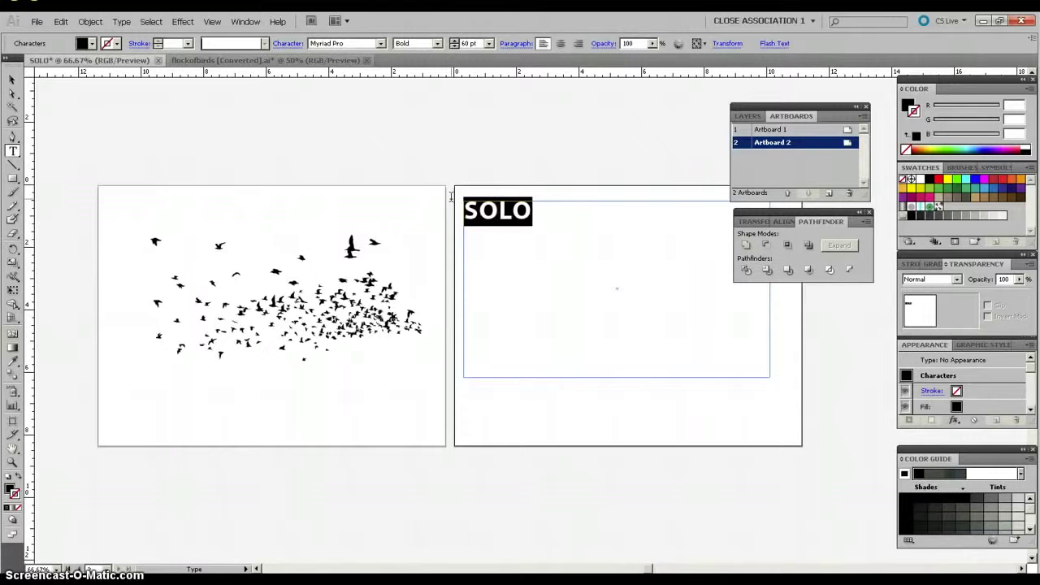
{"action": "key", "text": "alt+Left"}
{"action": "key", "text": "alt+Left"}
{"action": "key", "text": "alt+Left"}
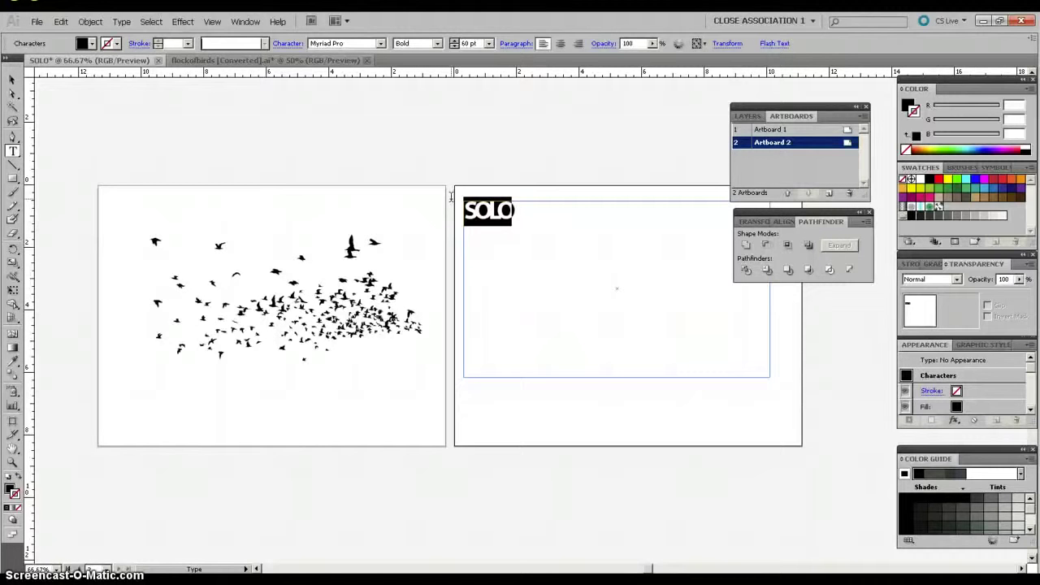
- Select the SOLO text as an object and convert it to outlines
{"action": "left_click_drag", "start_coordinate": [469, 195], "coordinate": [485, 224]}
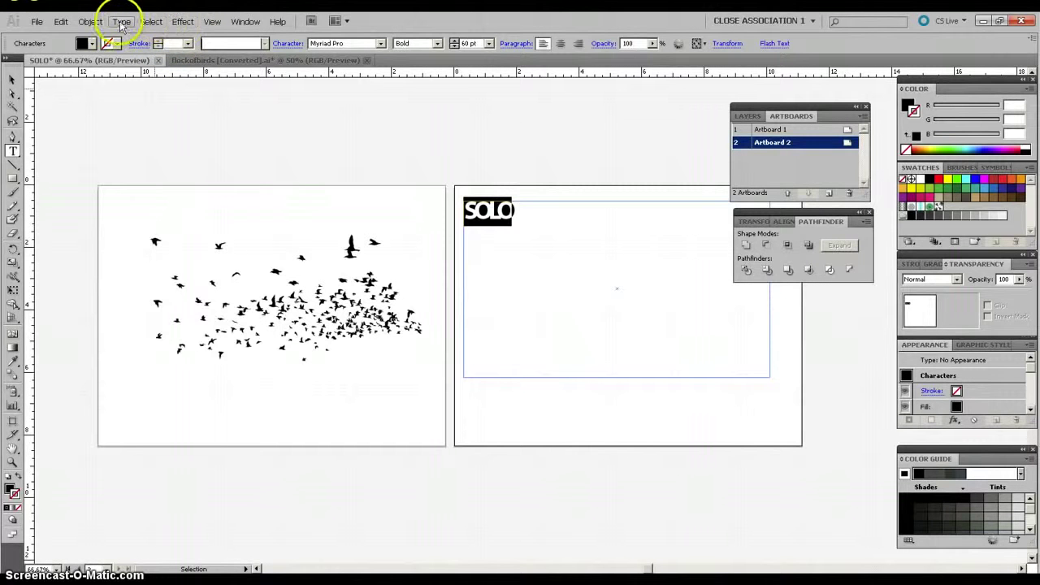
{"action": "left_click", "coordinate": [92, 22]}
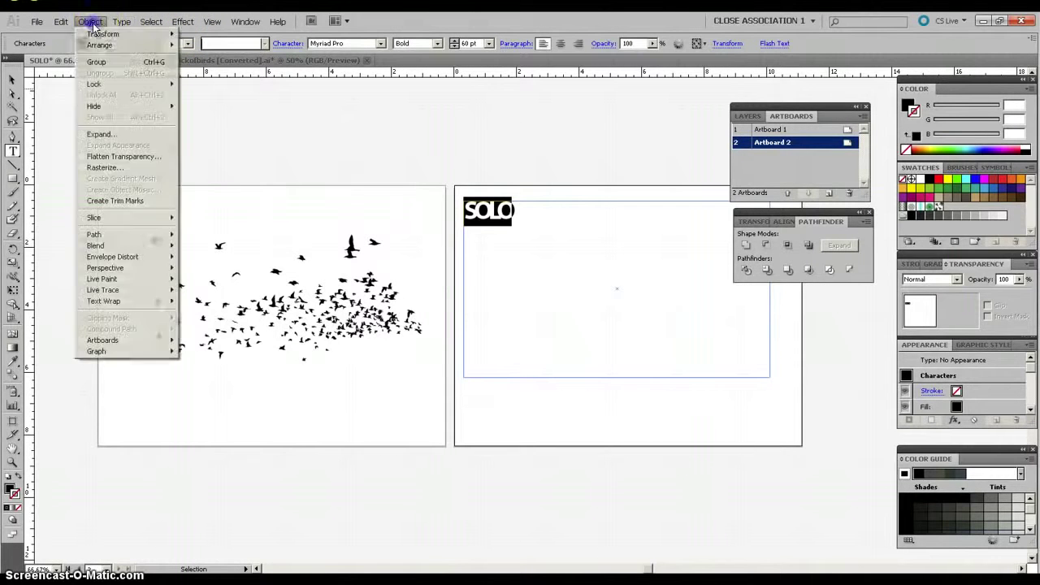
{"action": "mouse_move", "coordinate": [124, 27]}
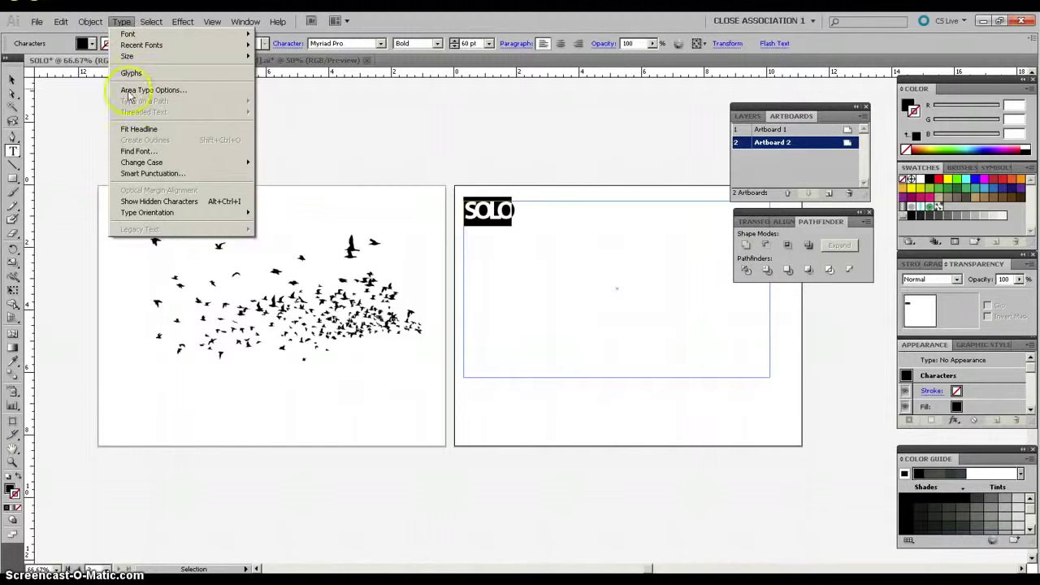
{"action": "left_click", "coordinate": [122, 21]}
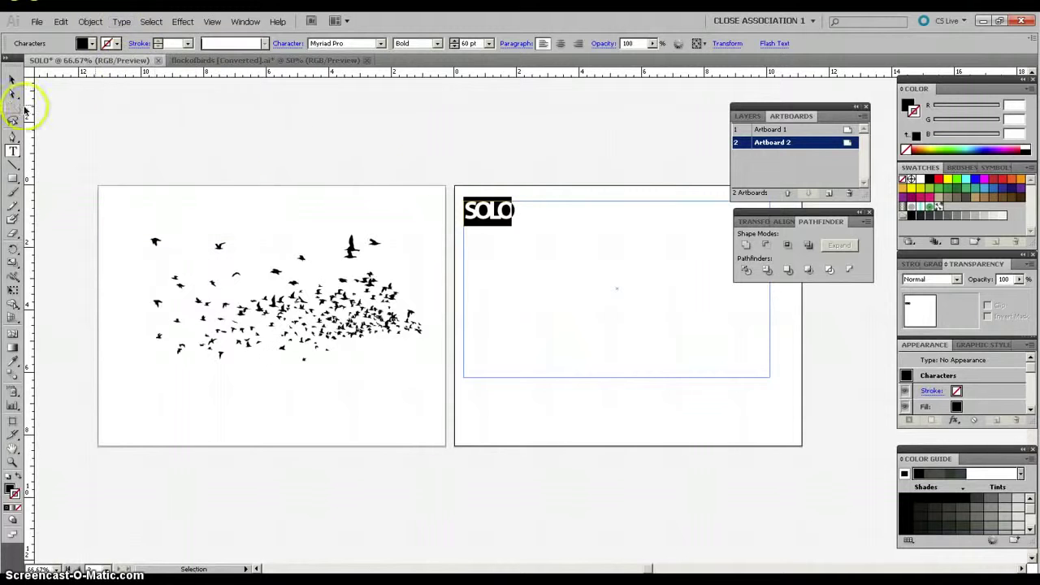
{"action": "left_click", "coordinate": [11, 78]}
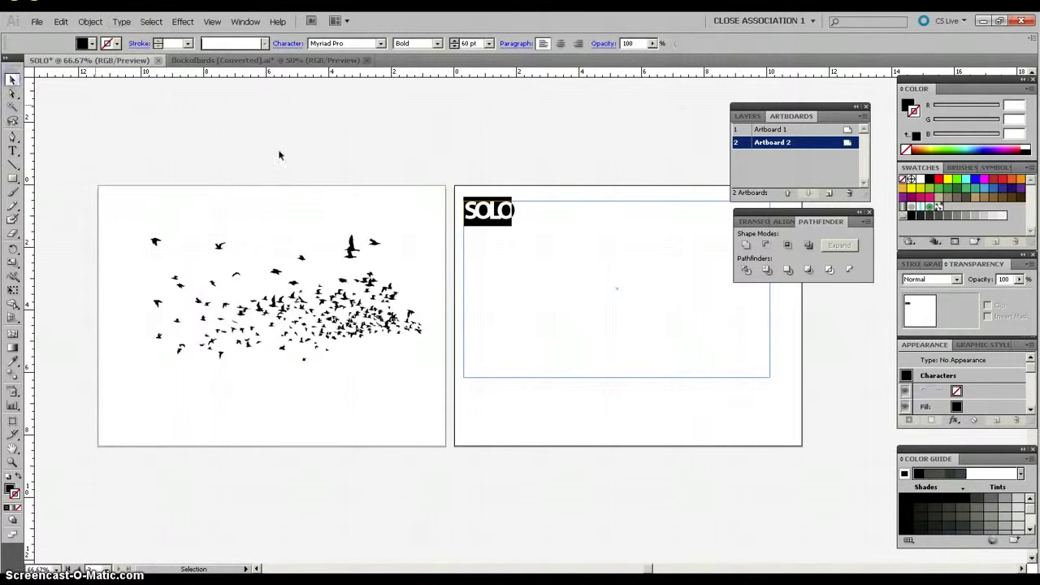
{"action": "left_click", "coordinate": [466, 180]}
{"action": "left_click", "coordinate": [488, 209]}
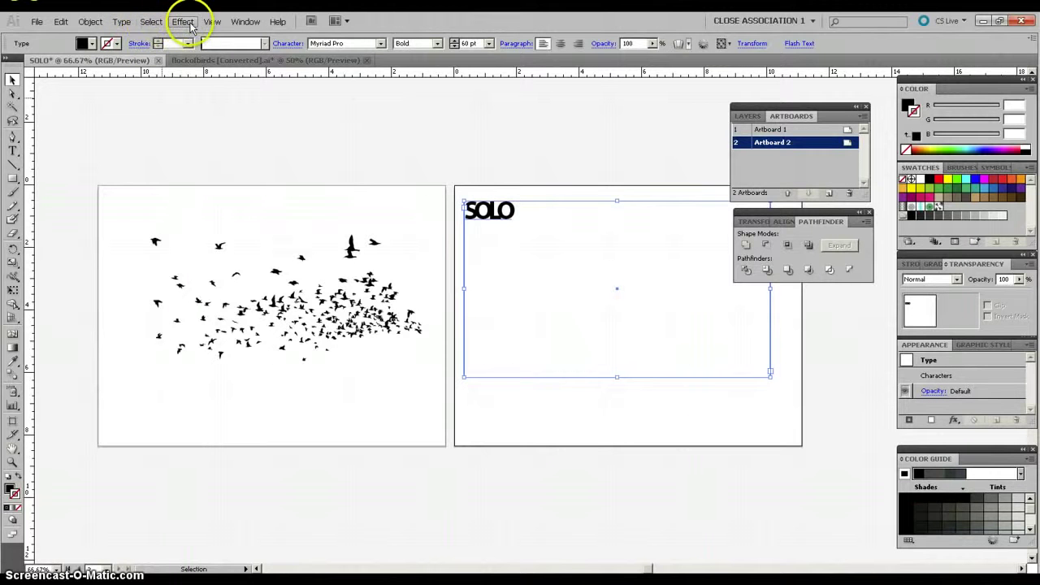
{"action": "left_click", "coordinate": [122, 22]}
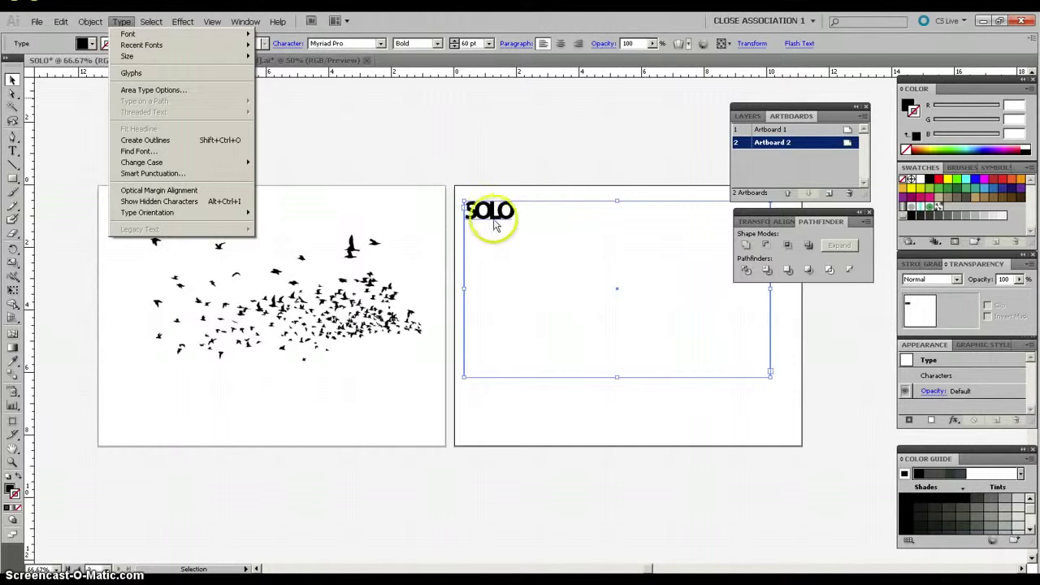
{"action": "left_click", "coordinate": [144, 140]}
- Enlarge the outlined SOLO lettering to about 8.79 by 3.23 in and move it to the middle of the second artboard
{"action": "left_click_drag", "start_coordinate": [480, 203], "coordinate": [739, 344]}
{"action": "left_click", "coordinate": [652, 572]}
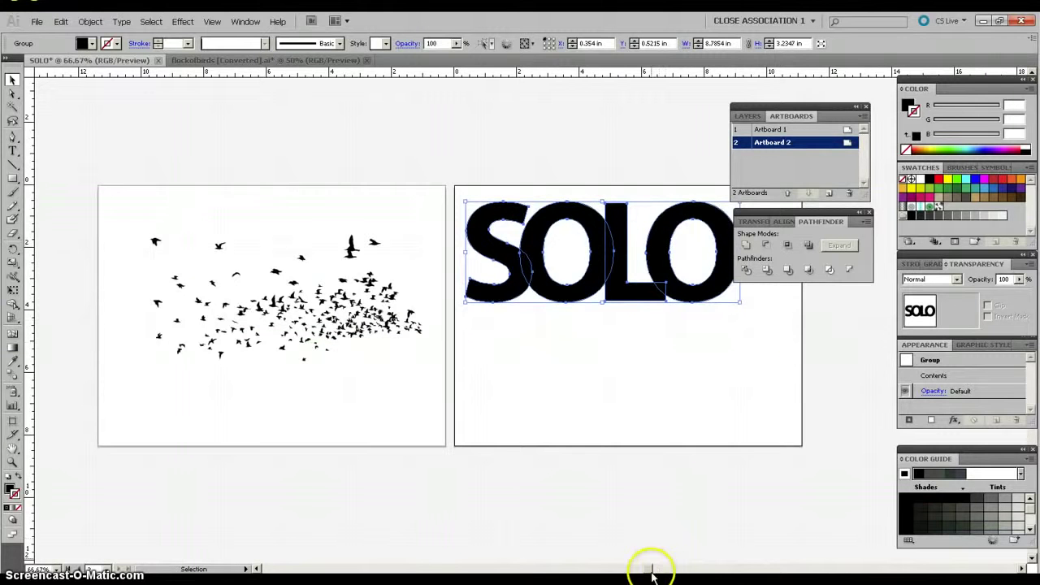
{"action": "left_click_drag", "start_coordinate": [652, 572], "coordinate": [664, 569]}
{"action": "left_click", "coordinate": [400, 259]}
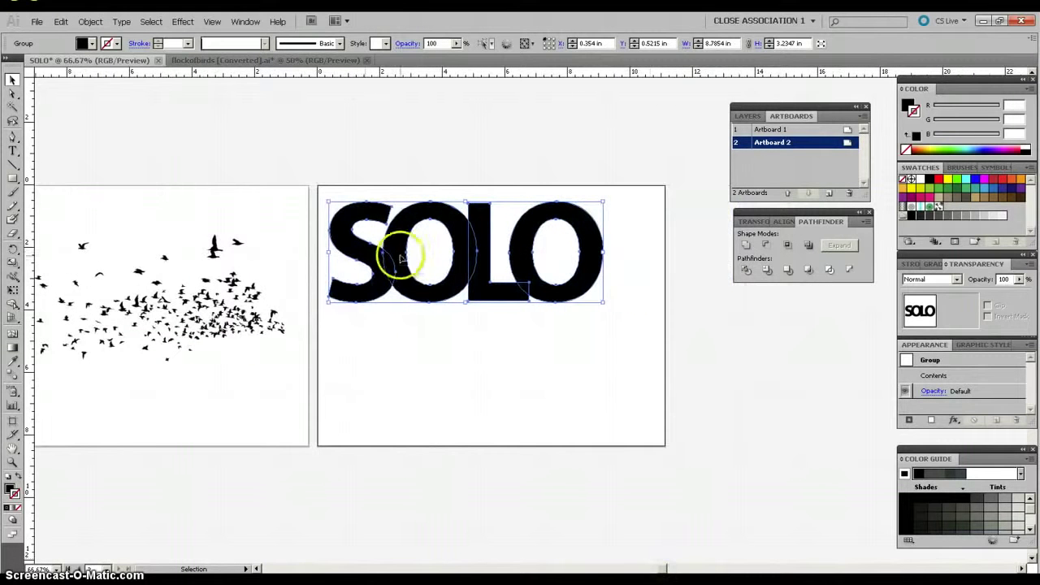
{"action": "left_click_drag", "start_coordinate": [418, 284], "coordinate": [430, 324]}
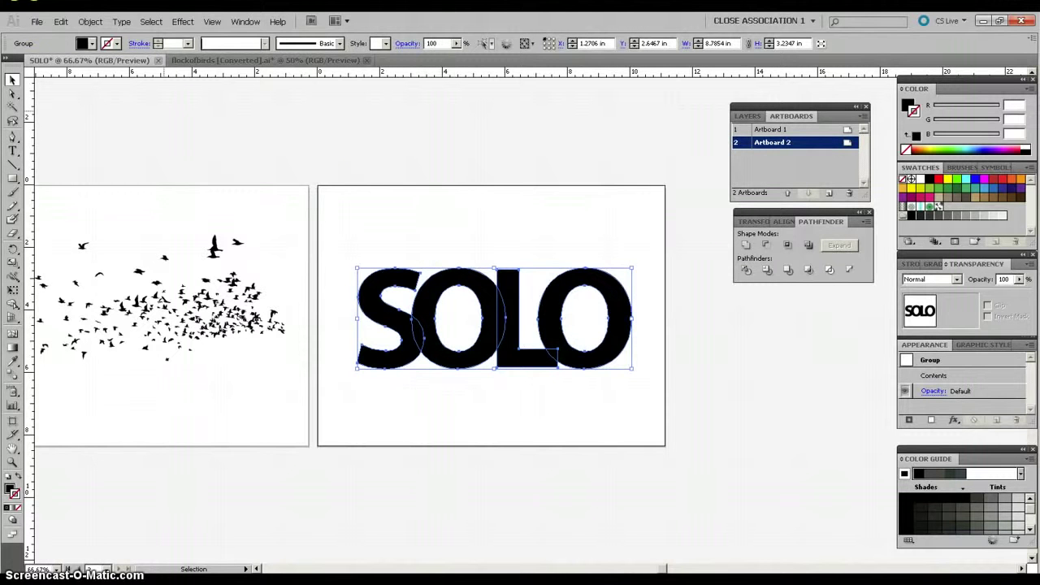
- Group the outlined SOLO letters into one object and clear the selection
{"action": "left_click", "coordinate": [89, 22]}
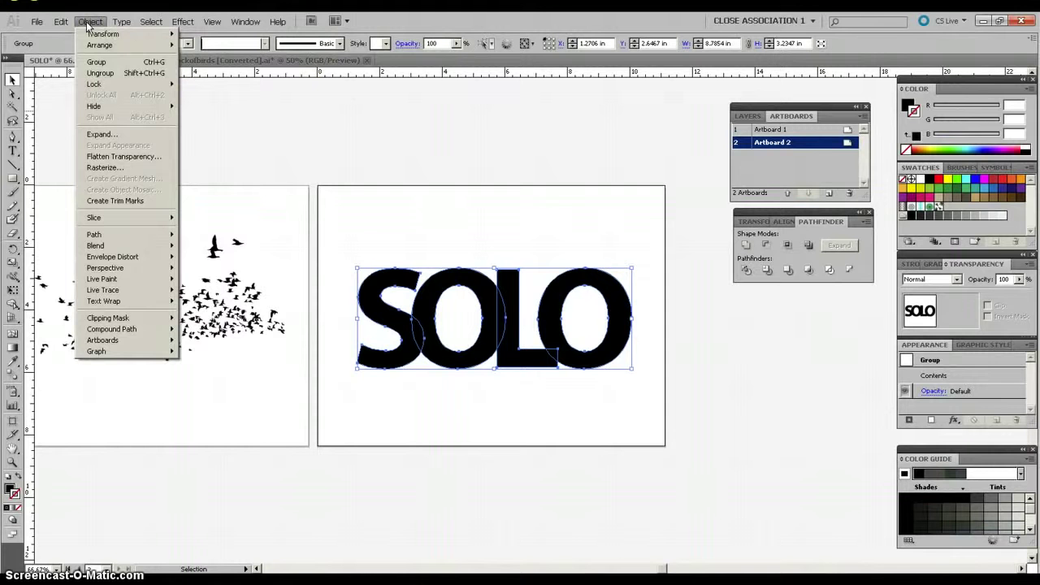
{"action": "left_click", "coordinate": [98, 63]}
{"action": "left_click", "coordinate": [446, 279]}
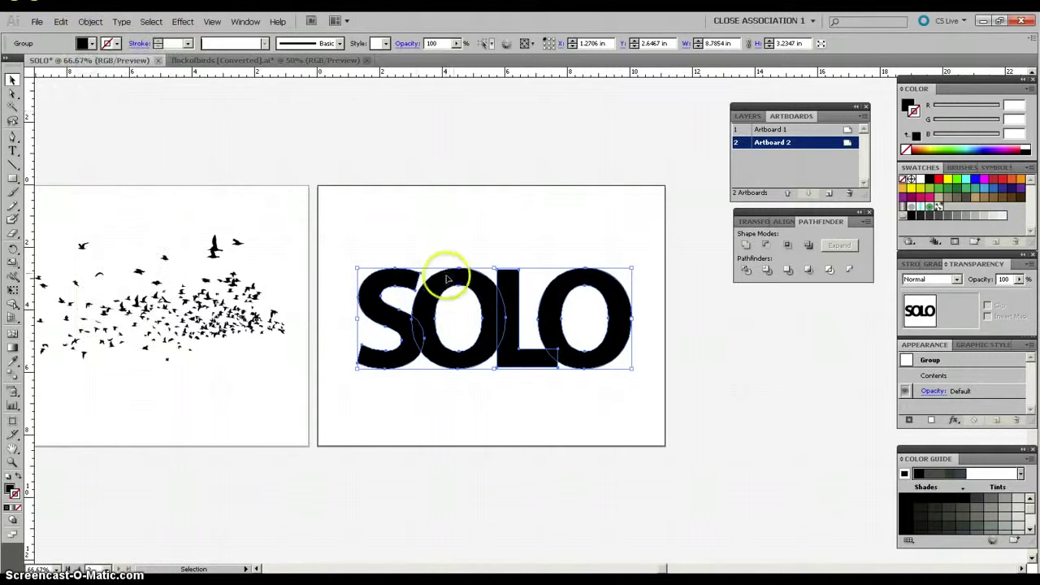
{"action": "left_click", "coordinate": [441, 244]}
{"action": "left_click", "coordinate": [399, 271]}
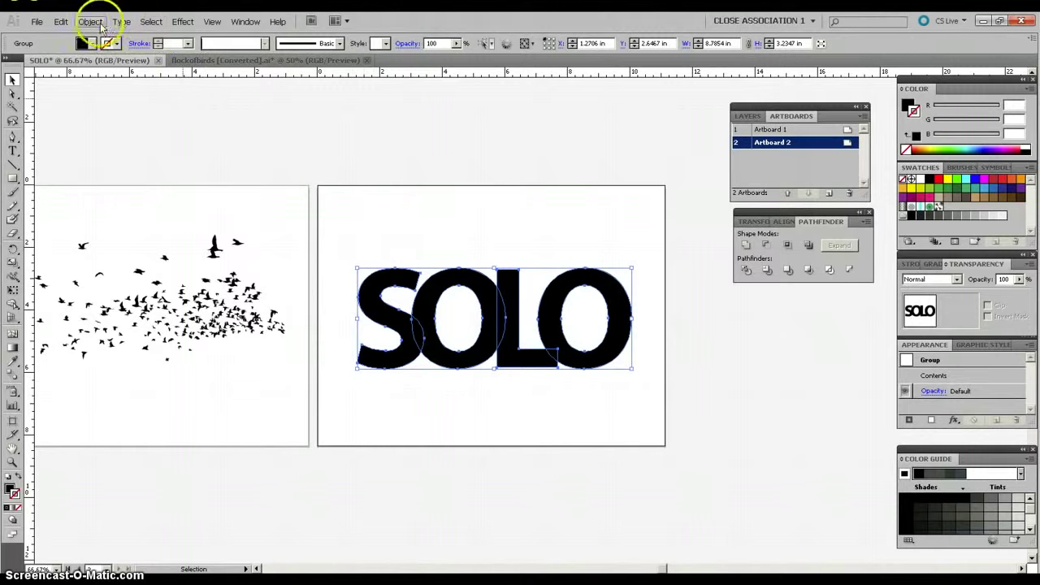
{"action": "left_click", "coordinate": [361, 244]}
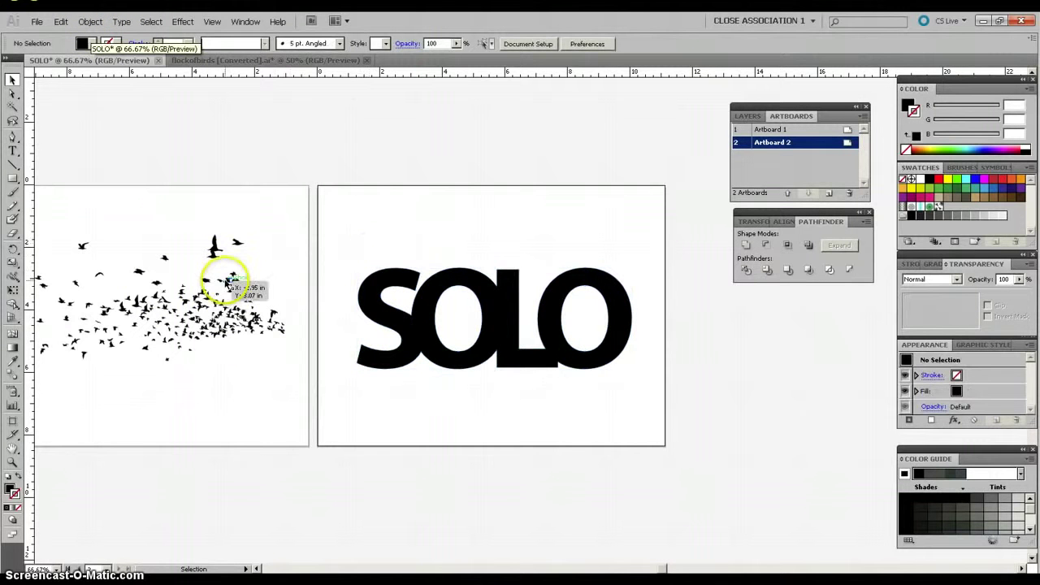
- Move the bird flock onto the second artboard over the SOLO lettering and enlarge it to about 10.92 by 5.06 in
{"action": "left_click_drag", "start_coordinate": [228, 283], "coordinate": [556, 284]}
{"action": "left_click", "coordinate": [610, 366]}
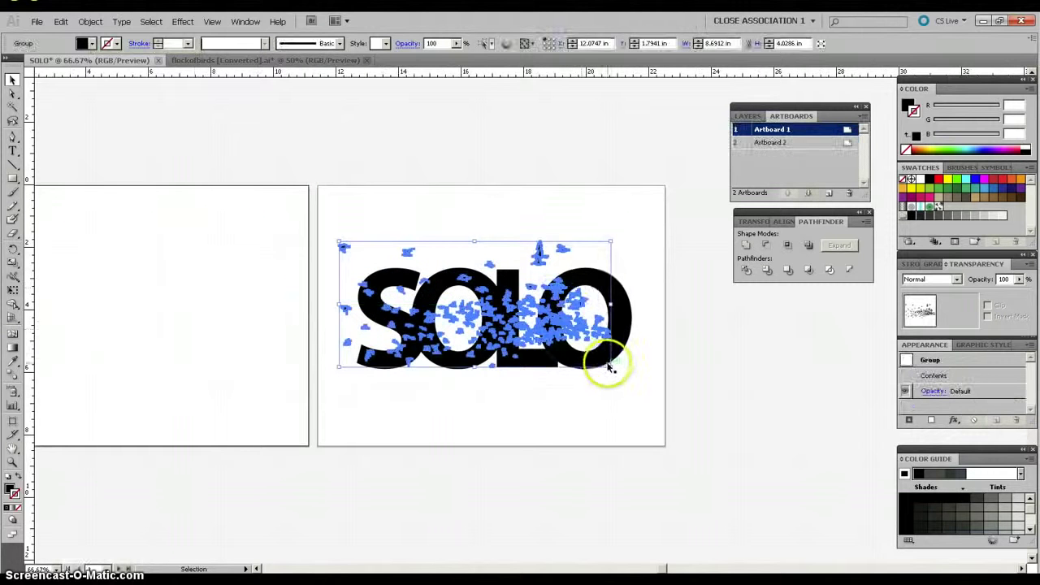
{"action": "left_click_drag", "start_coordinate": [610, 366], "coordinate": [638, 392]}
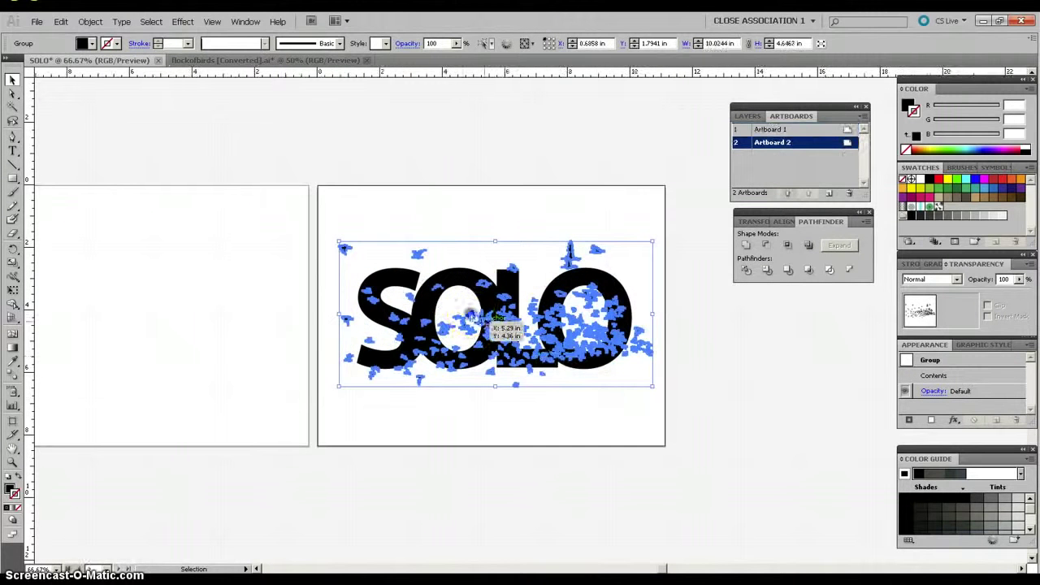
{"action": "left_click_drag", "start_coordinate": [486, 317], "coordinate": [459, 295]}
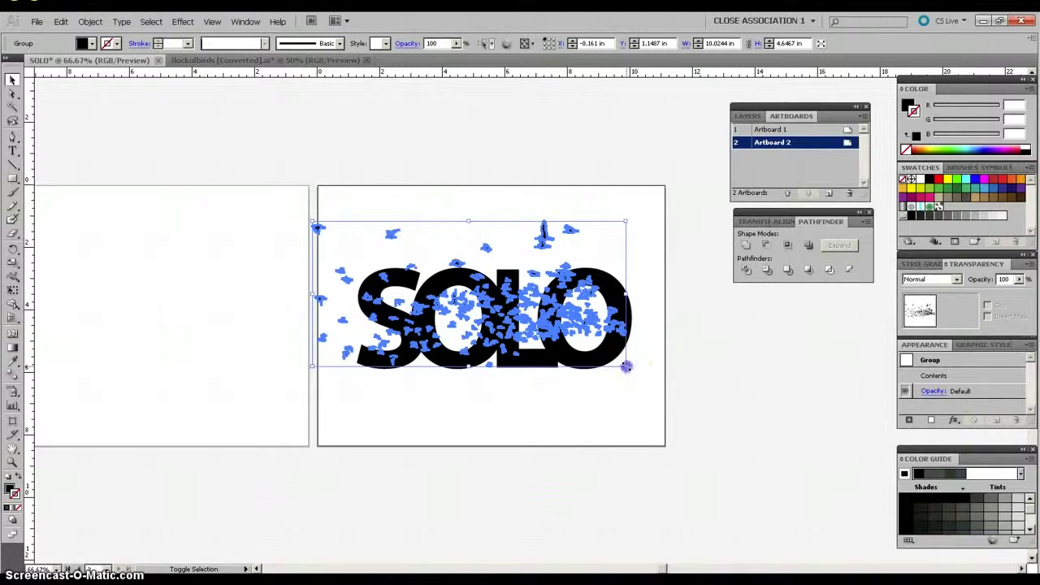
{"action": "left_click_drag", "start_coordinate": [626, 367], "coordinate": [656, 398]}
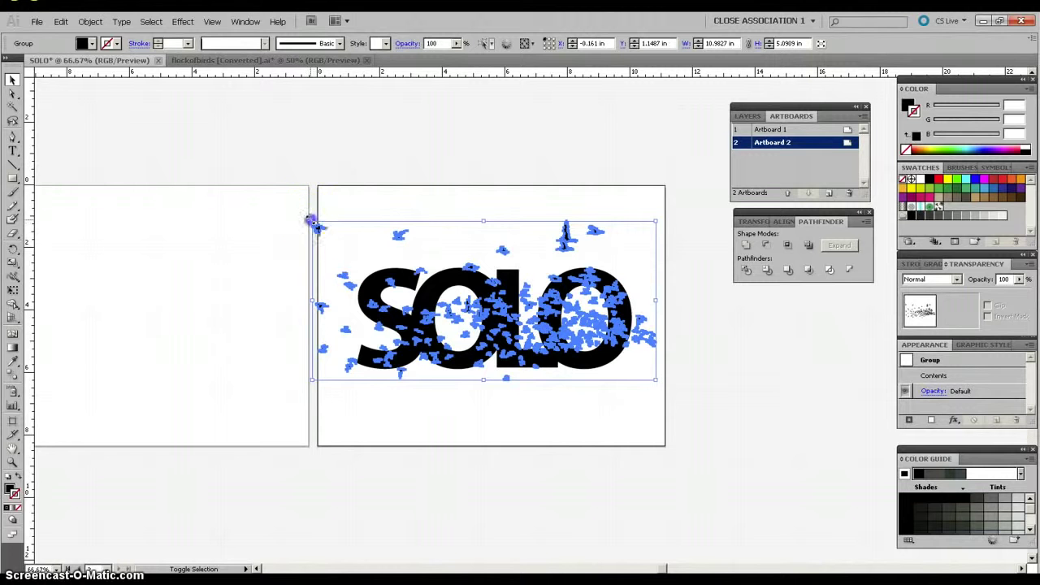
{"action": "left_click_drag", "start_coordinate": [312, 221], "coordinate": [322, 233]}
{"action": "left_click_drag", "start_coordinate": [654, 379], "coordinate": [679, 398]}
{"action": "left_click_drag", "start_coordinate": [551, 338], "coordinate": [530, 325]}
{"action": "left_click", "coordinate": [661, 216]}
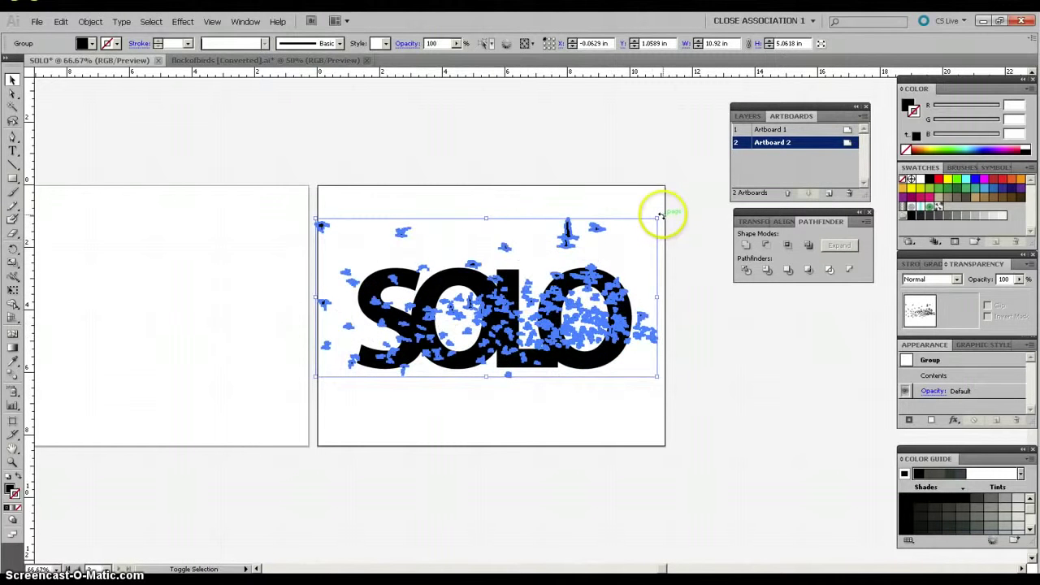
- Rotate the bird flock slightly clockwise and shift it down so the dense part covers the lower edge of the last letters
{"action": "left_click_drag", "start_coordinate": [662, 215], "coordinate": [669, 243]}
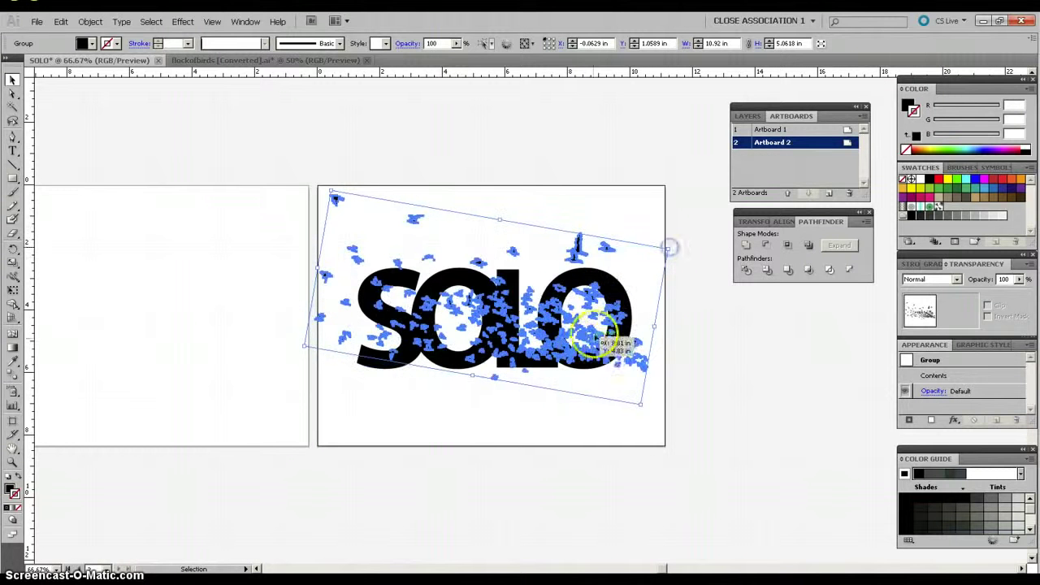
{"action": "left_click_drag", "start_coordinate": [584, 350], "coordinate": [597, 370]}
{"action": "left_click", "coordinate": [686, 318]}
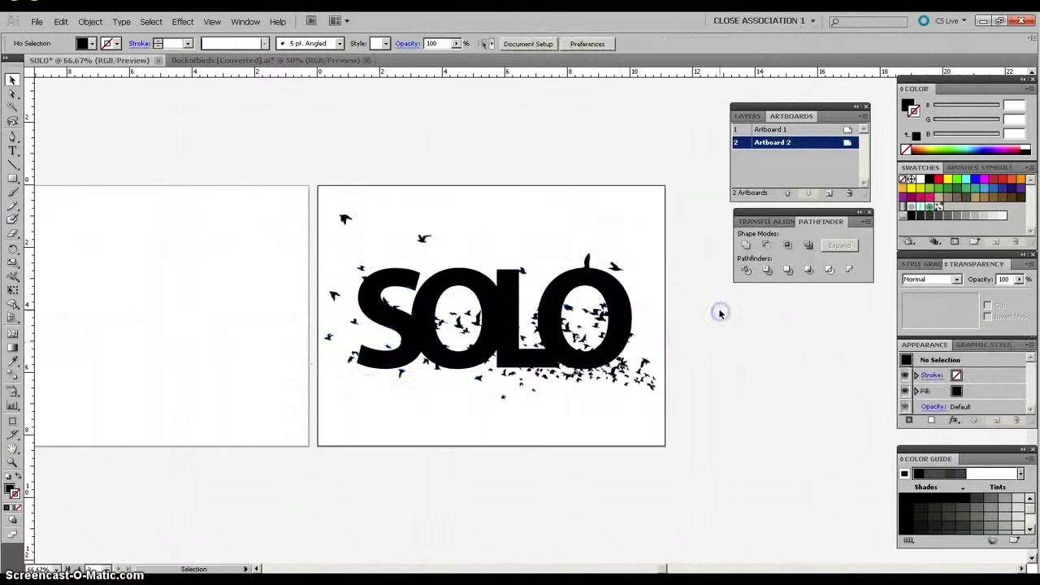
{"action": "left_click_drag", "start_coordinate": [625, 381], "coordinate": [619, 376]}
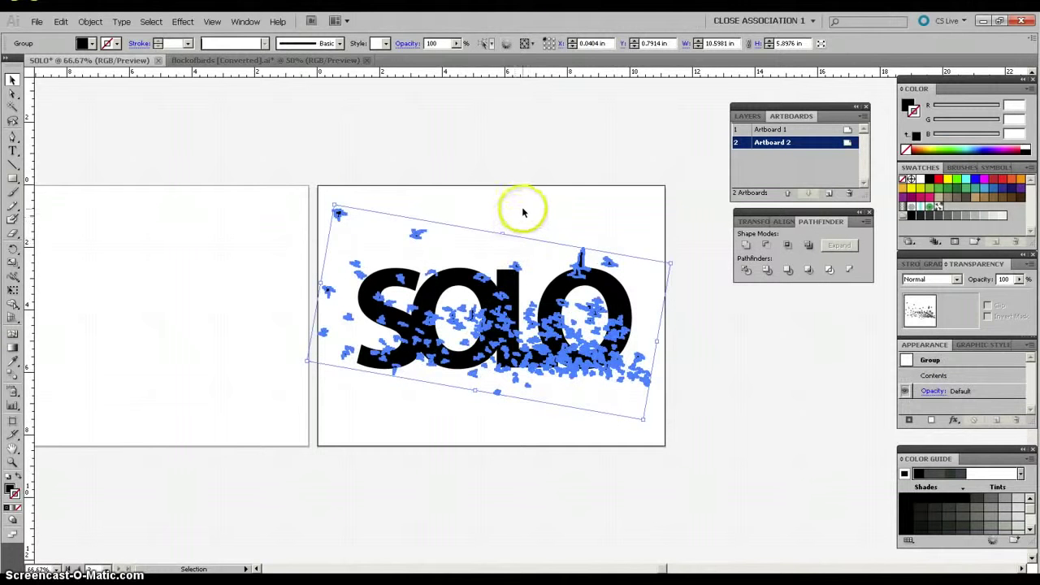
{"action": "left_click", "coordinate": [451, 333]}
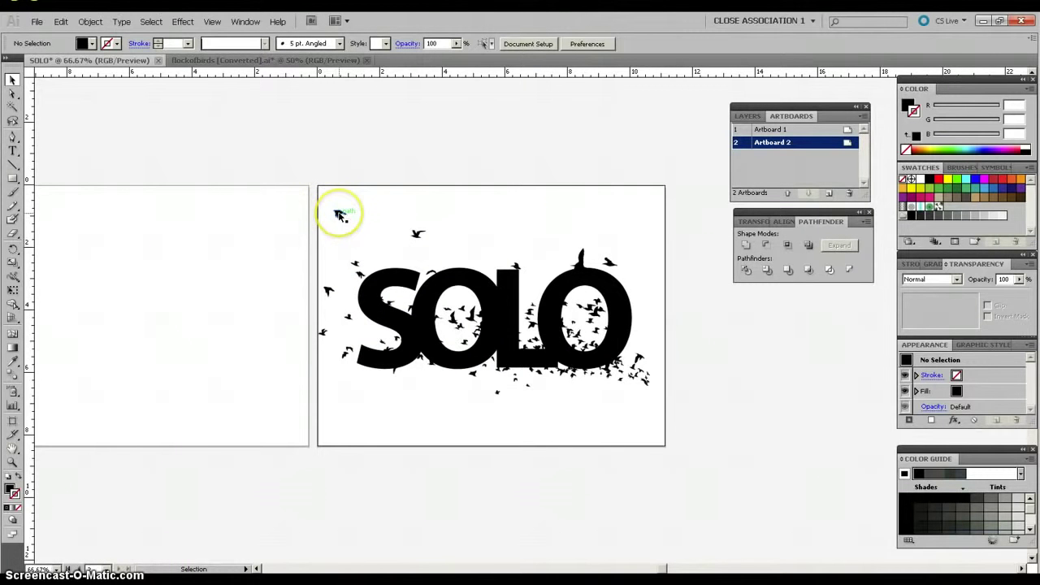
- Bring the bird flock to the front of the SOLO lettering
{"action": "left_click", "coordinate": [339, 215]}
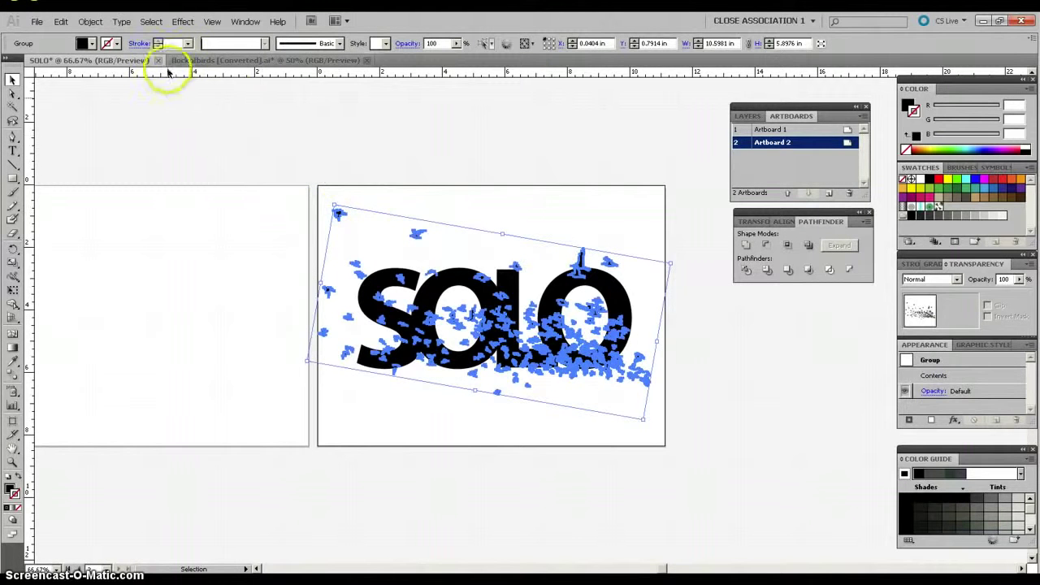
{"action": "left_click", "coordinate": [91, 22]}
{"action": "mouse_move", "coordinate": [99, 46]}
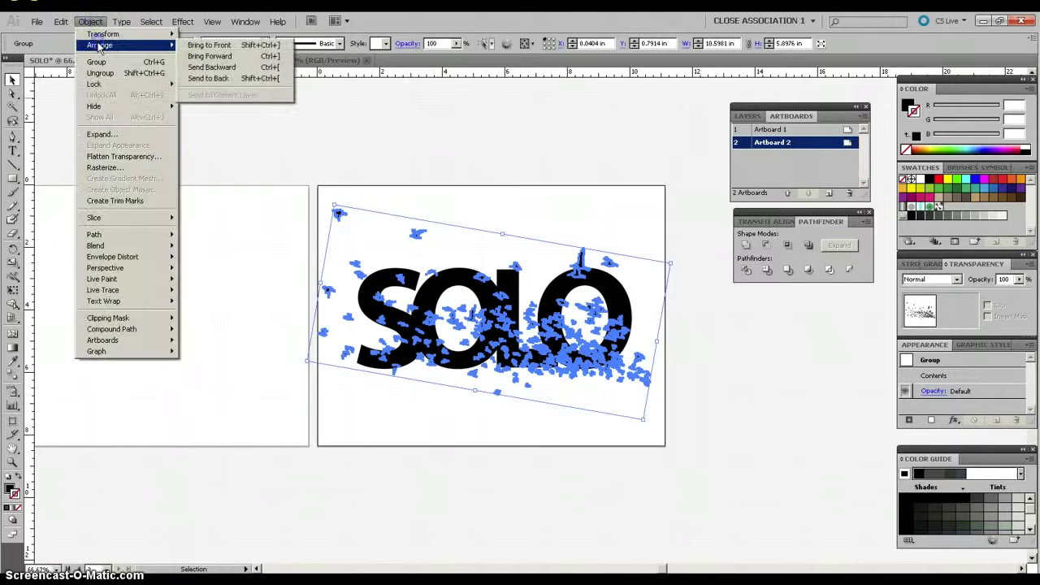
{"action": "left_click", "coordinate": [209, 46]}
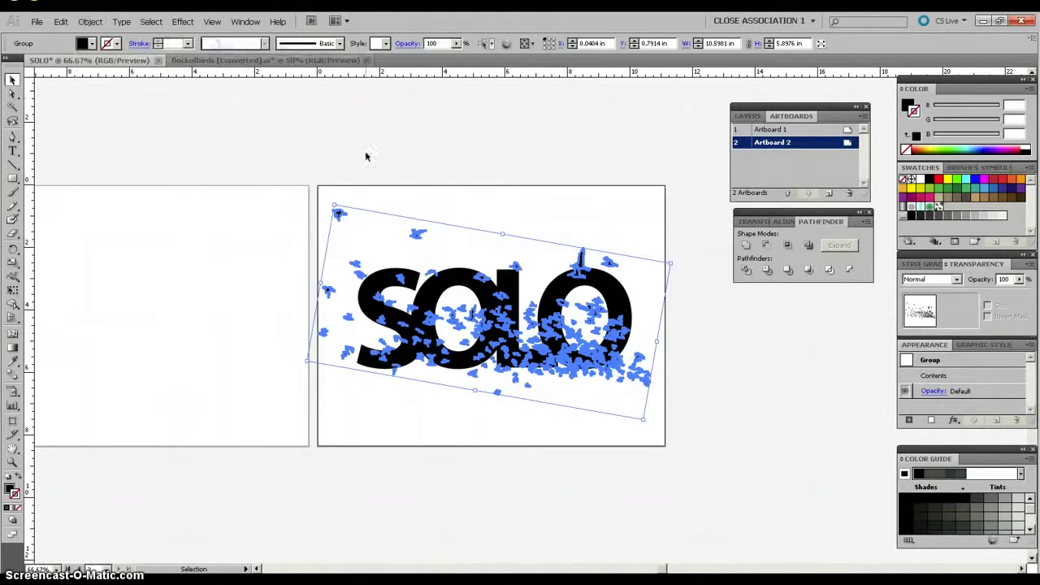
{"action": "left_click", "coordinate": [476, 213]}
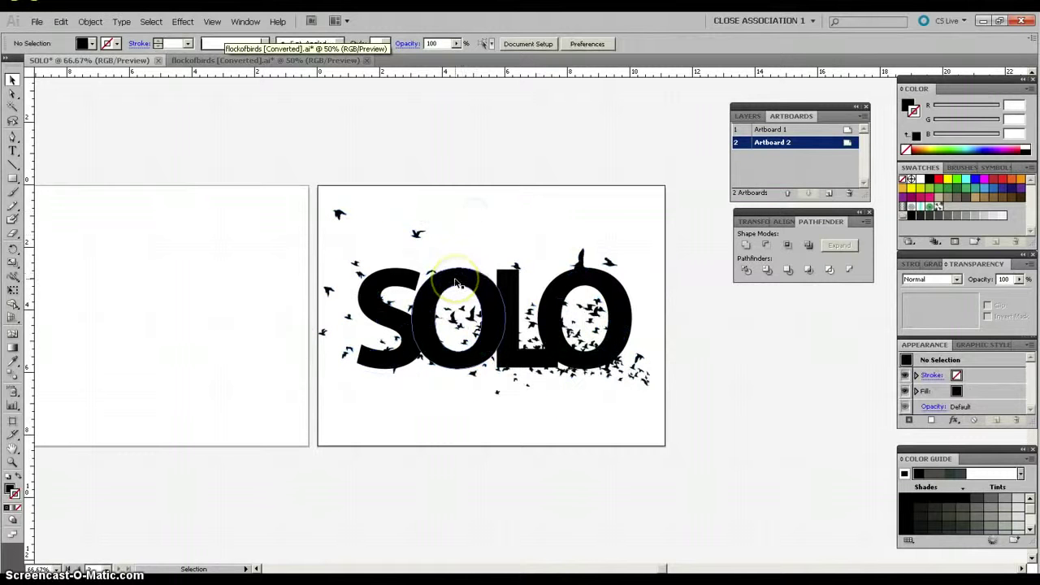
- Select the SOLO lettering together with the bird flock and combine them into a compound path
{"action": "left_click", "coordinate": [456, 282]}
{"action": "left_click", "coordinate": [415, 235], "text": "shift"}
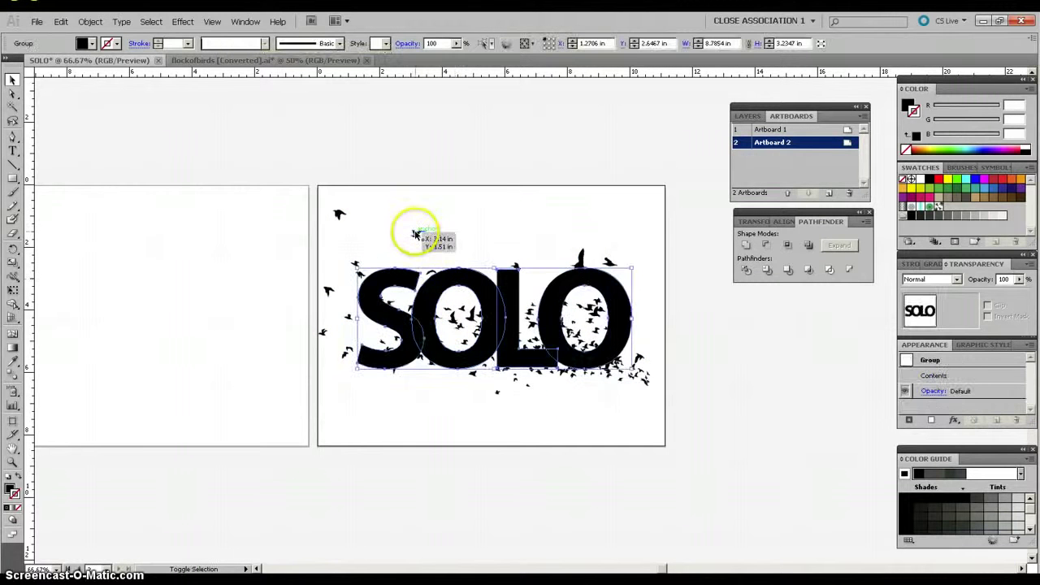
{"action": "left_click", "coordinate": [416, 235], "text": "shift"}
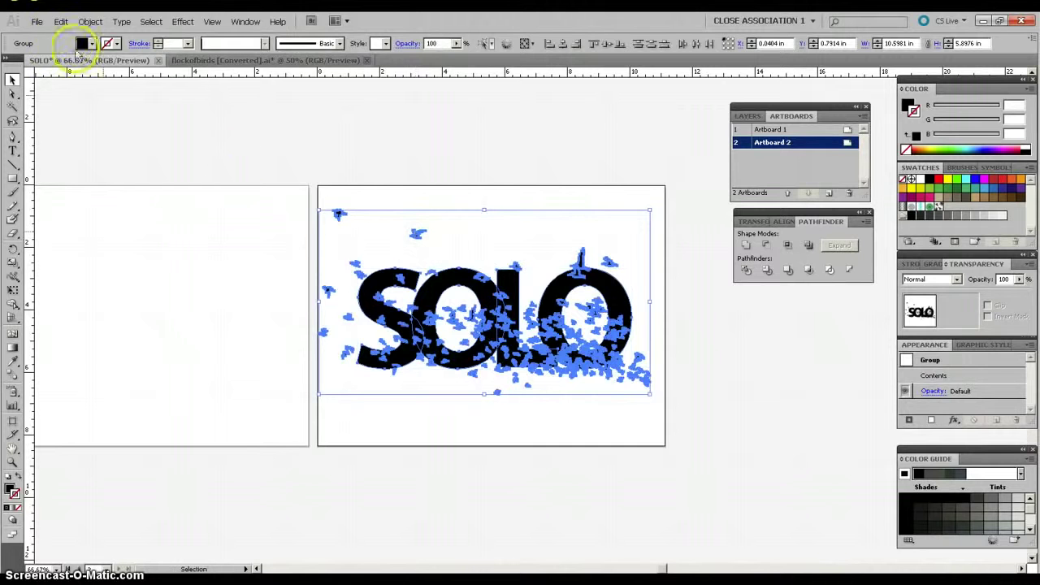
{"action": "left_click", "coordinate": [84, 22]}
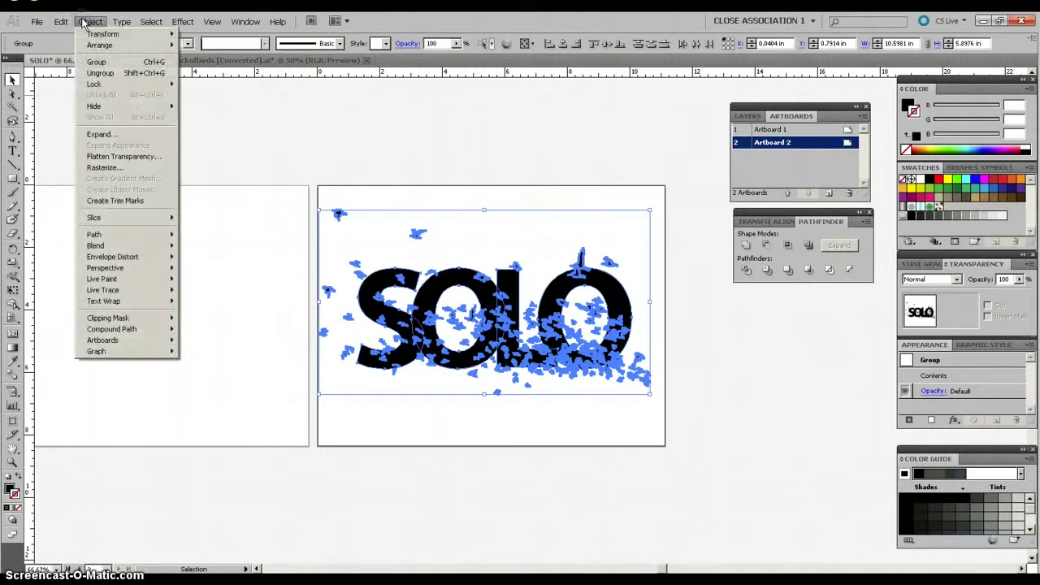
{"action": "left_click", "coordinate": [114, 330]}
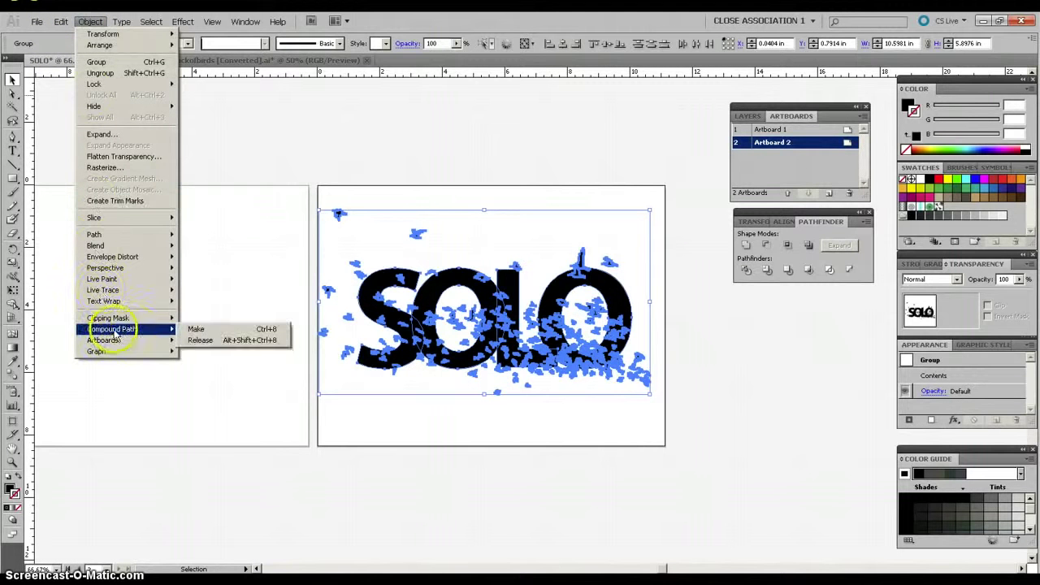
{"action": "left_click", "coordinate": [202, 331]}
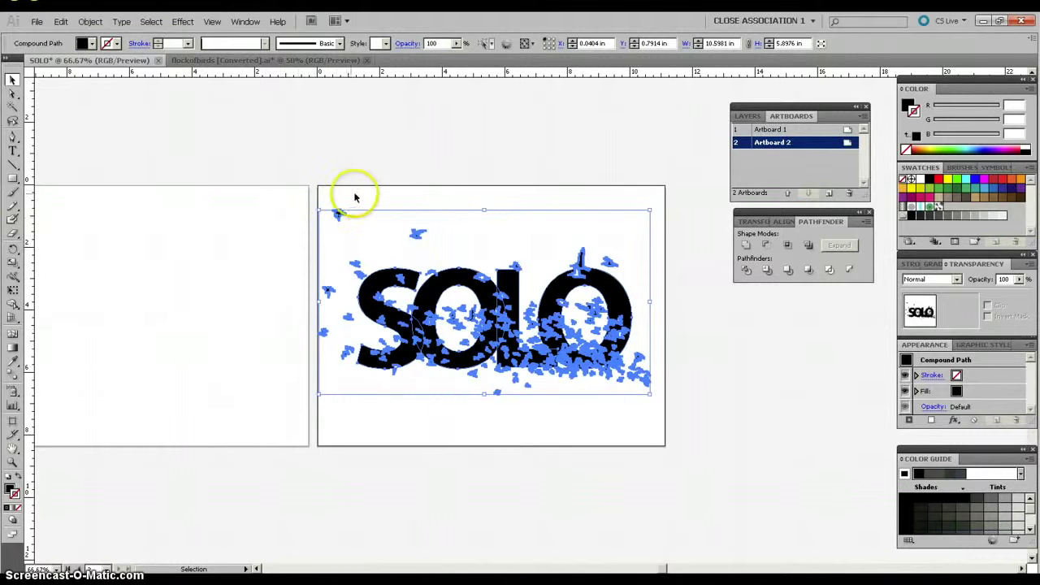
{"action": "left_click", "coordinate": [443, 203]}
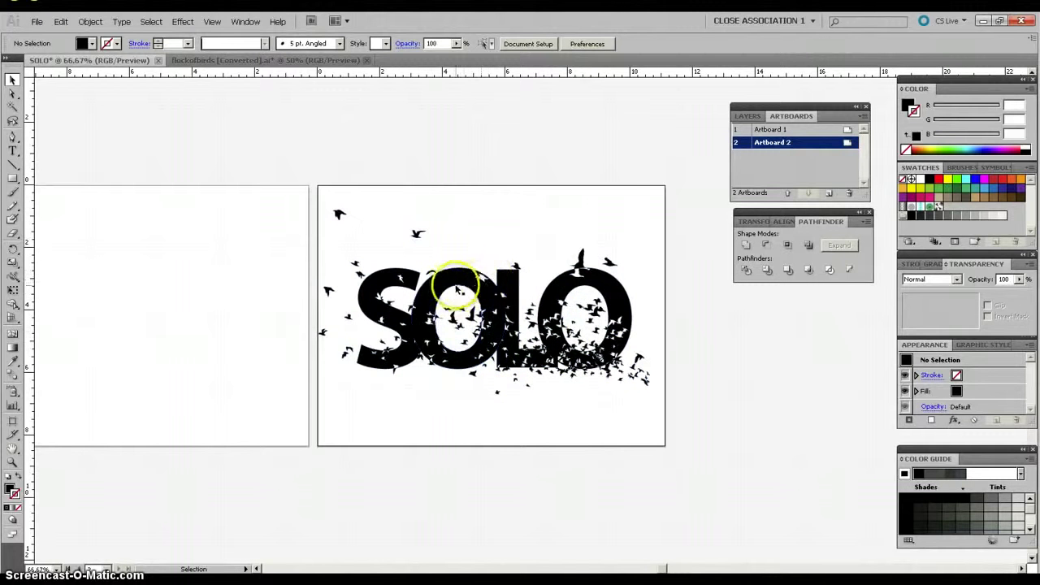
{"action": "left_click", "coordinate": [386, 395]}
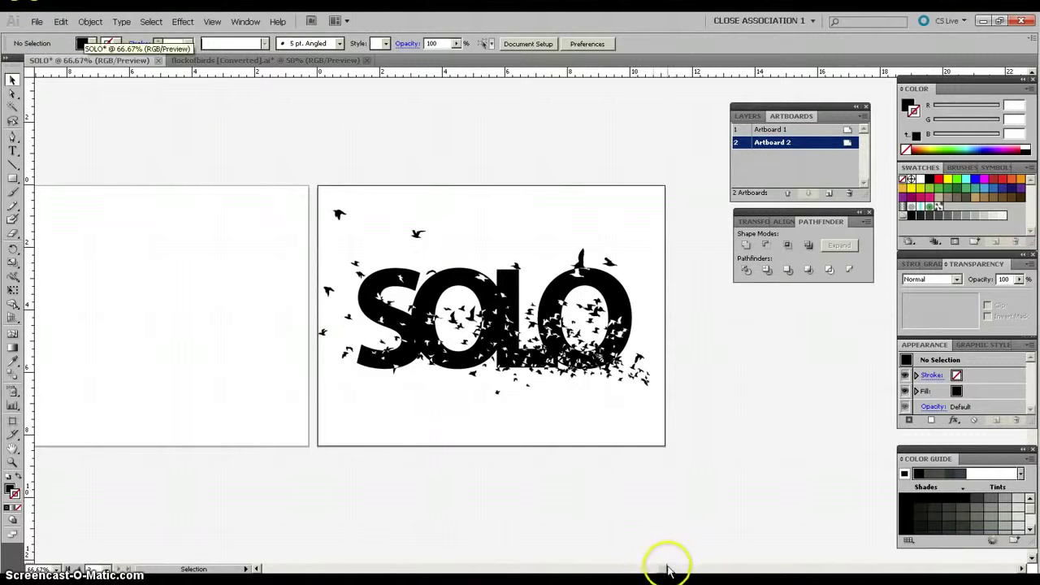
- Place the abre_tus_ojos_1024x7682 image from the images folder into the document as a linked file
{"action": "left_click_drag", "start_coordinate": [665, 569], "coordinate": [651, 566]}
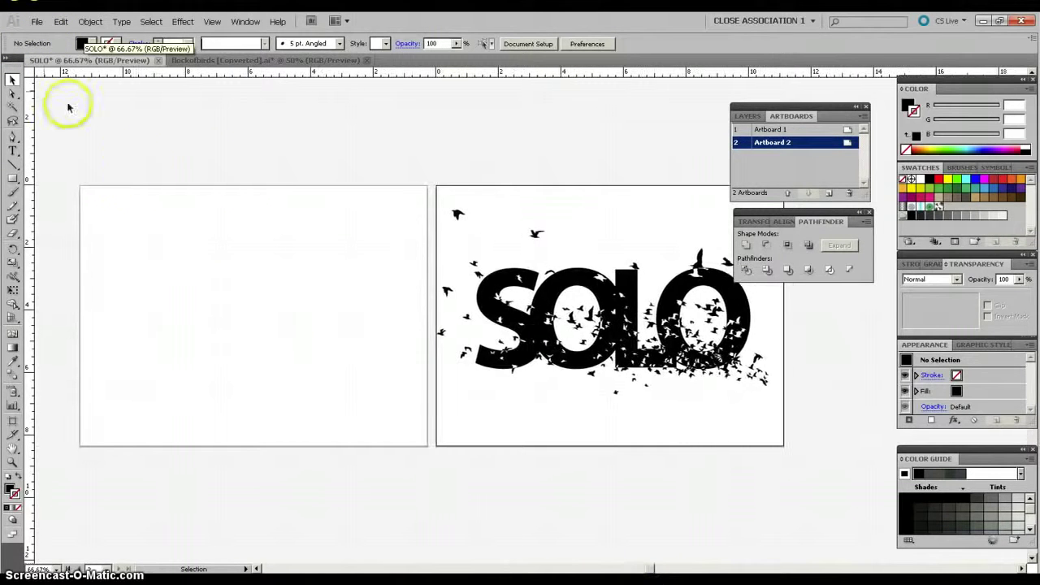
{"action": "left_click", "coordinate": [37, 22]}
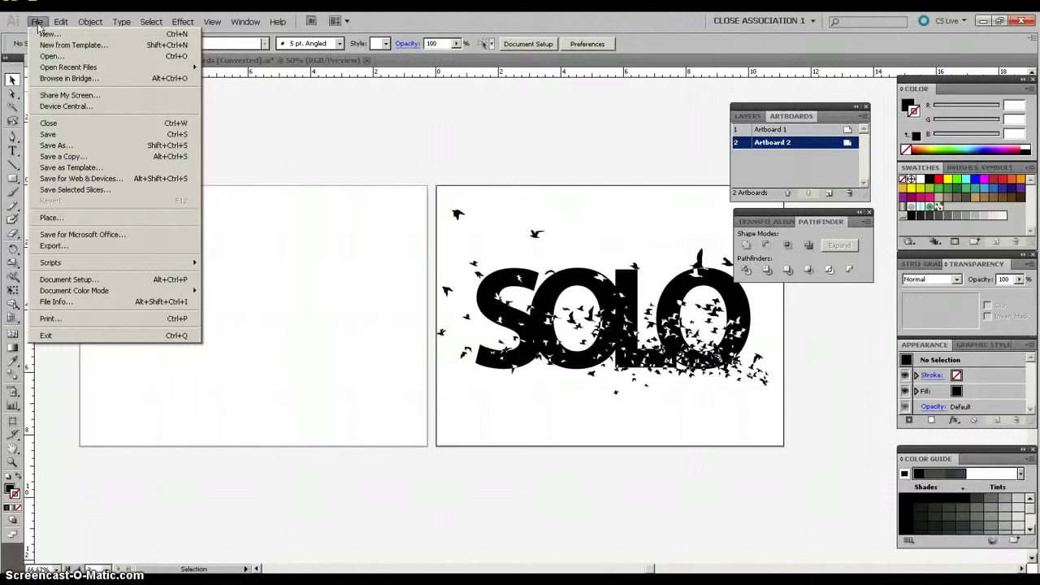
{"action": "left_click", "coordinate": [50, 218]}
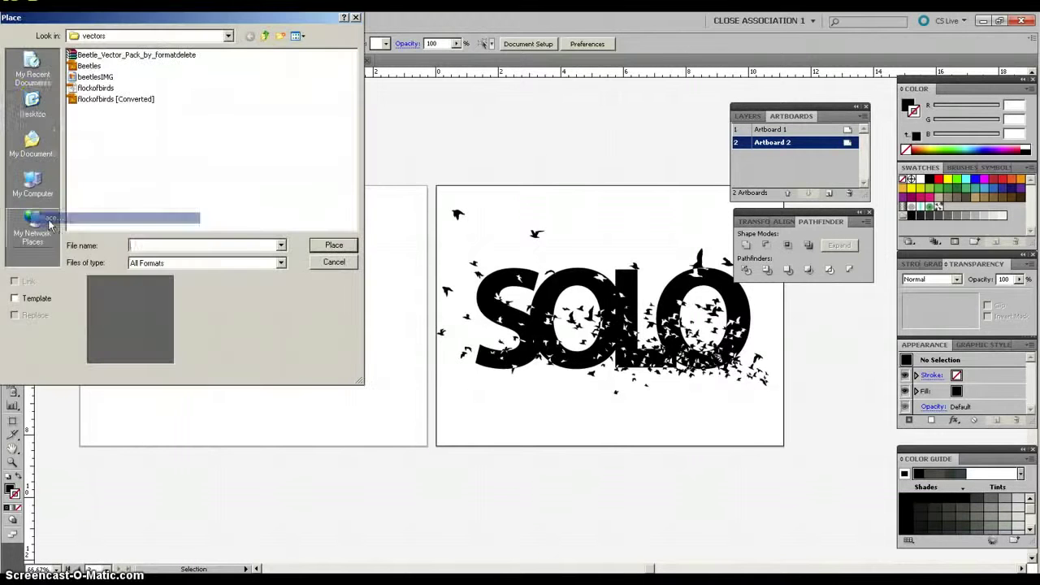
{"action": "left_click", "coordinate": [266, 36]}
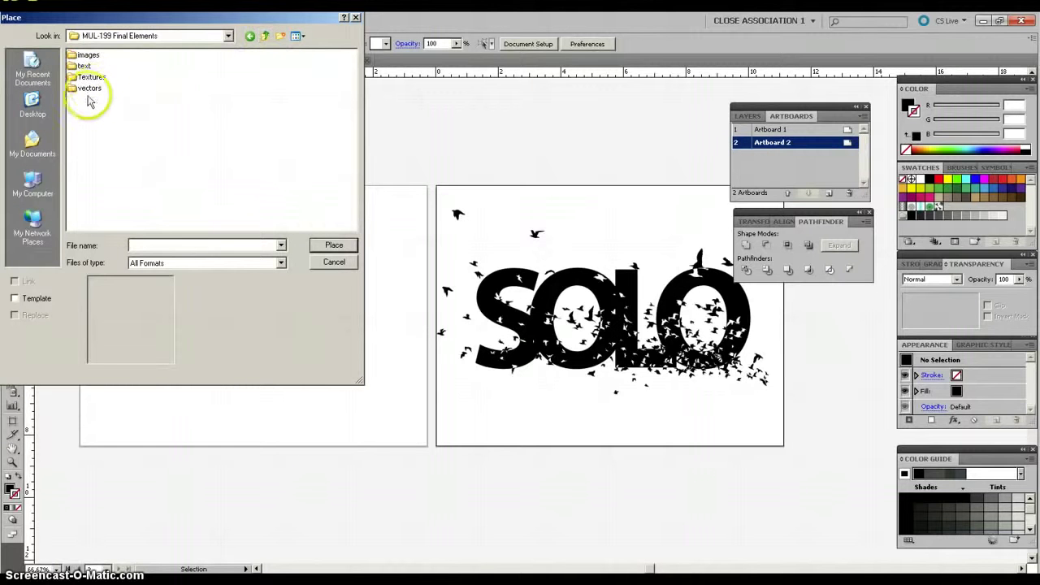
{"action": "double_click", "coordinate": [88, 55]}
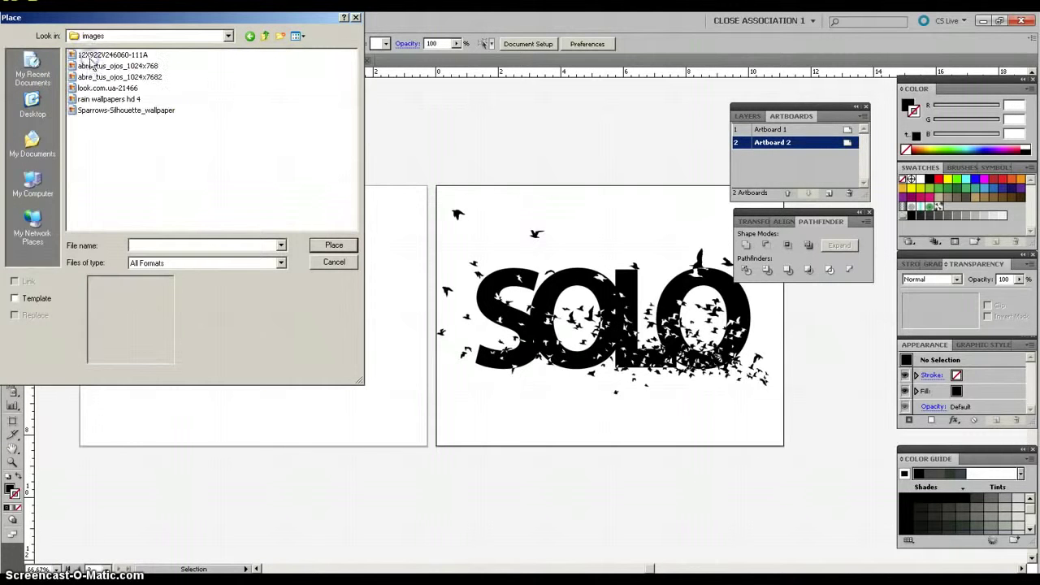
{"action": "left_click", "coordinate": [298, 35]}
{"action": "left_click", "coordinate": [318, 49]}
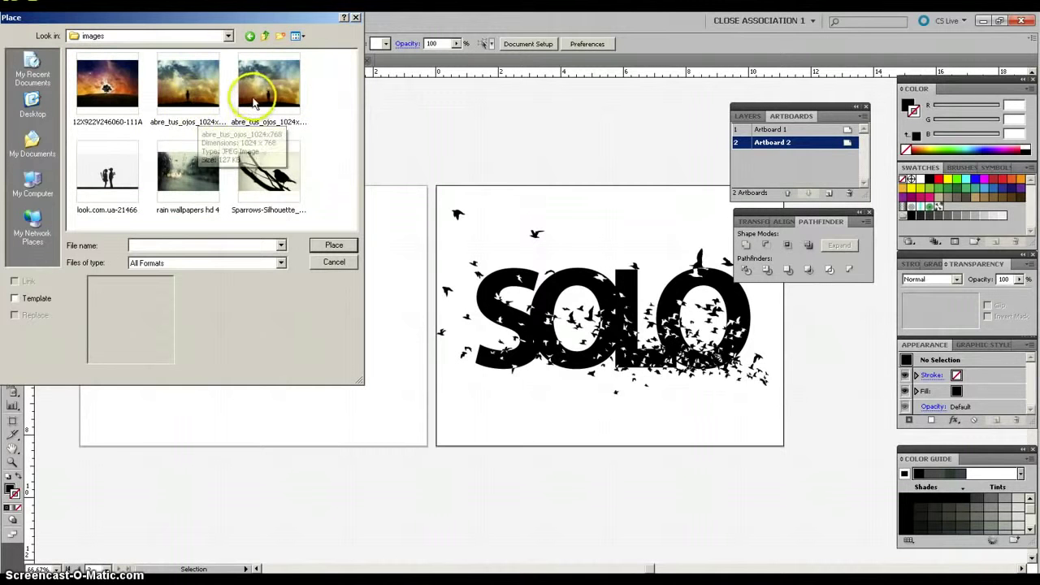
{"action": "left_click", "coordinate": [252, 101]}
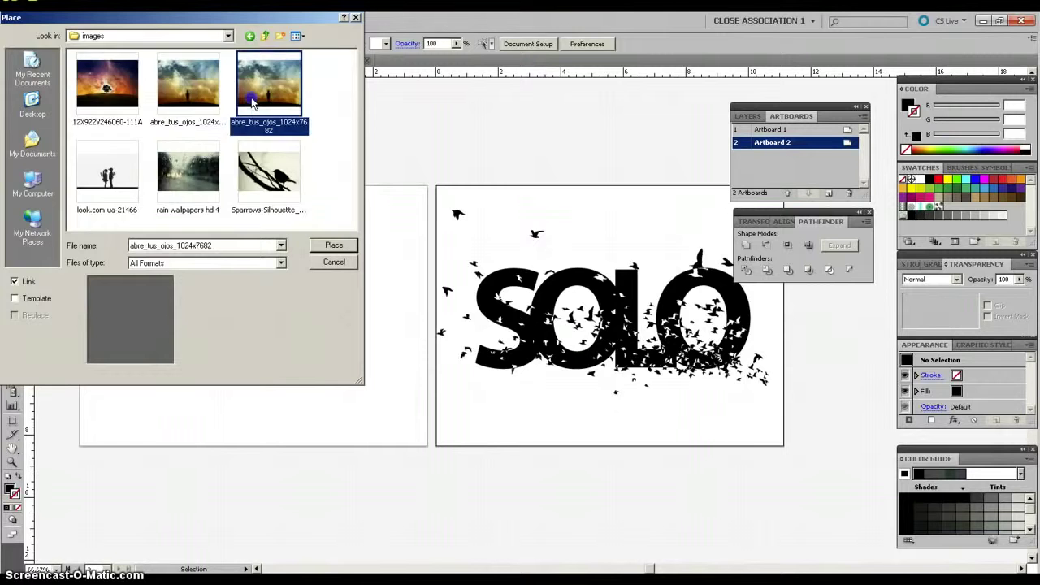
{"action": "double_click", "coordinate": [252, 101]}
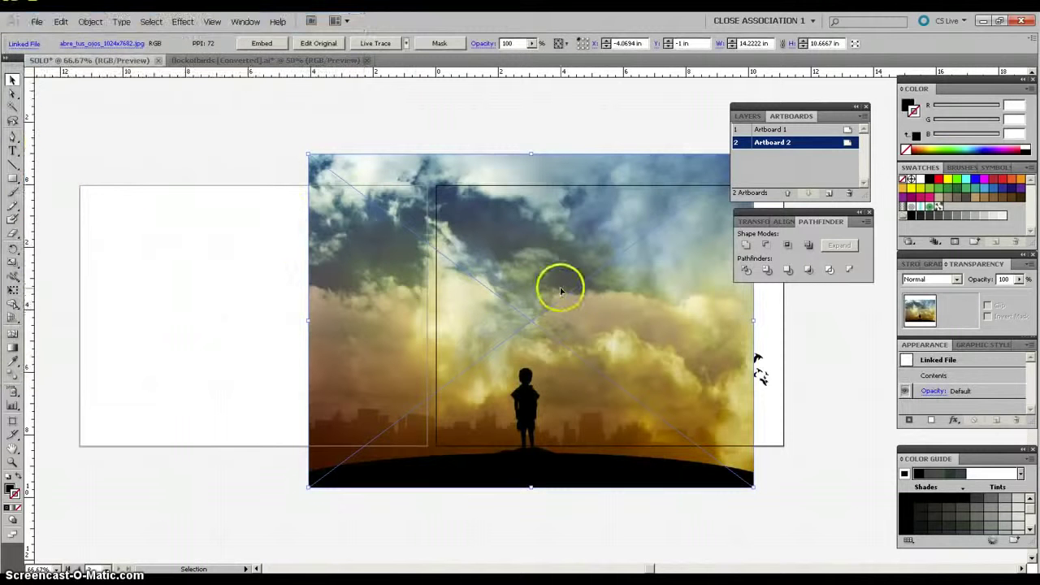
- Embed the placed image, scale it down to about 10.32 by 7.74 in and center it on the first artboard
{"action": "left_click_drag", "start_coordinate": [561, 291], "coordinate": [358, 272]}
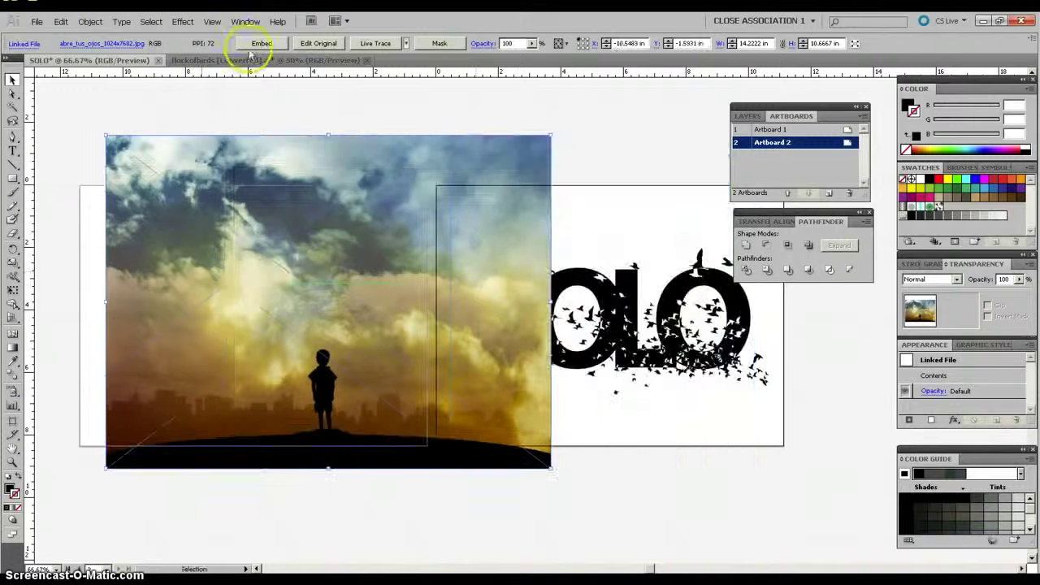
{"action": "left_click", "coordinate": [262, 44]}
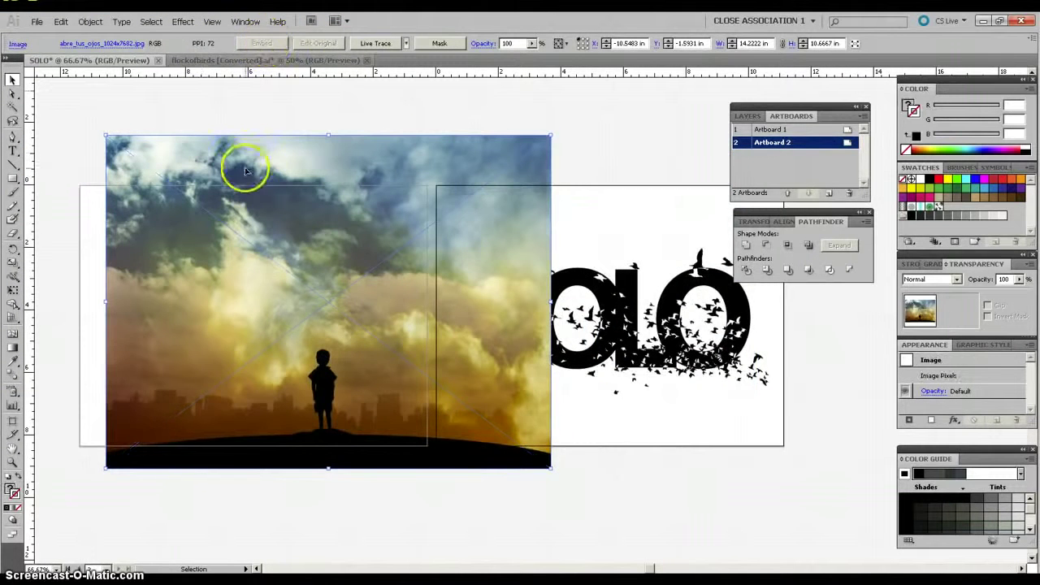
{"action": "left_click_drag", "start_coordinate": [330, 135], "coordinate": [326, 227]}
{"action": "left_click_drag", "start_coordinate": [379, 282], "coordinate": [314, 254]}
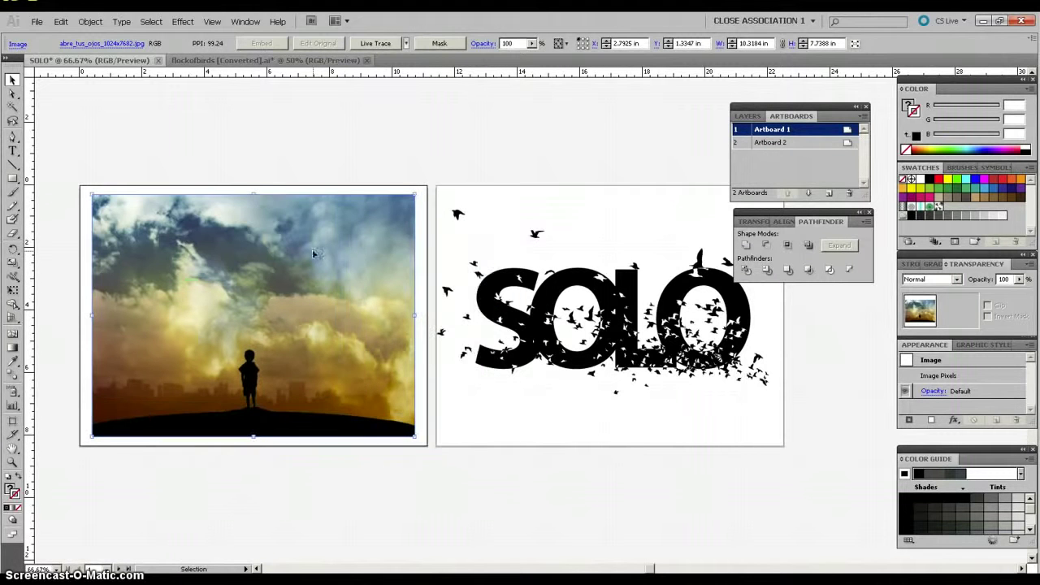
- Move the SOLO bird lettering onto the photo, scale it to about 5.58 by 3.11 in and center it above the boy
{"action": "left_click", "coordinate": [285, 142]}
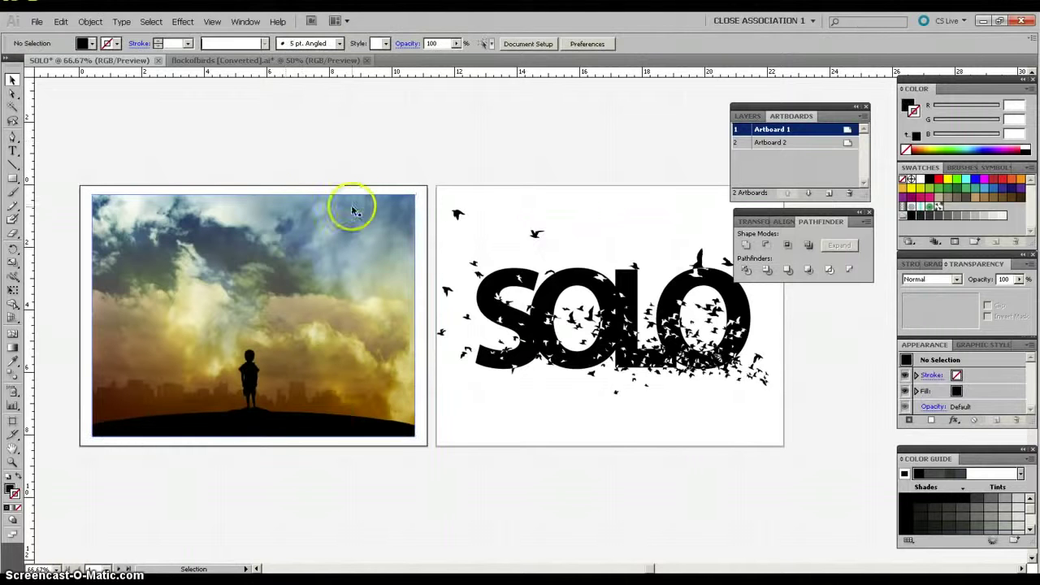
{"action": "left_click", "coordinate": [520, 280]}
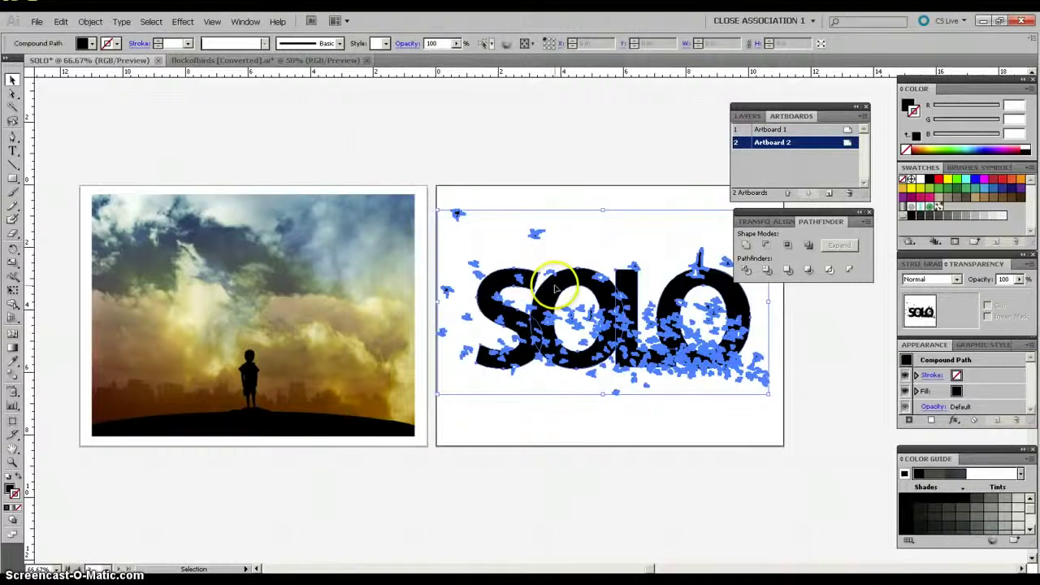
{"action": "left_click_drag", "start_coordinate": [555, 288], "coordinate": [199, 279]}
{"action": "left_click_drag", "start_coordinate": [246, 203], "coordinate": [245, 290]}
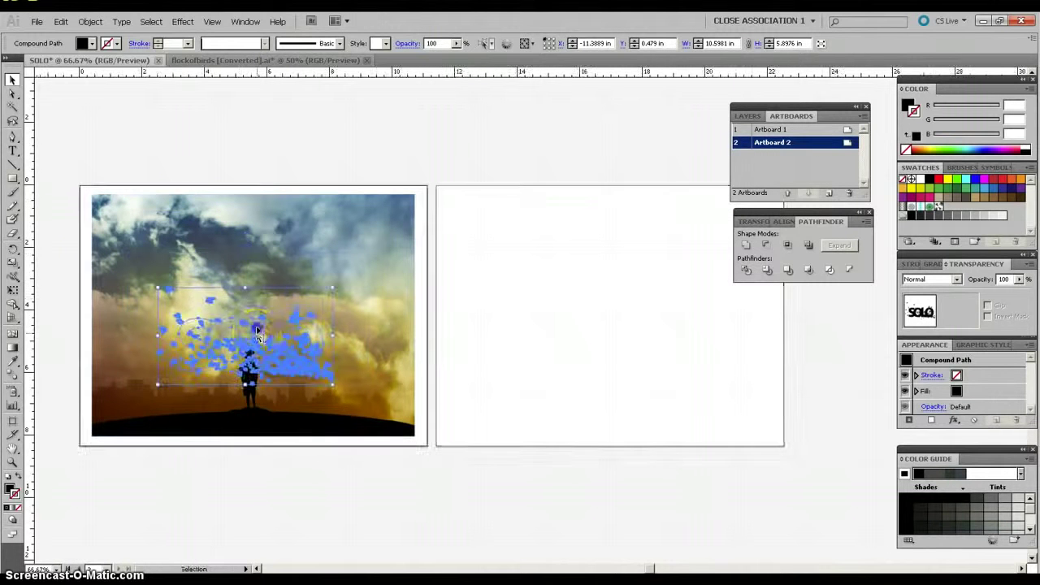
{"action": "left_click_drag", "start_coordinate": [258, 333], "coordinate": [257, 298]}
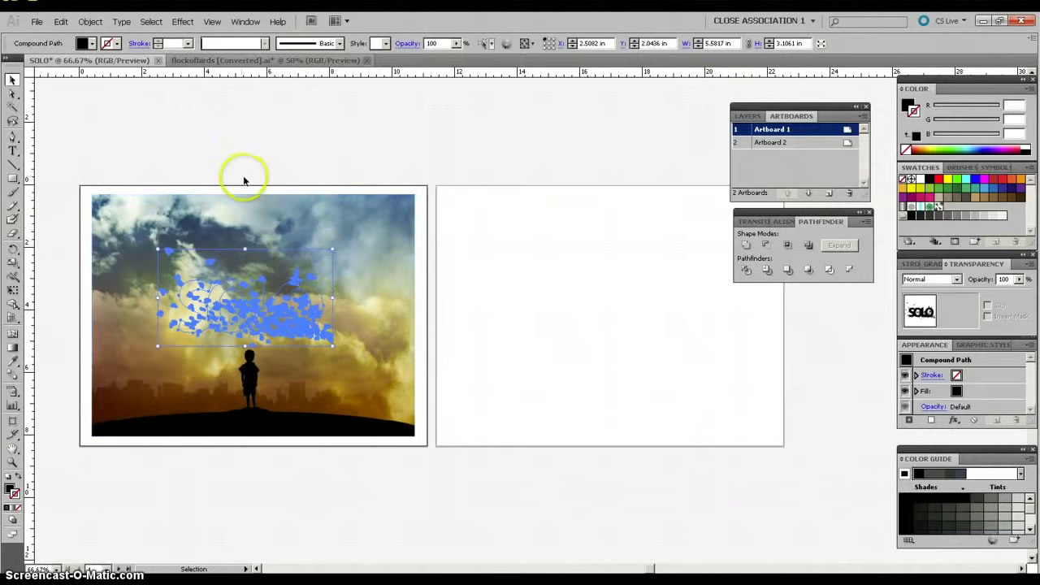
- Bring the SOLO lettering to the front of the background photo and deselect it
{"action": "left_click", "coordinate": [288, 329]}
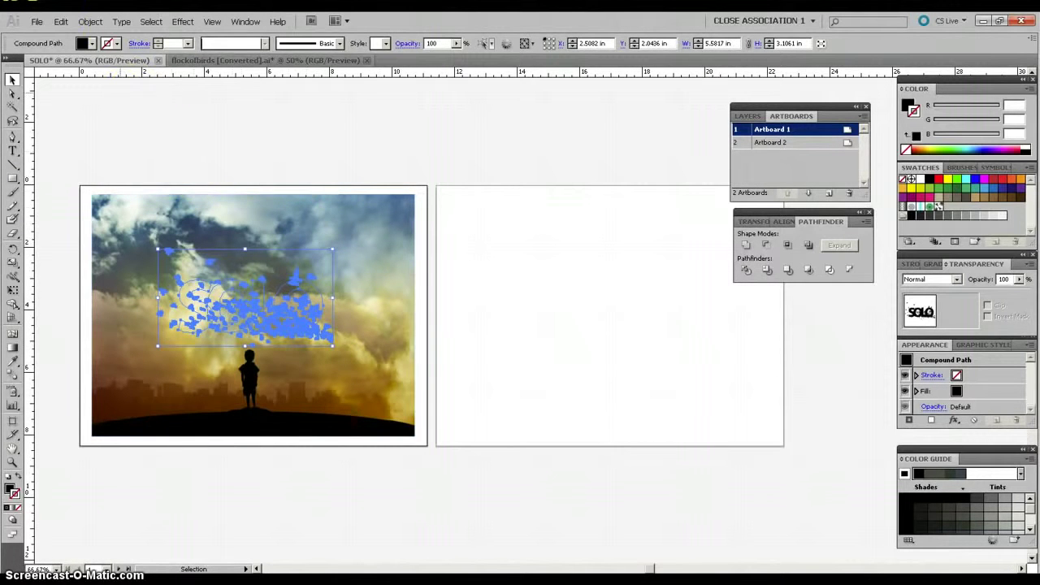
{"action": "left_click", "coordinate": [103, 25]}
{"action": "mouse_move", "coordinate": [102, 45]}
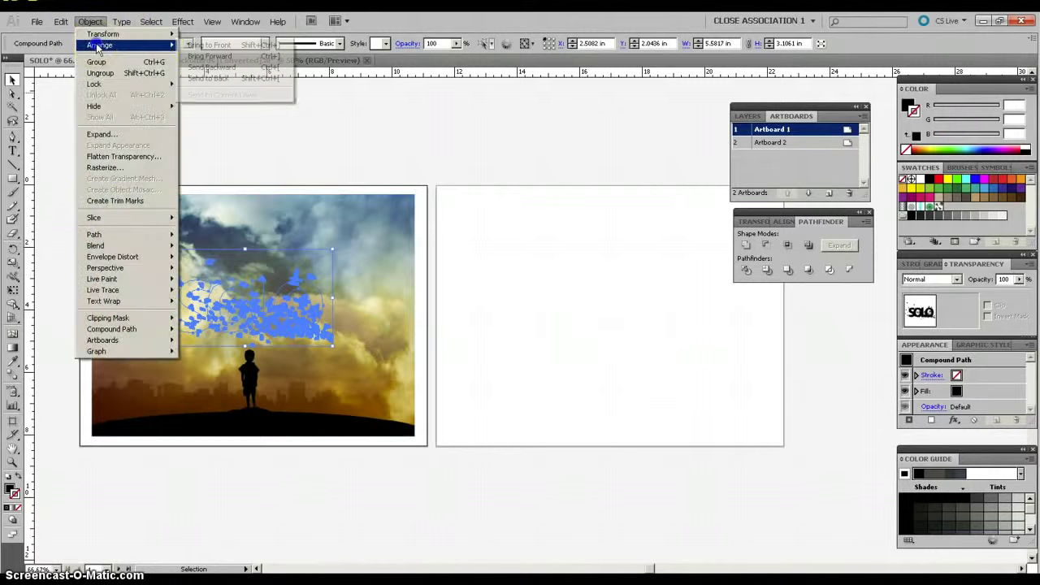
{"action": "left_click", "coordinate": [196, 46]}
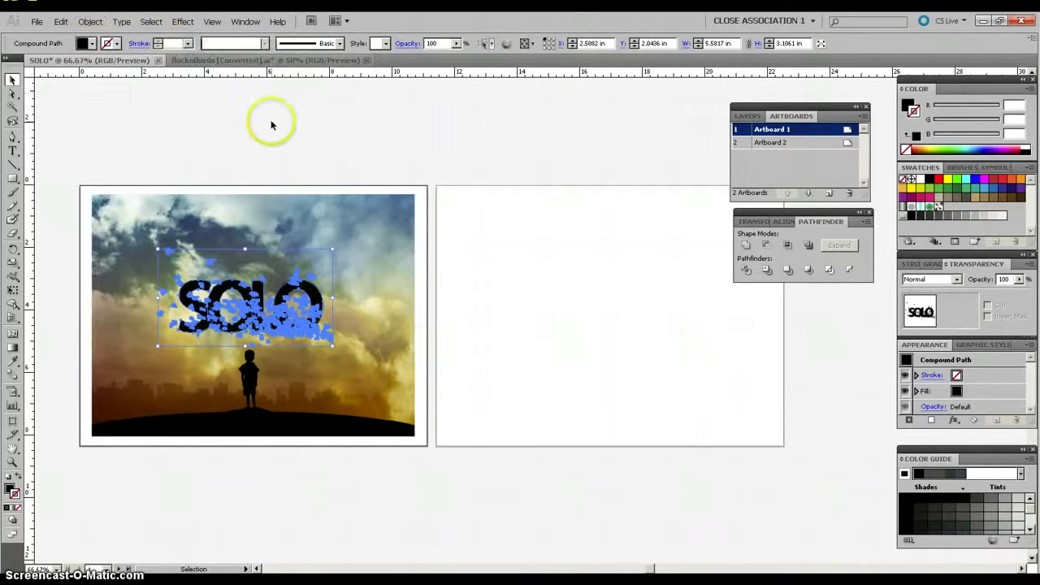
{"action": "left_click", "coordinate": [296, 166]}
{"action": "left_click", "coordinate": [262, 286]}
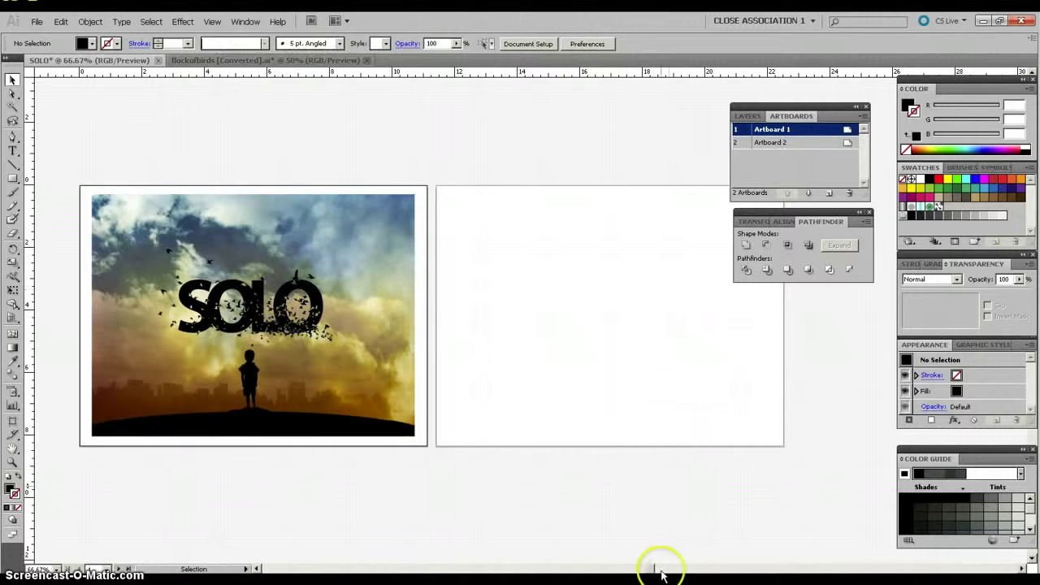
- Examine the SOLO lettering and its bird cutouts over the photo at close range, up to 200% zoom
{"action": "mouse_move", "coordinate": [651, 573]}
{"action": "left_mouse_down"}
{"action": "mouse_move", "coordinate": [636, 573]}
{"action": "mouse_move", "coordinate": [646, 571]}
{"action": "left_mouse_up"}
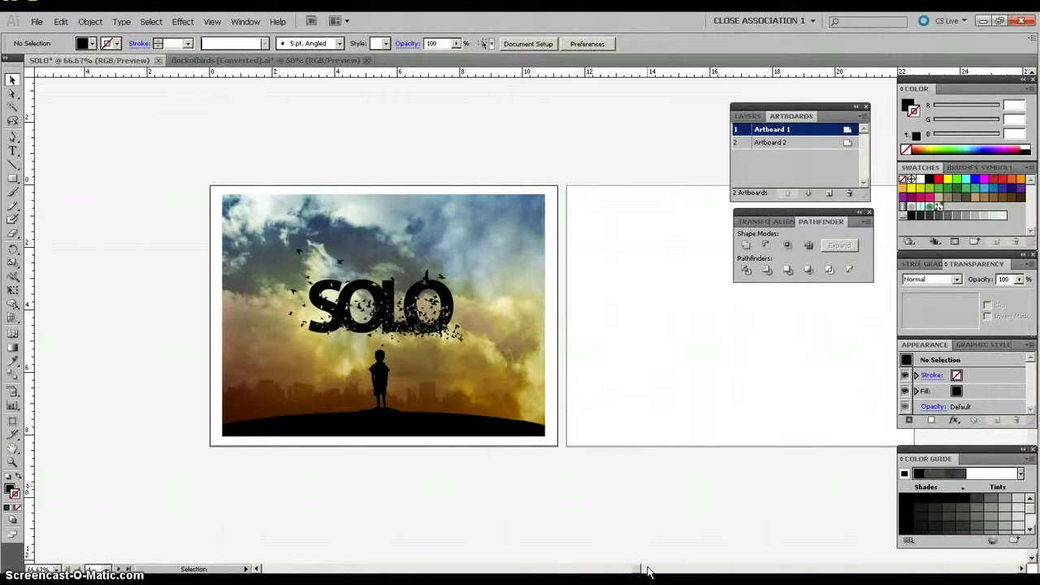
{"action": "key", "text": "ctrl+equal"}
{"action": "key", "text": "ctrl+equal"}
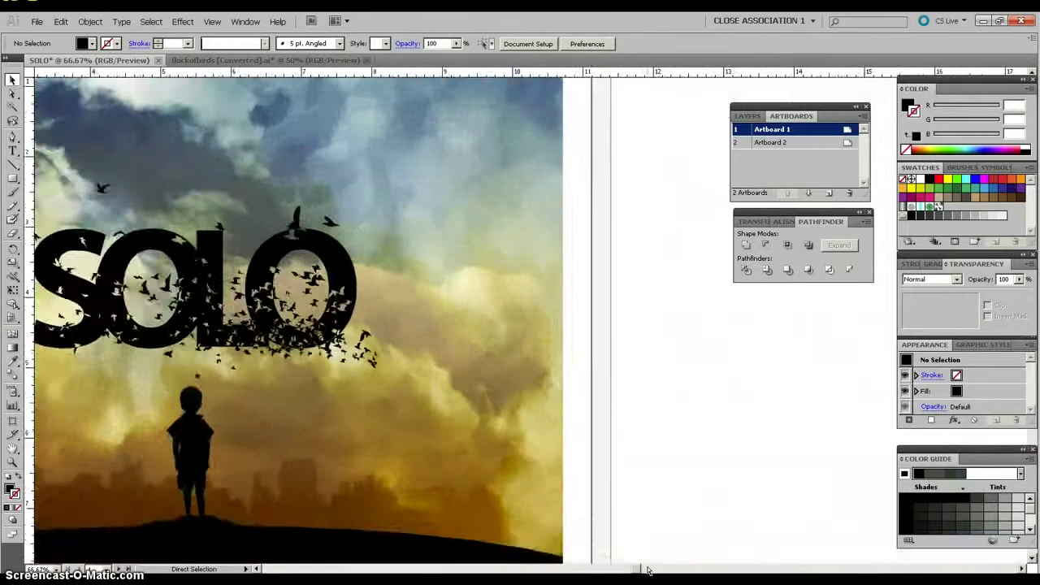
{"action": "key", "text": "ctrl+equal"}
{"action": "left_click", "coordinate": [640, 567]}
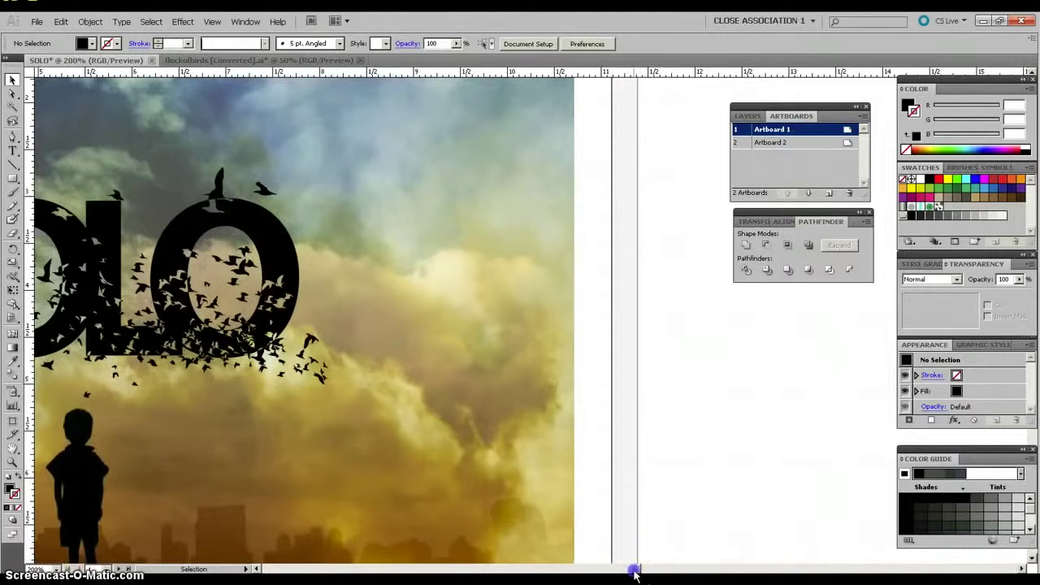
{"action": "left_click_drag", "start_coordinate": [636, 573], "coordinate": [622, 573]}
{"action": "left_click", "coordinate": [466, 250]}
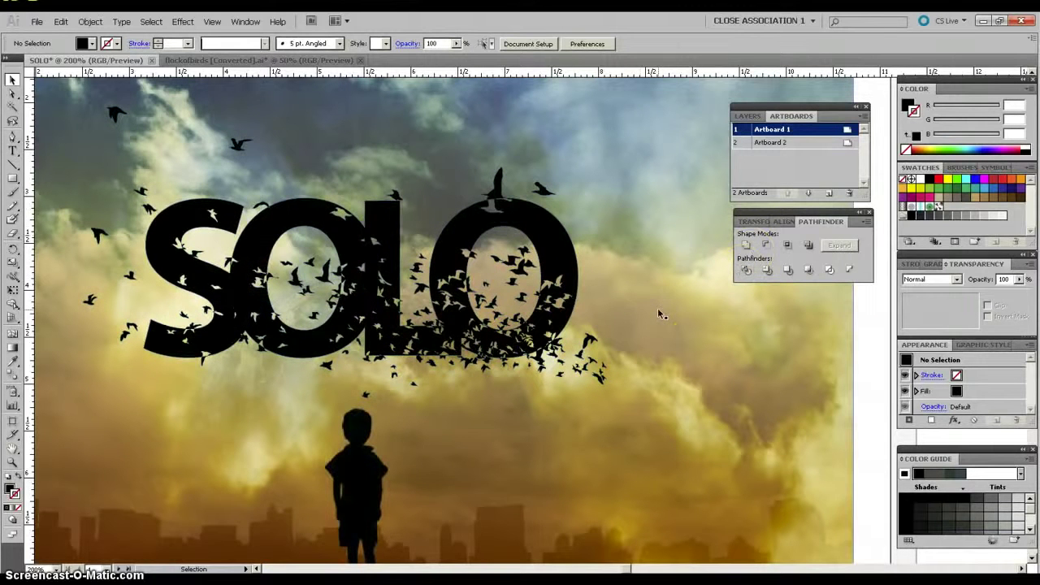
{"action": "key", "text": "ctrl+minus"}
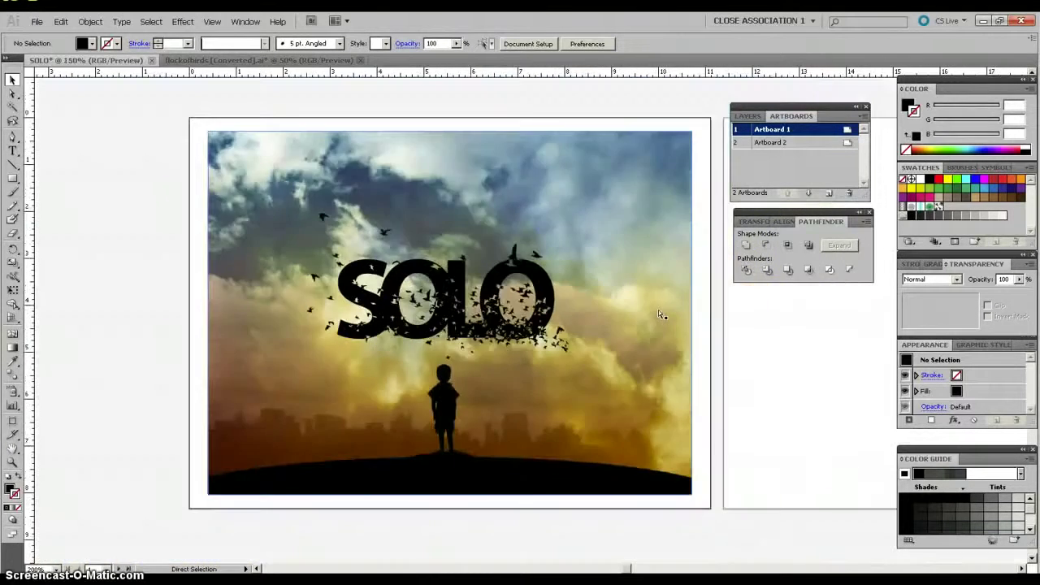
{"action": "key", "text": "ctrl+minus"}
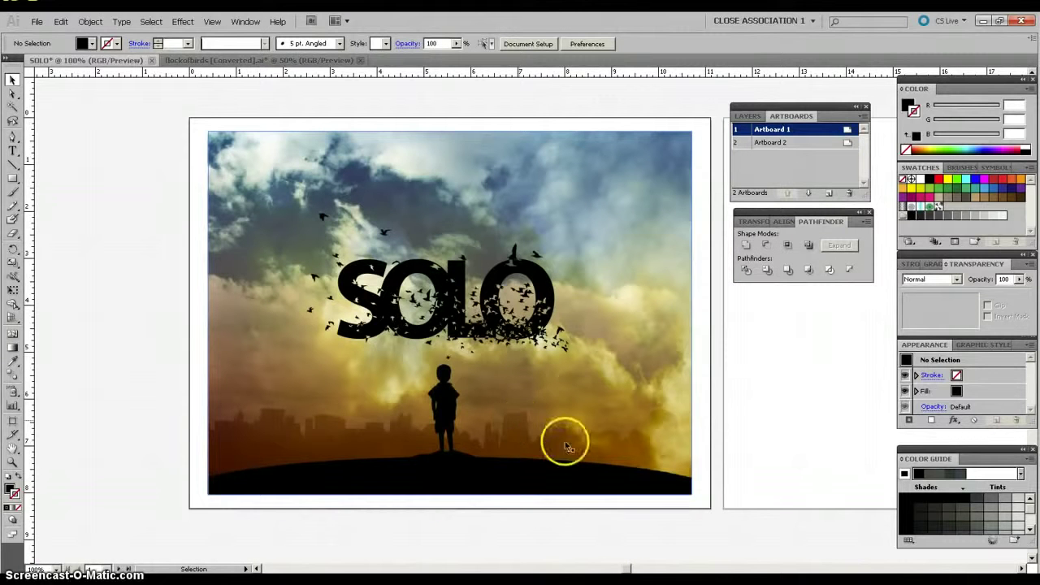
{"action": "left_click_drag", "start_coordinate": [628, 571], "coordinate": [635, 573]}
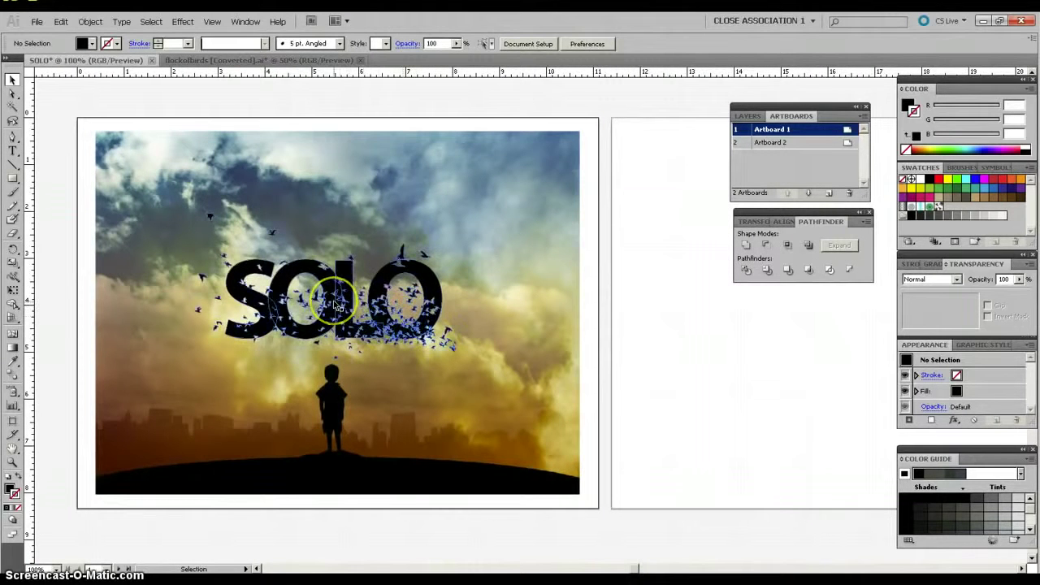
{"action": "left_click", "coordinate": [250, 334]}
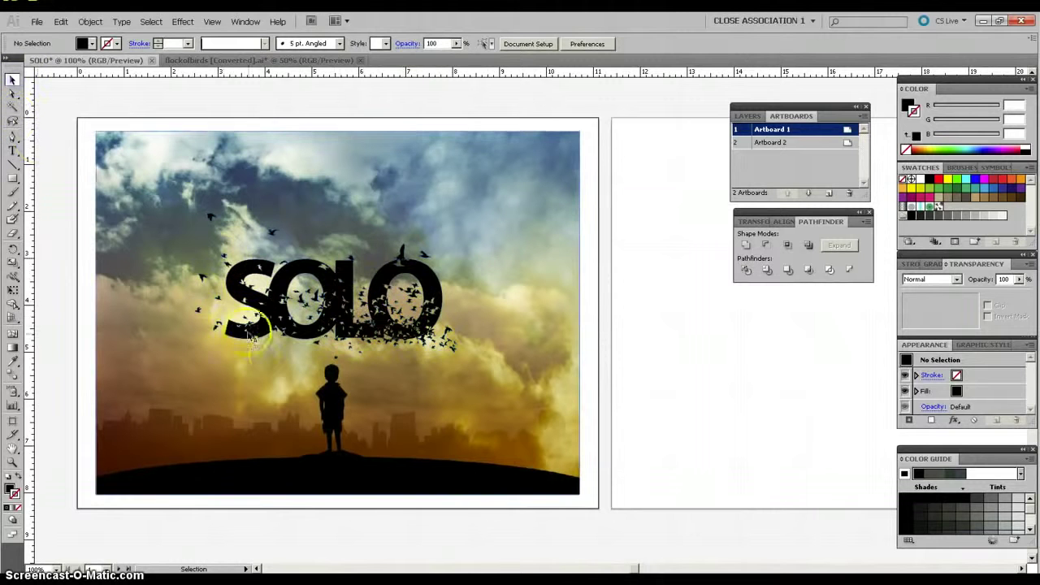
- Set the SOLO lettering's blending mode to Overlay and deselect it
{"action": "left_click", "coordinate": [352, 323]}
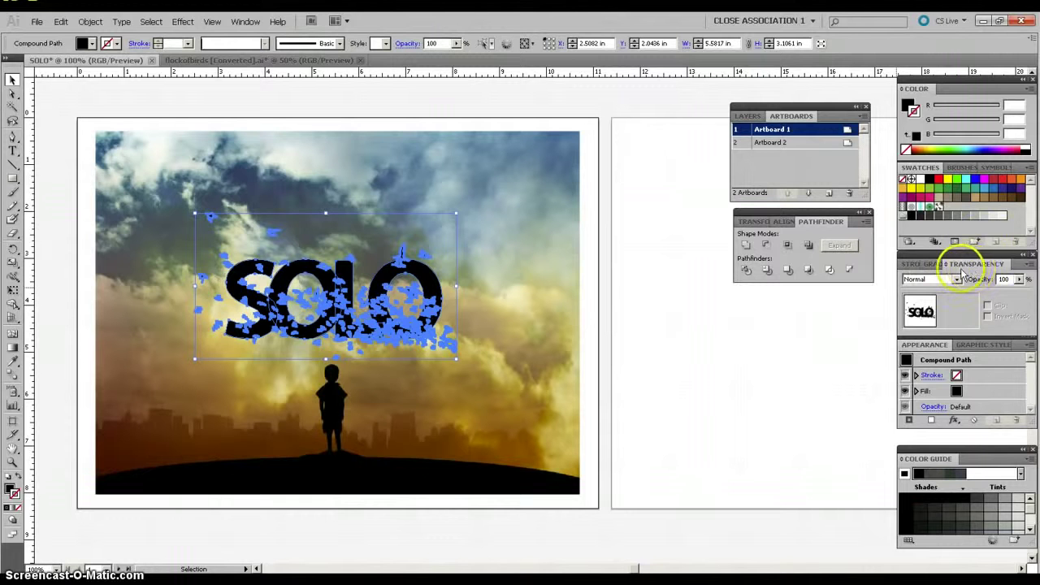
{"action": "left_click", "coordinate": [243, 22]}
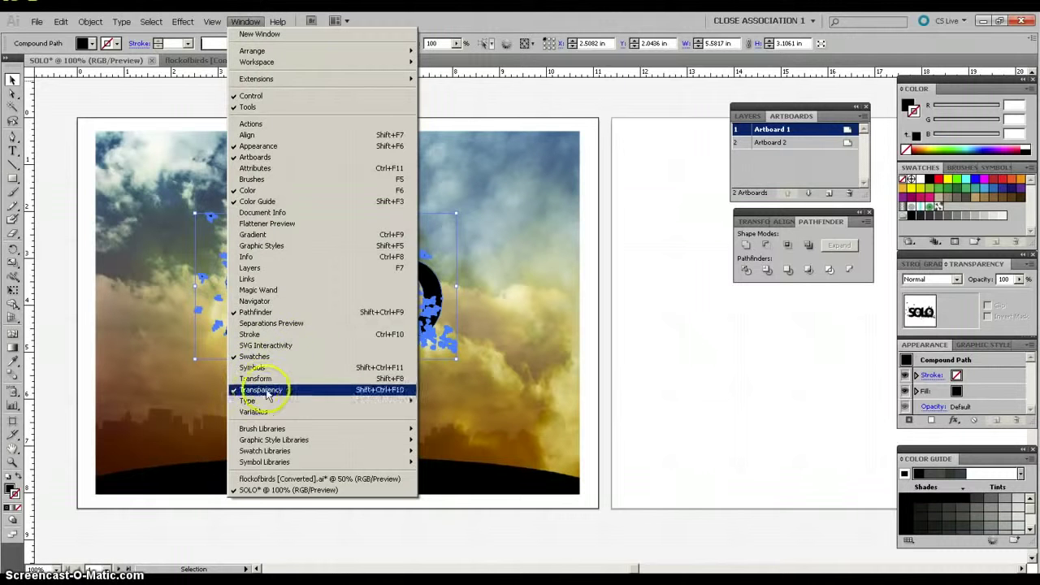
{"action": "left_click", "coordinate": [244, 23]}
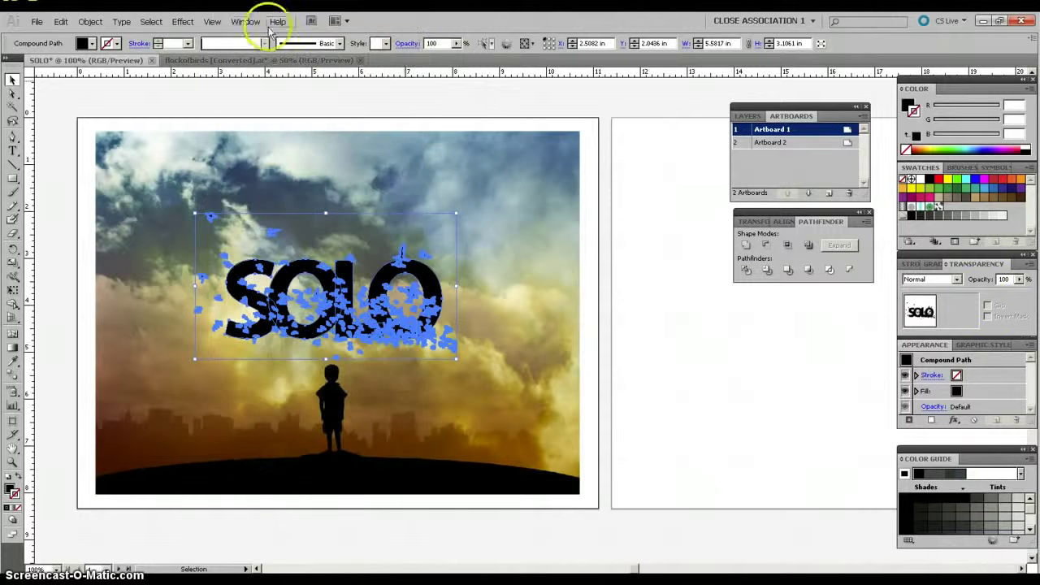
{"action": "left_click", "coordinate": [958, 280]}
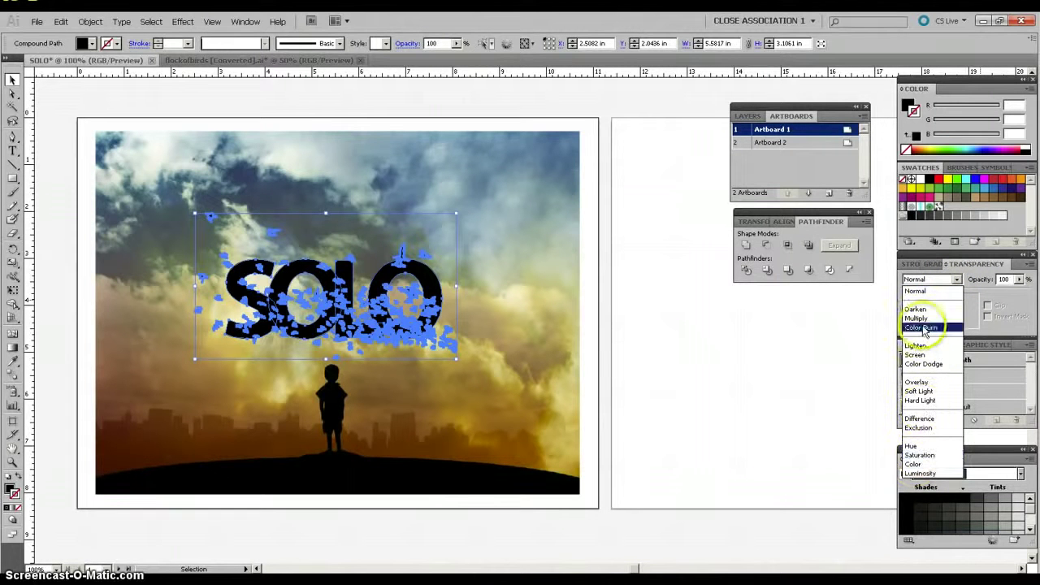
{"action": "left_click", "coordinate": [917, 383]}
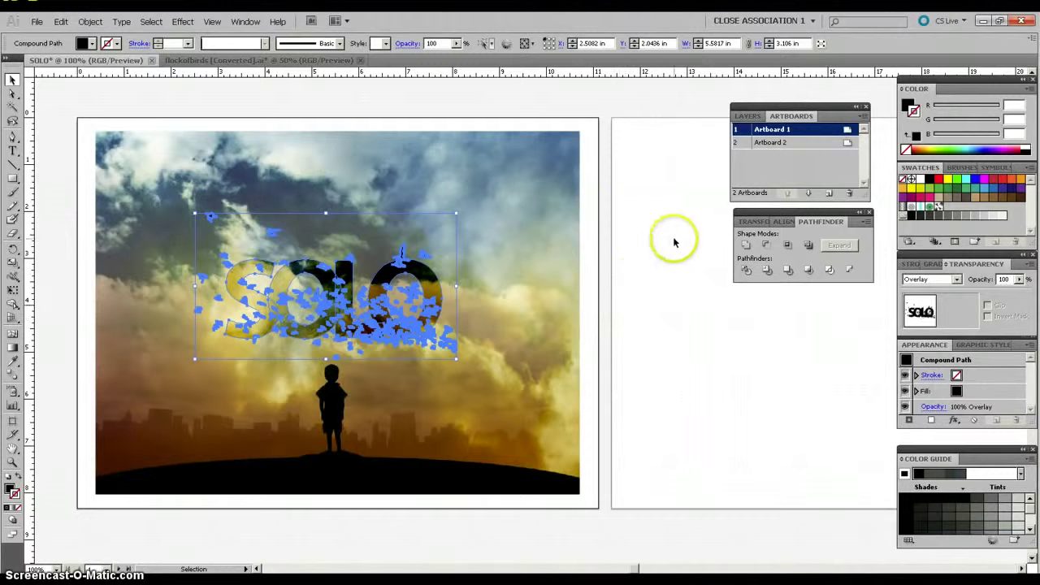
{"action": "left_click", "coordinate": [587, 166]}
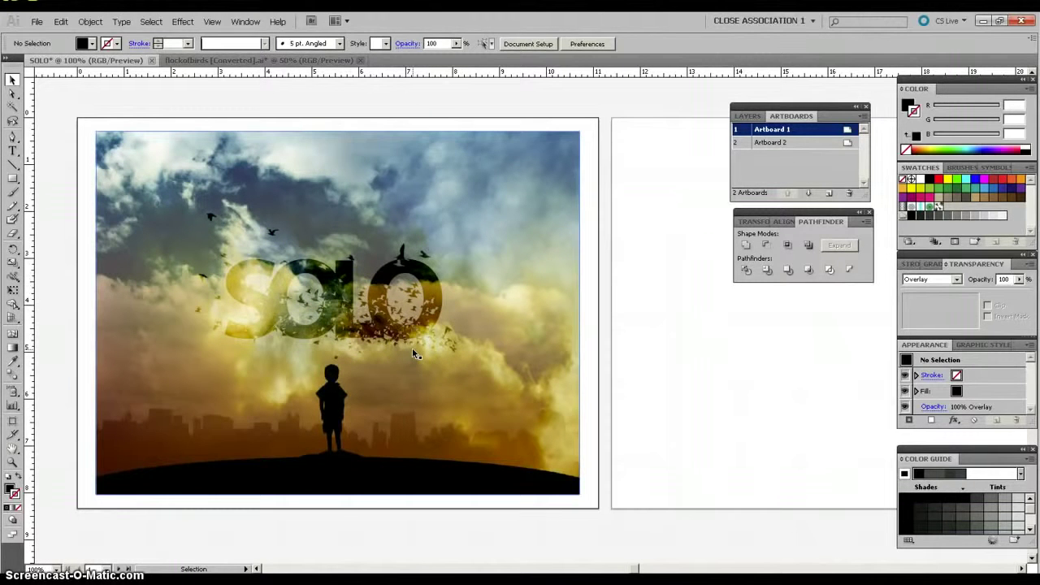
{"action": "left_click", "coordinate": [398, 331]}
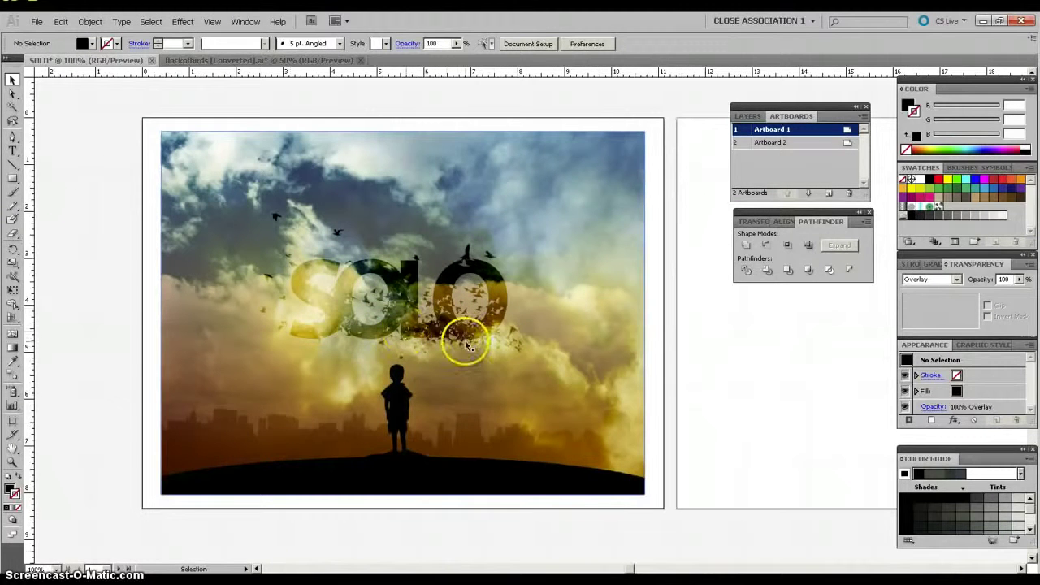
- Duplicate the SOLO lettering and the background photo horizontally onto the second artboard
{"action": "left_click", "coordinate": [425, 314]}
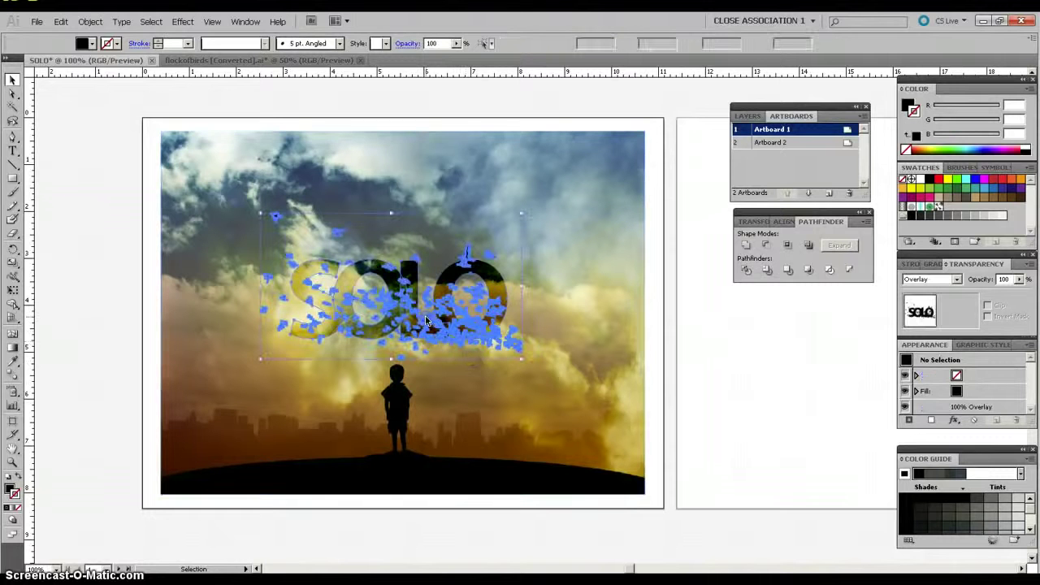
{"action": "left_click_drag", "start_coordinate": [632, 575], "coordinate": [646, 569]}
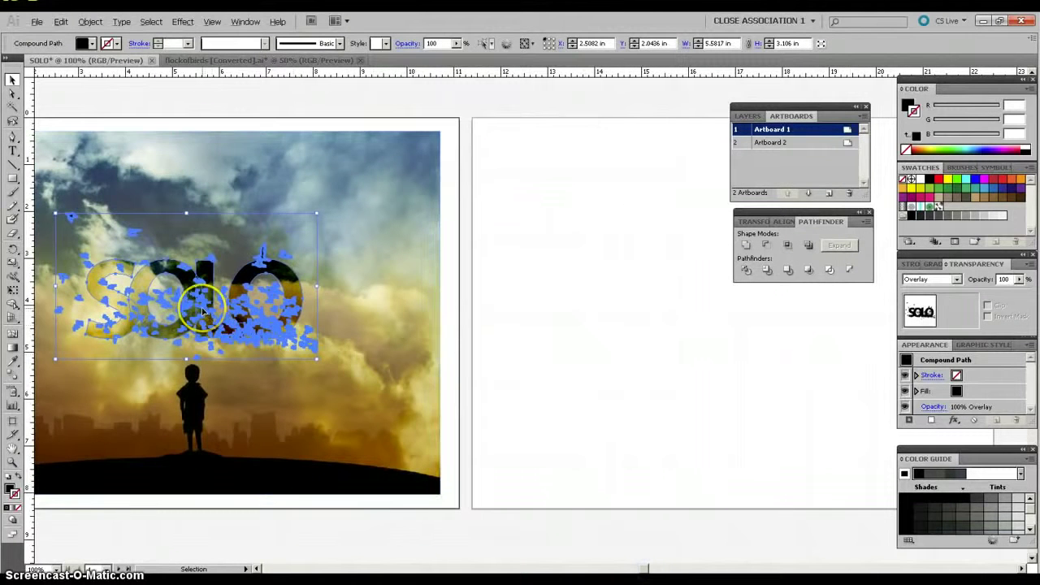
{"action": "left_click_drag", "start_coordinate": [203, 311], "coordinate": [727, 315]}
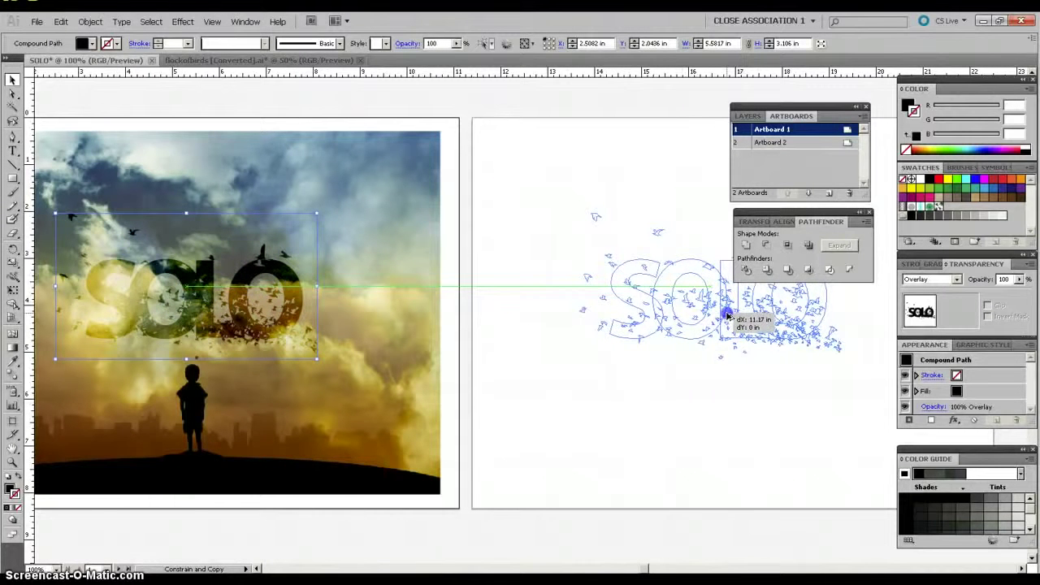
{"action": "left_click_drag", "start_coordinate": [727, 315], "coordinate": [728, 316]}
{"action": "left_click", "coordinate": [748, 426]}
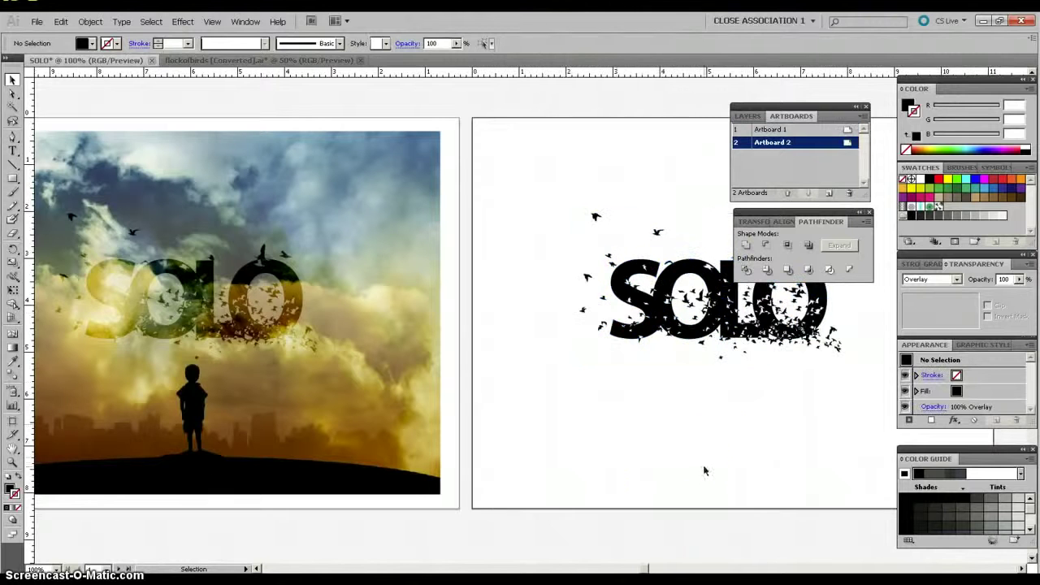
{"action": "left_click", "coordinate": [337, 342]}
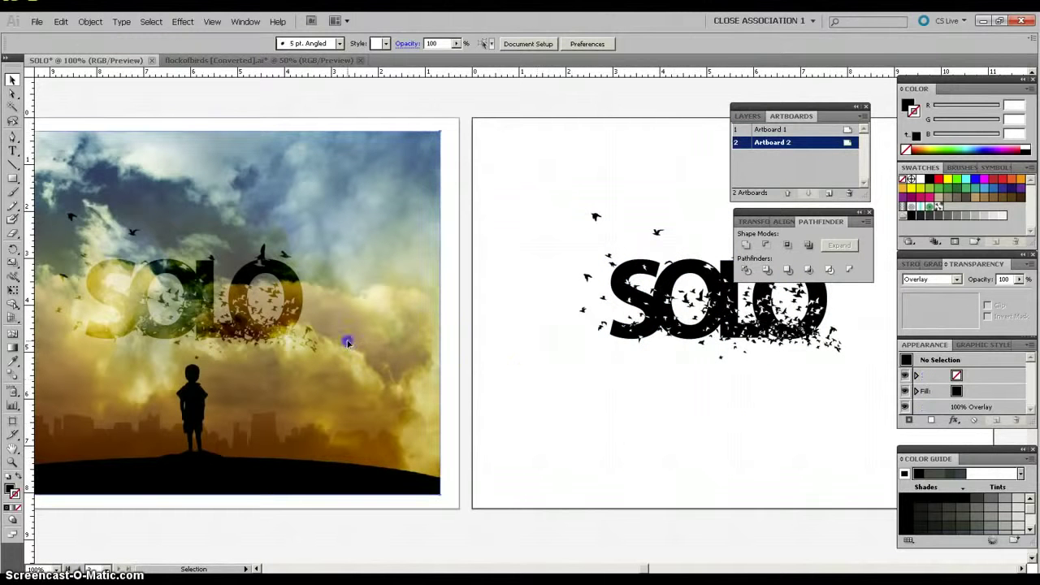
{"action": "left_click_drag", "start_coordinate": [347, 344], "coordinate": [868, 330]}
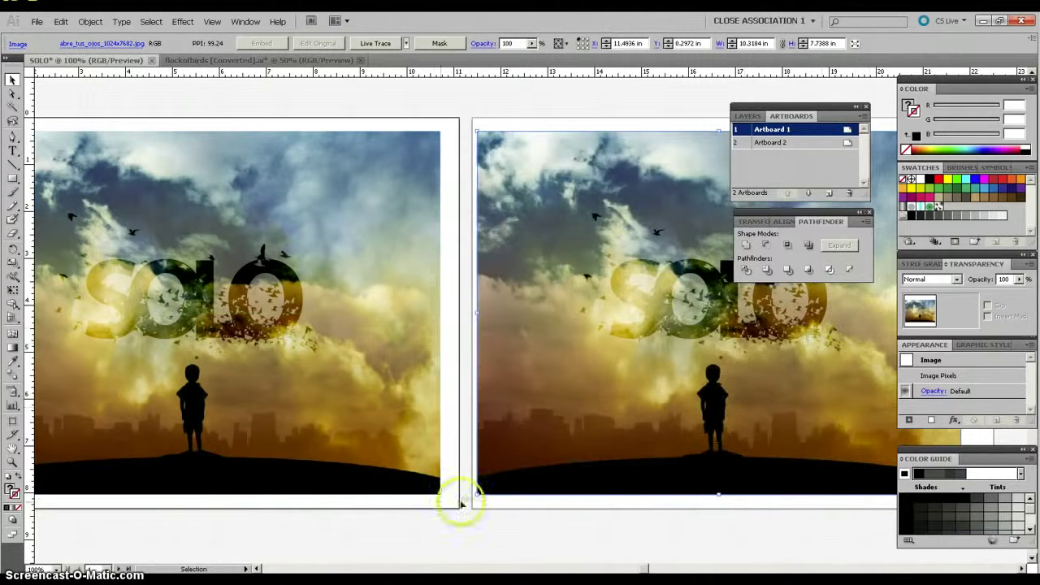
- Set the blending mode of the SOLO lettering on the second artboard to Normal and deselect it
{"action": "left_click", "coordinate": [658, 311]}
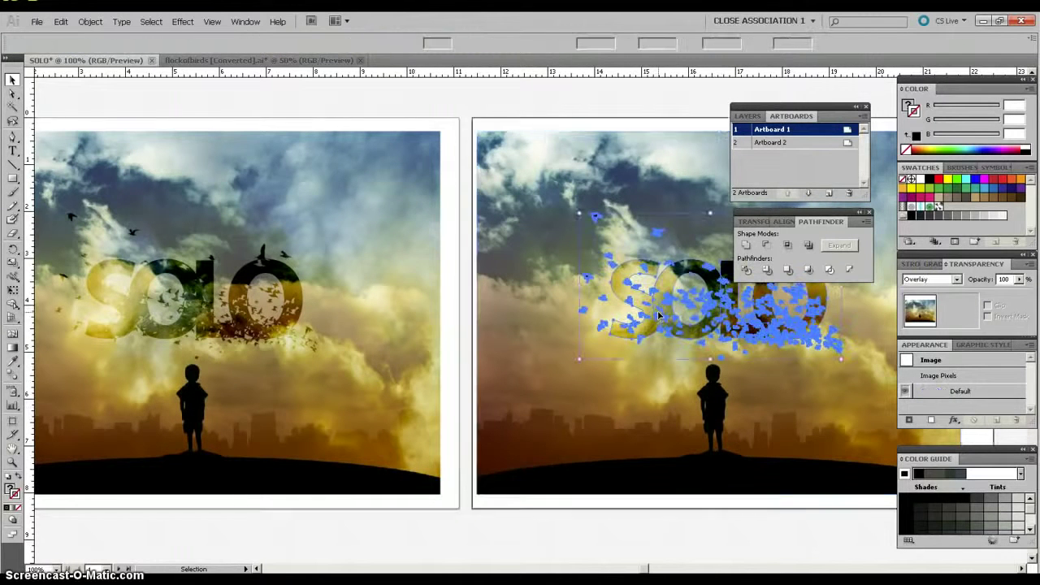
{"action": "left_click", "coordinate": [957, 279]}
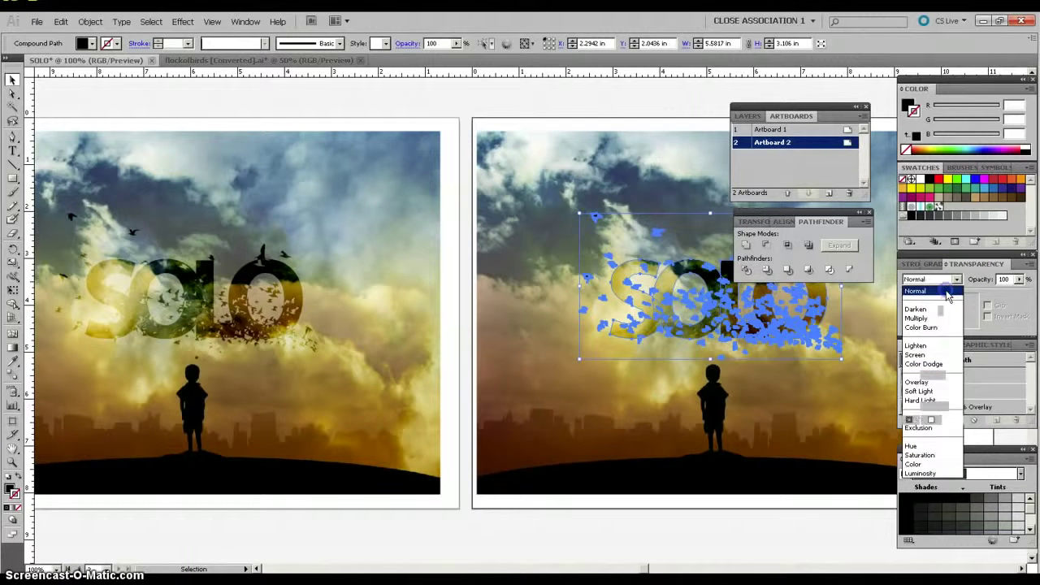
{"action": "left_click", "coordinate": [946, 292]}
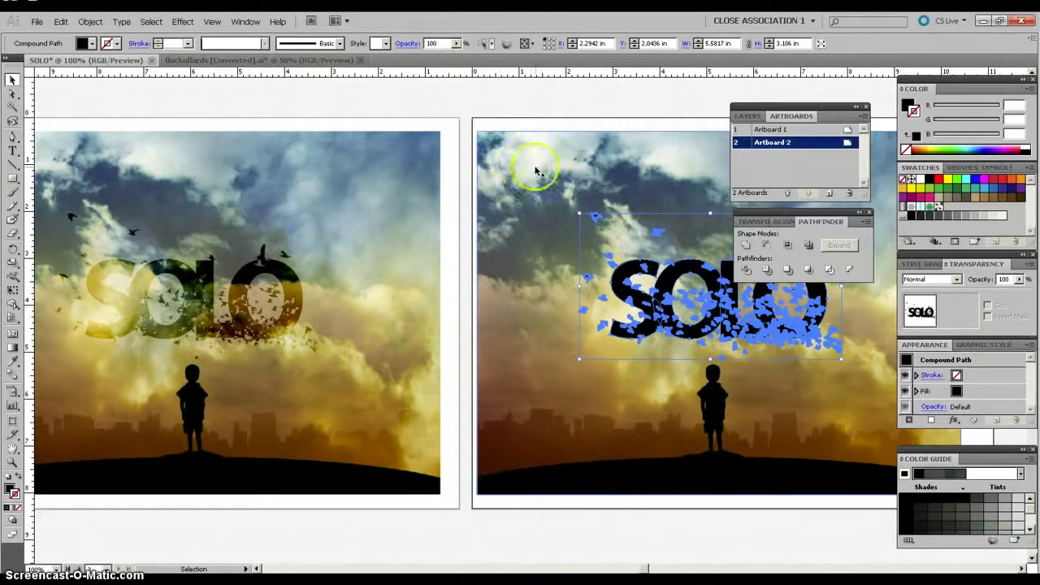
{"action": "left_click", "coordinate": [490, 106]}
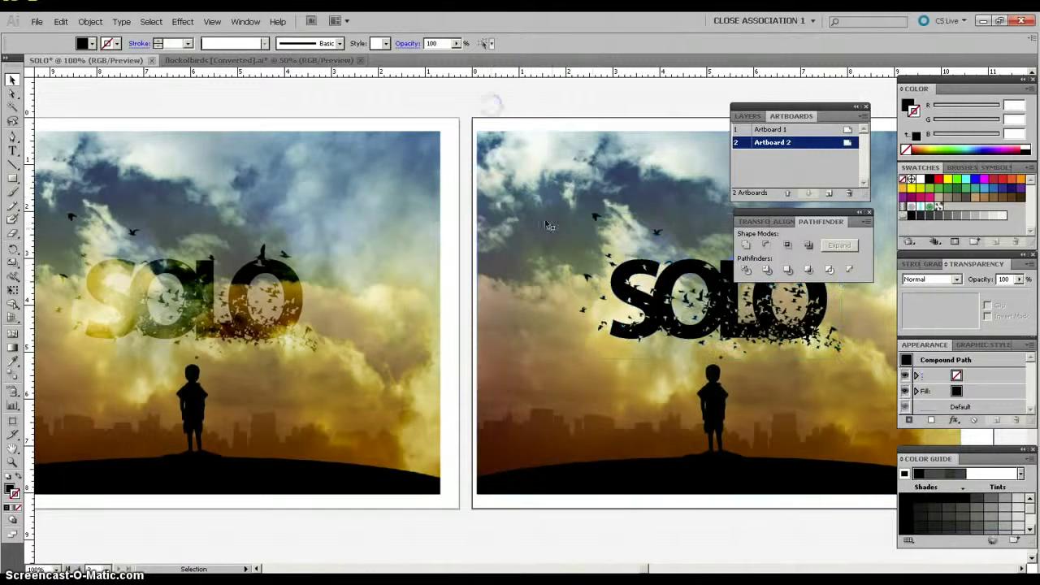
- Select the photo and SOLO lettering on the second artboard, make a clipping mask from them despite the complexity, and deselect
{"action": "left_click", "coordinate": [529, 246]}
{"action": "left_click", "coordinate": [578, 267]}
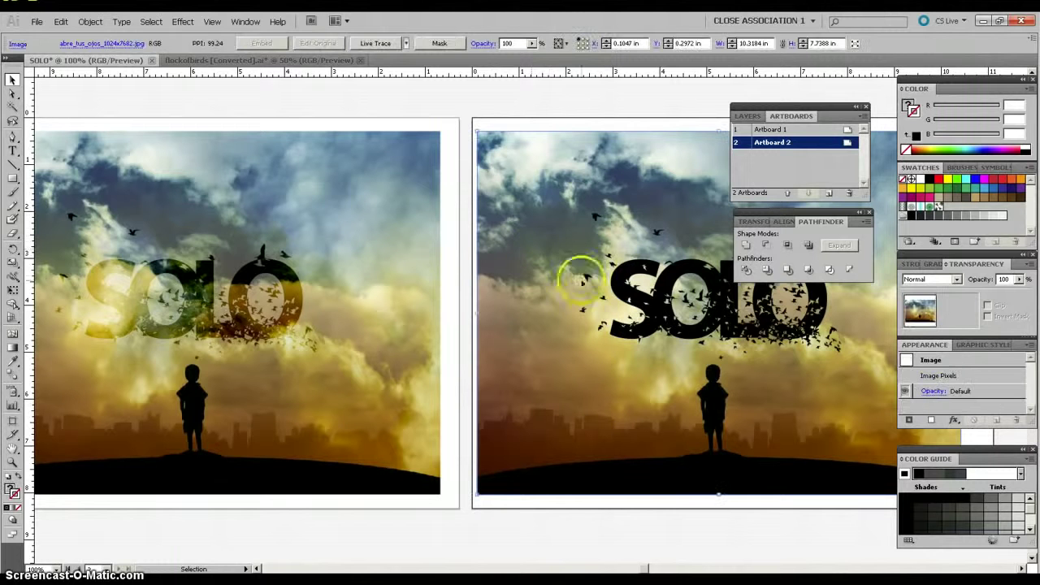
{"action": "left_click", "coordinate": [642, 305]}
{"action": "left_click", "coordinate": [642, 305], "text": "shift"}
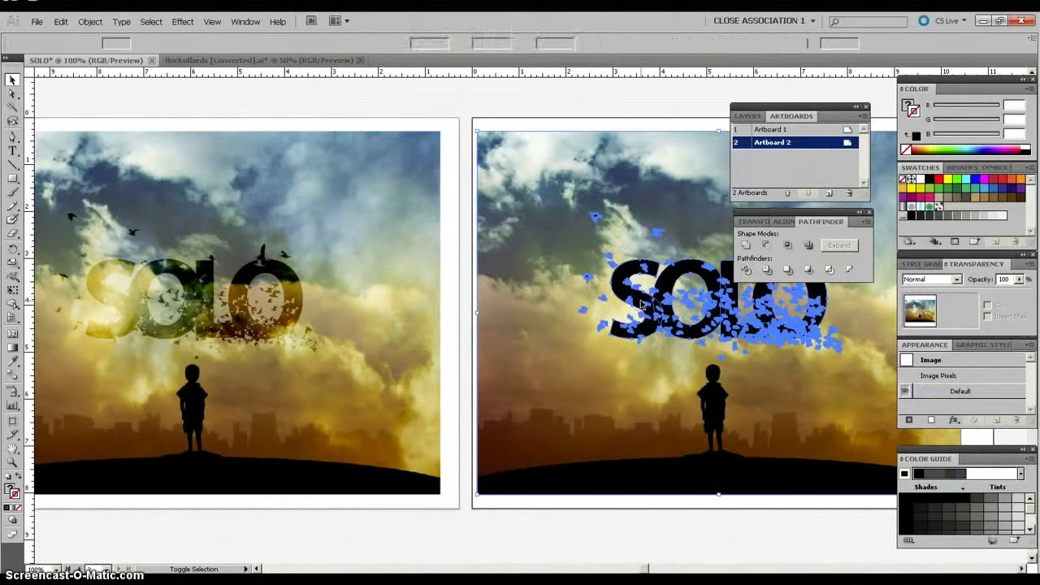
{"action": "left_click", "coordinate": [626, 305], "text": "shift"}
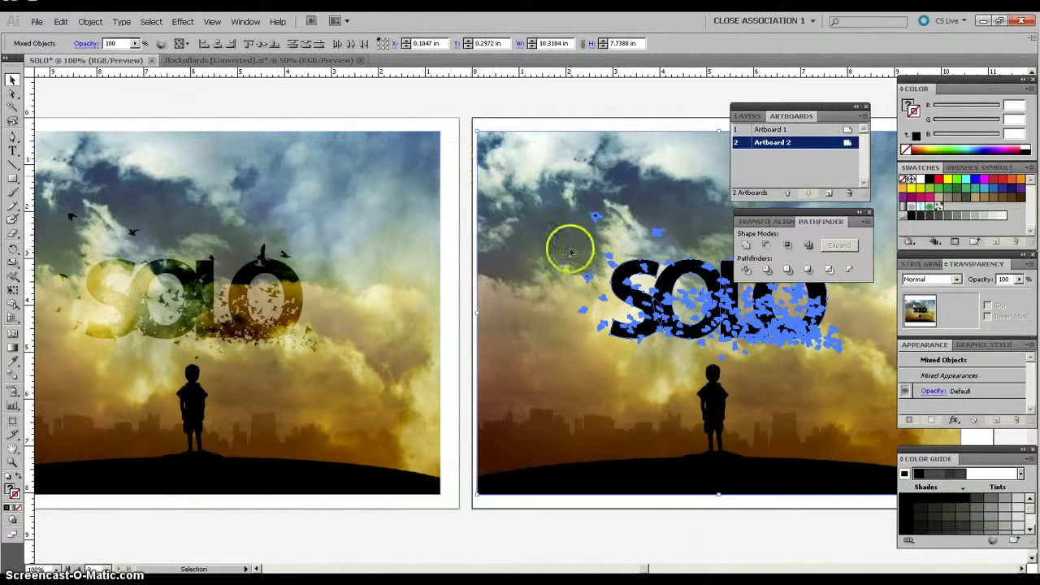
{"action": "left_click", "coordinate": [87, 23]}
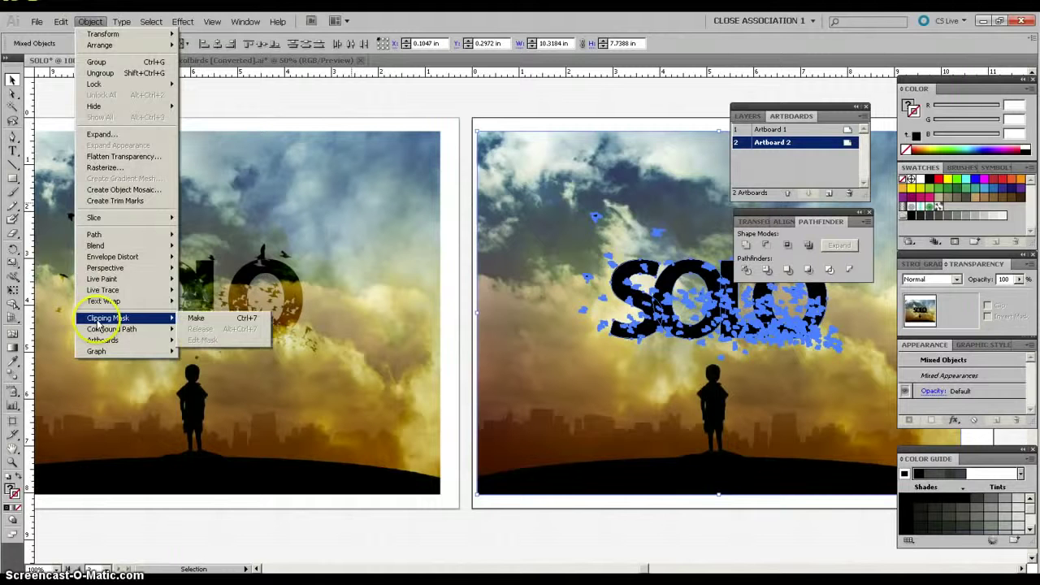
{"action": "left_click", "coordinate": [197, 318]}
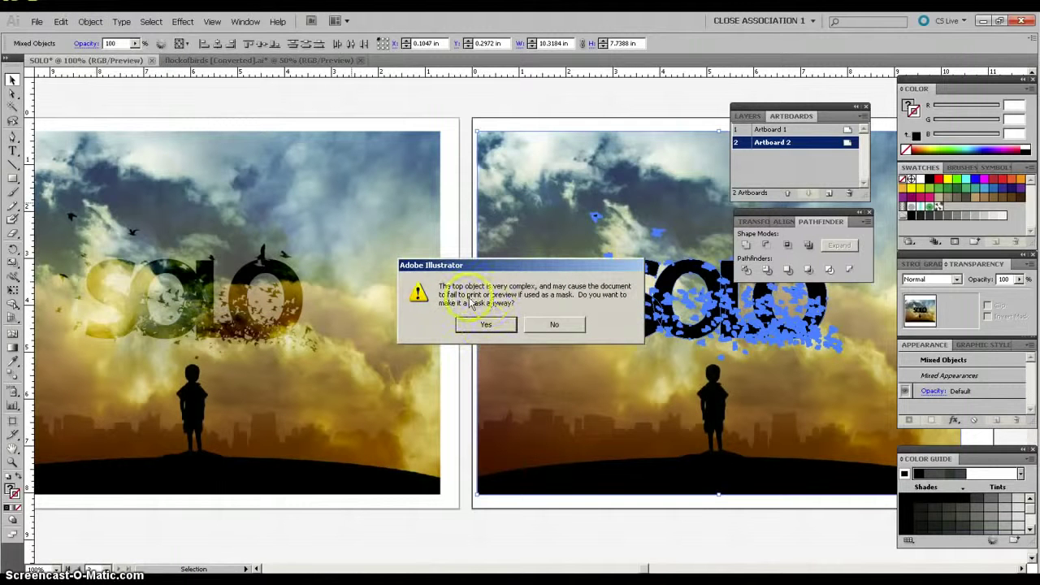
{"action": "left_click", "coordinate": [505, 326]}
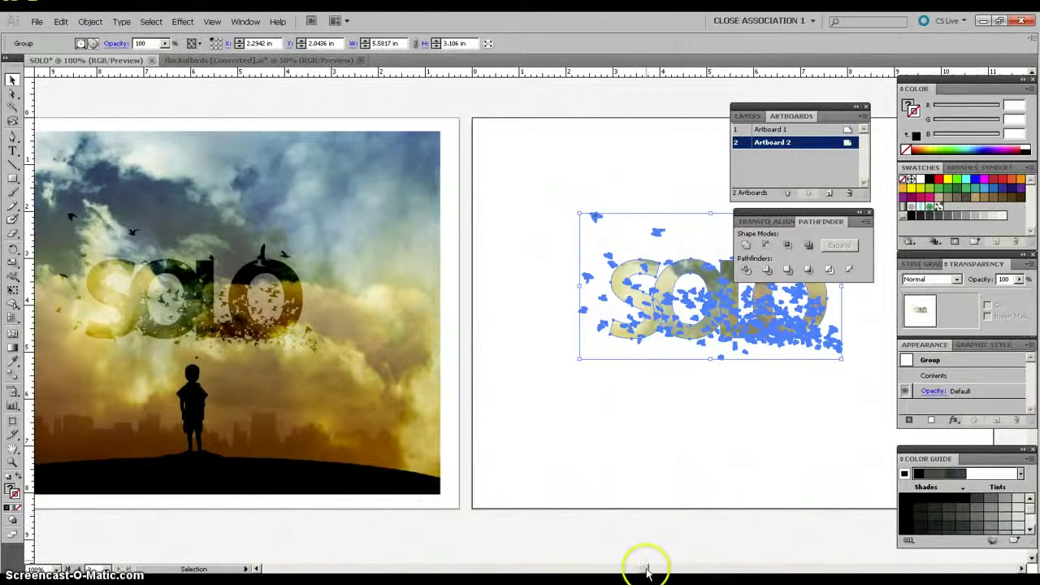
{"action": "left_click_drag", "start_coordinate": [646, 569], "coordinate": [661, 567]}
{"action": "left_click", "coordinate": [602, 458]}
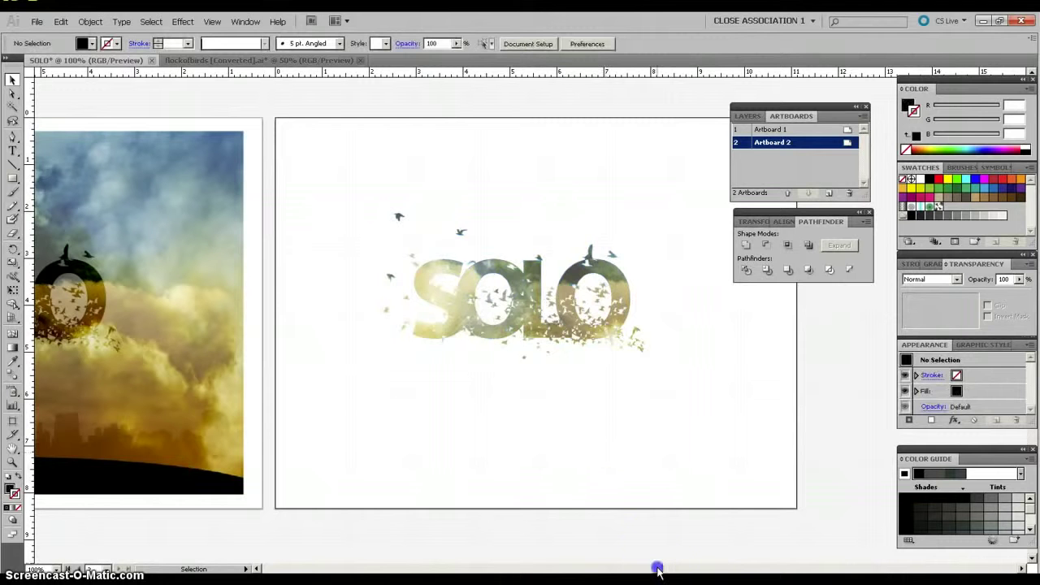
{"action": "mouse_move", "coordinate": [657, 569]}
{"action": "left_mouse_down"}
{"action": "mouse_move", "coordinate": [634, 565]}
{"action": "mouse_move", "coordinate": [661, 560]}
{"action": "left_mouse_up"}
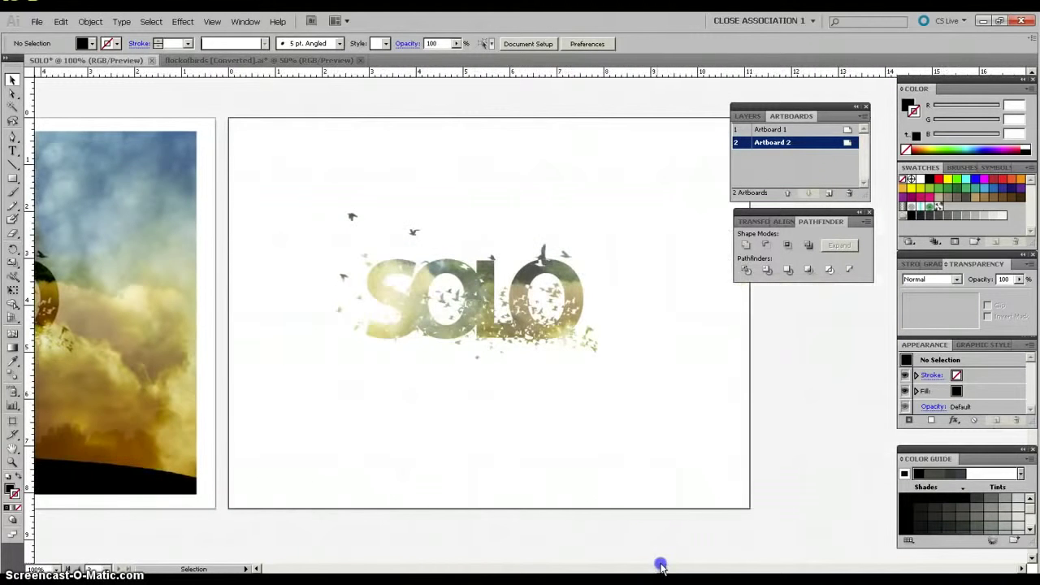
- Isolate the clipped SOLO group and scale the photo inside it down to about 6.37 in wide by 4.78 in high
{"action": "left_click", "coordinate": [482, 334]}
{"action": "left_click", "coordinate": [476, 329]}
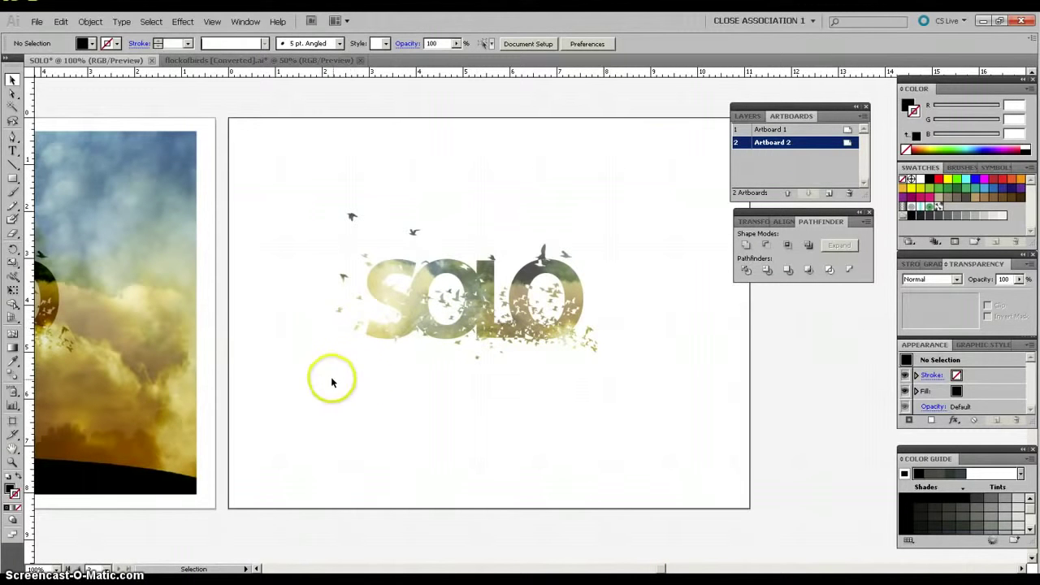
{"action": "double_click", "coordinate": [485, 315]}
{"action": "left_click", "coordinate": [465, 204]}
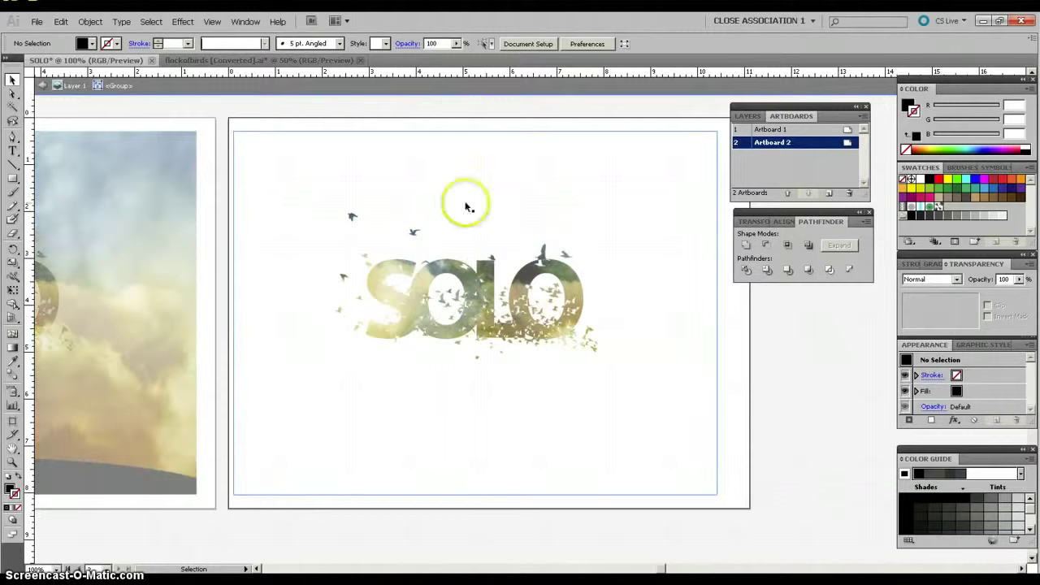
{"action": "left_click", "coordinate": [471, 150]}
{"action": "left_click", "coordinate": [240, 136]}
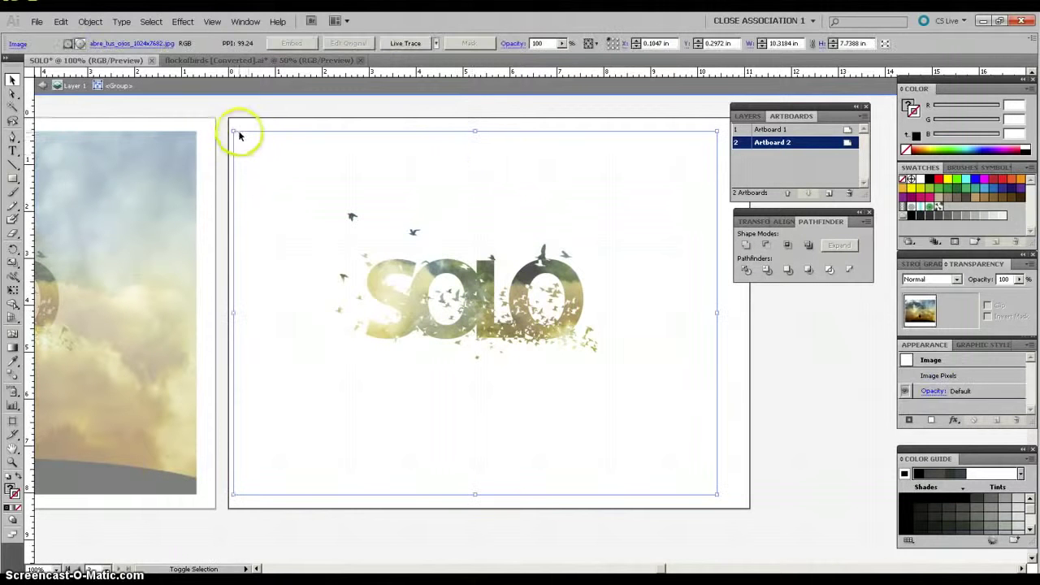
{"action": "left_click_drag", "start_coordinate": [234, 129], "coordinate": [321, 198]}
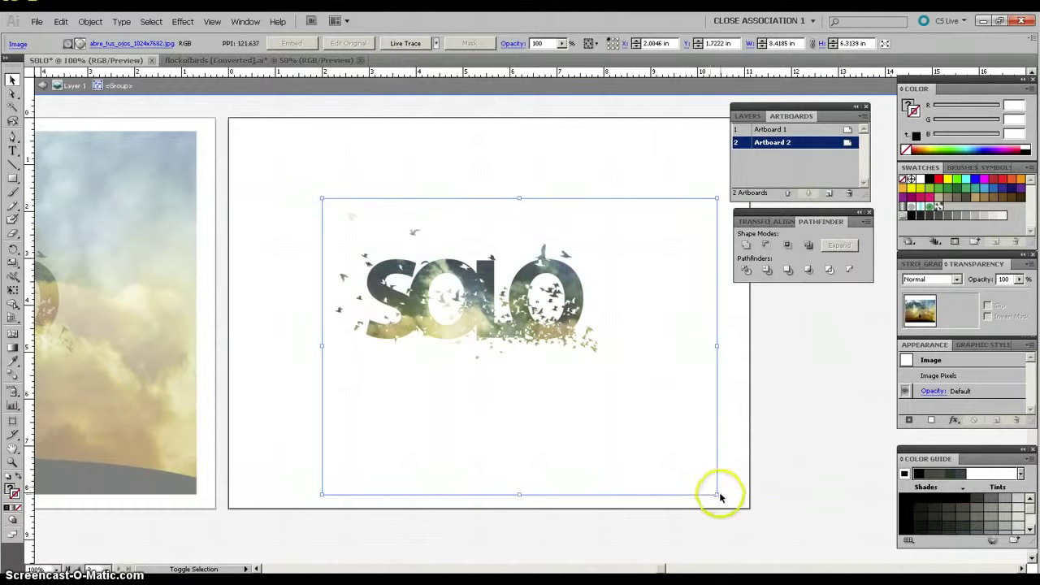
{"action": "left_click_drag", "start_coordinate": [719, 492], "coordinate": [626, 422]}
- Move the photo inside the mask so the boy's silhouette falls within the letter L, and exit isolation mode
{"action": "left_click_drag", "start_coordinate": [588, 379], "coordinate": [595, 356]}
{"action": "left_click_drag", "start_coordinate": [529, 378], "coordinate": [559, 354]}
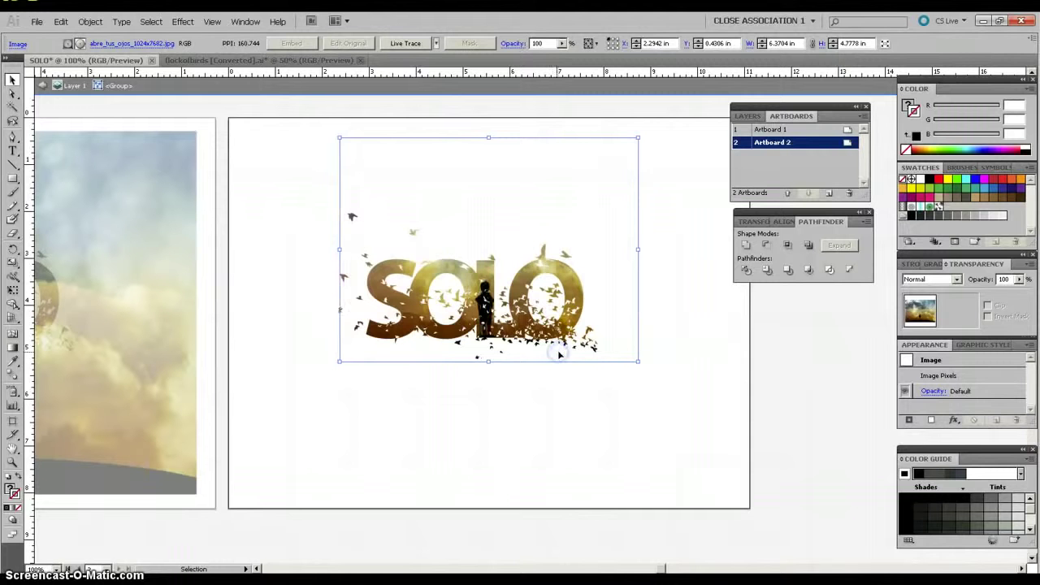
{"action": "left_click", "coordinate": [453, 422]}
{"action": "double_click", "coordinate": [302, 430]}
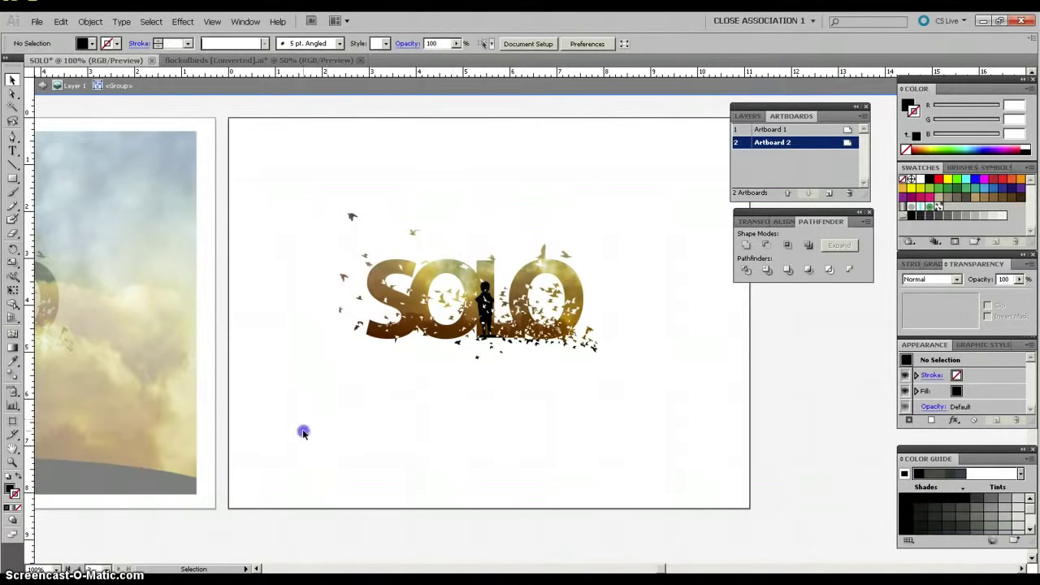
- Enlarge the clipped SOLO group proportionally to about 7.86 in wide, center it roughly on the second artboard, and deselect it
{"action": "left_click_drag", "start_coordinate": [620, 206], "coordinate": [309, 397]}
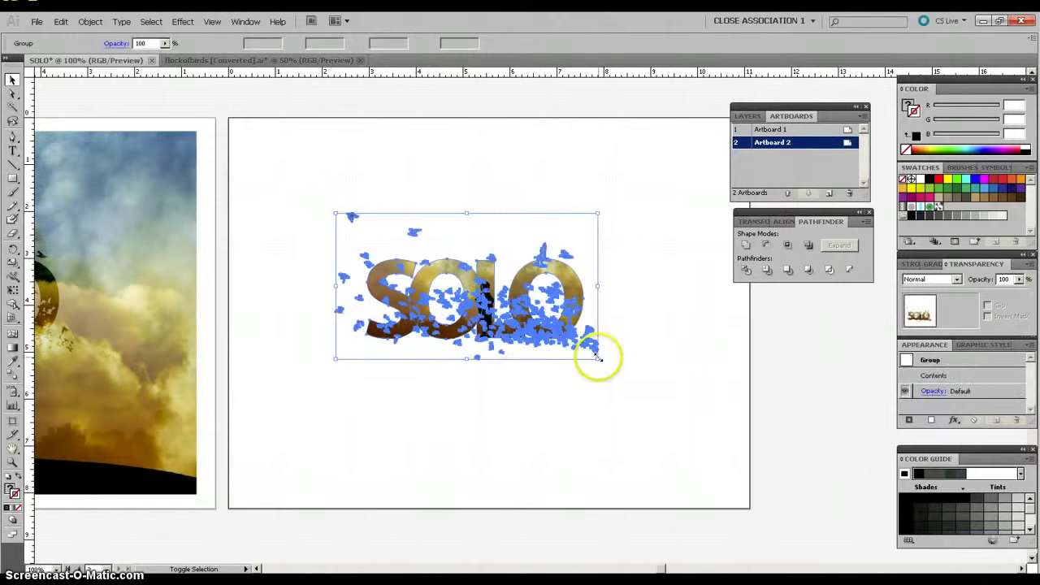
{"action": "left_click_drag", "start_coordinate": [597, 358], "coordinate": [690, 469]}
{"action": "left_click_drag", "start_coordinate": [543, 346], "coordinate": [501, 327]}
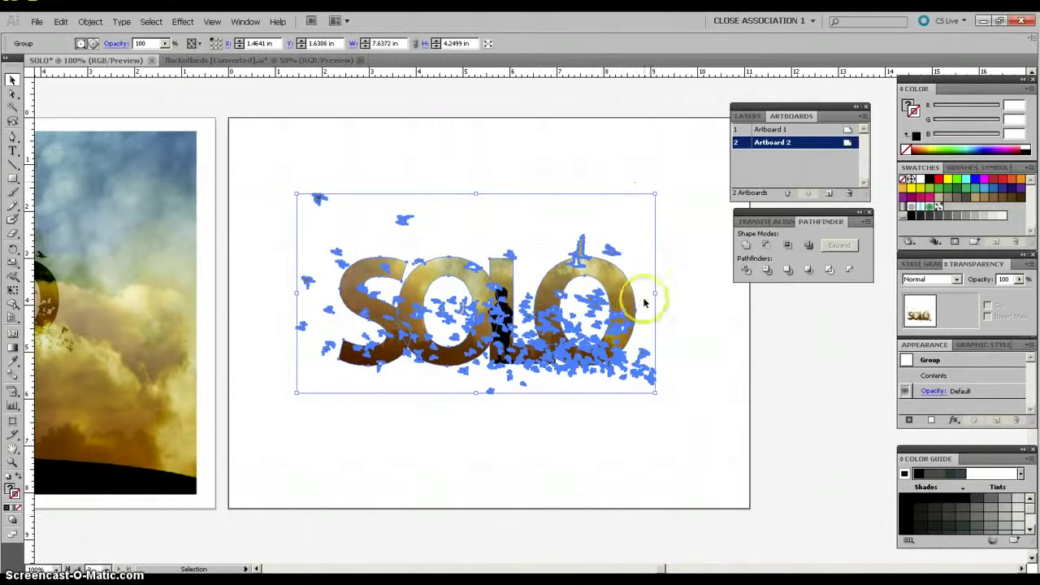
{"action": "left_click_drag", "start_coordinate": [655, 291], "coordinate": [666, 291]}
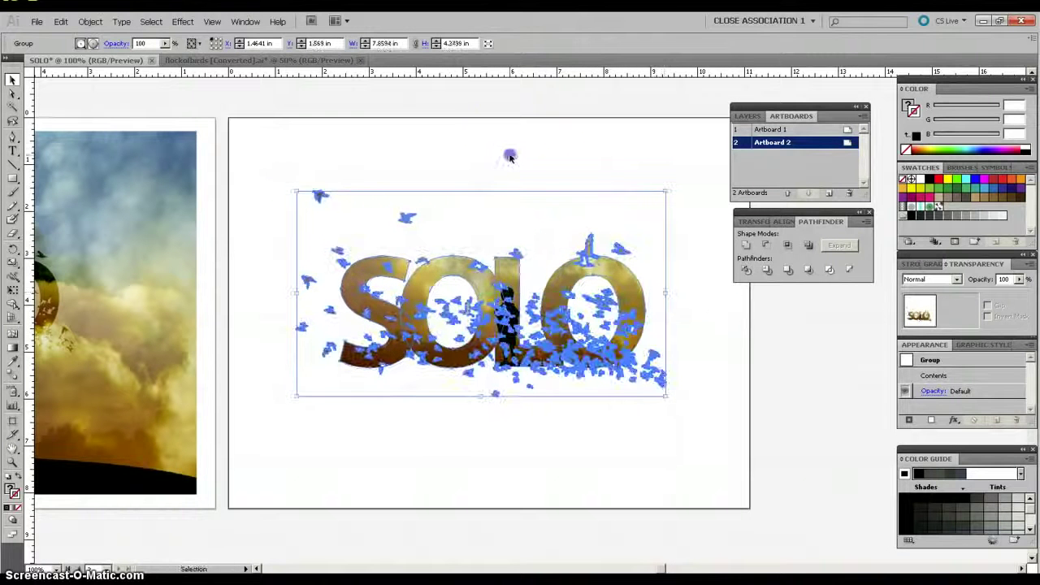
{"action": "left_click", "coordinate": [509, 157]}
{"action": "left_click", "coordinate": [575, 310]}
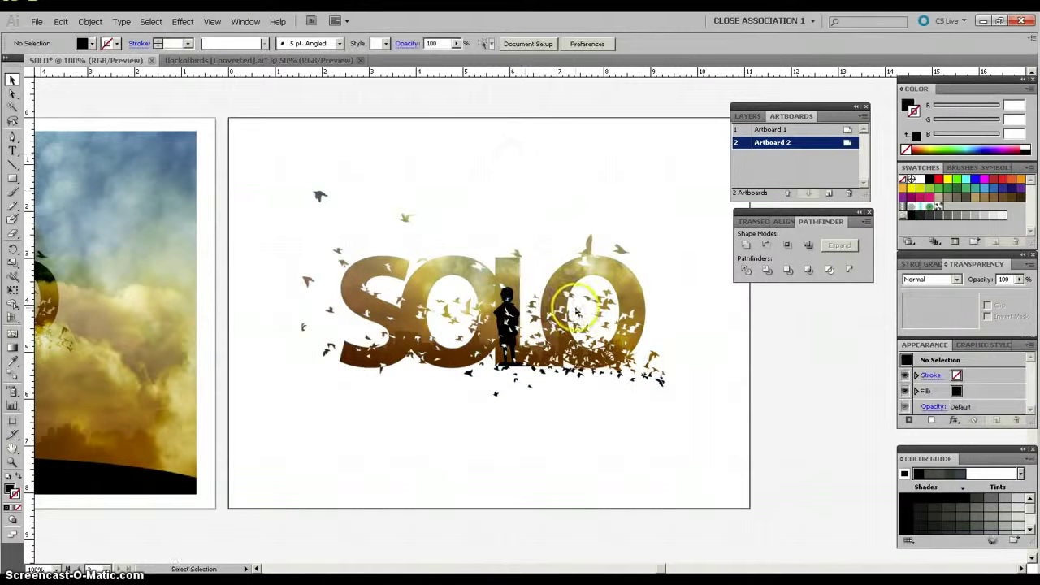
{"action": "key", "text": "ctrl+minus"}
{"action": "left_click", "coordinate": [444, 426]}
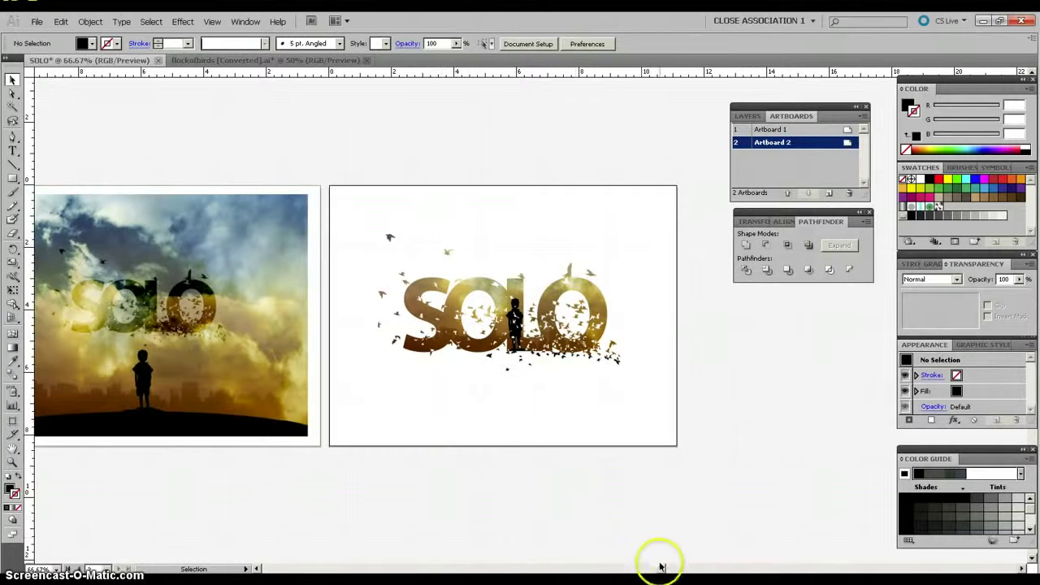
{"action": "left_click_drag", "start_coordinate": [660, 574], "coordinate": [652, 574]}
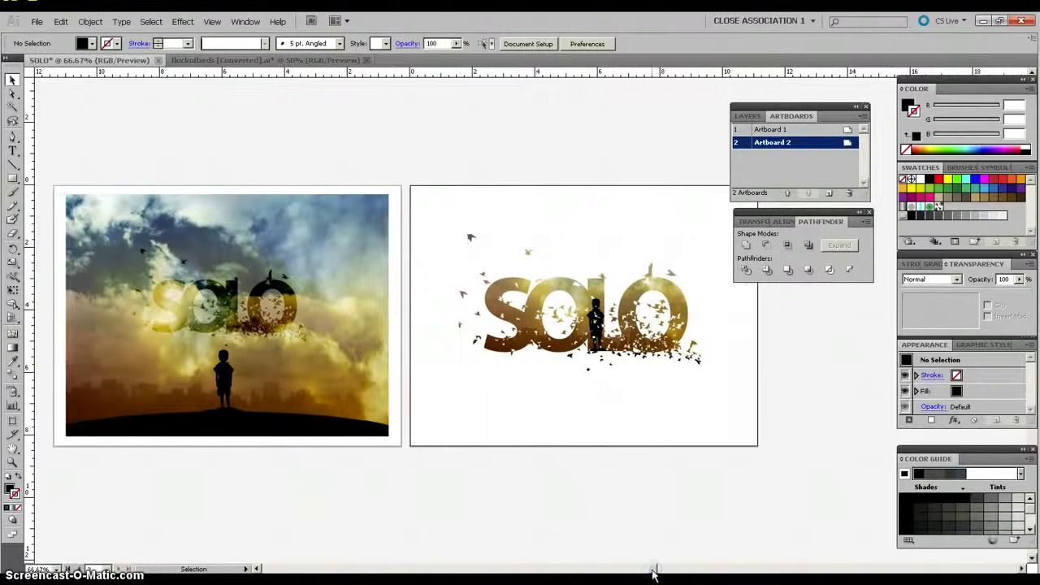